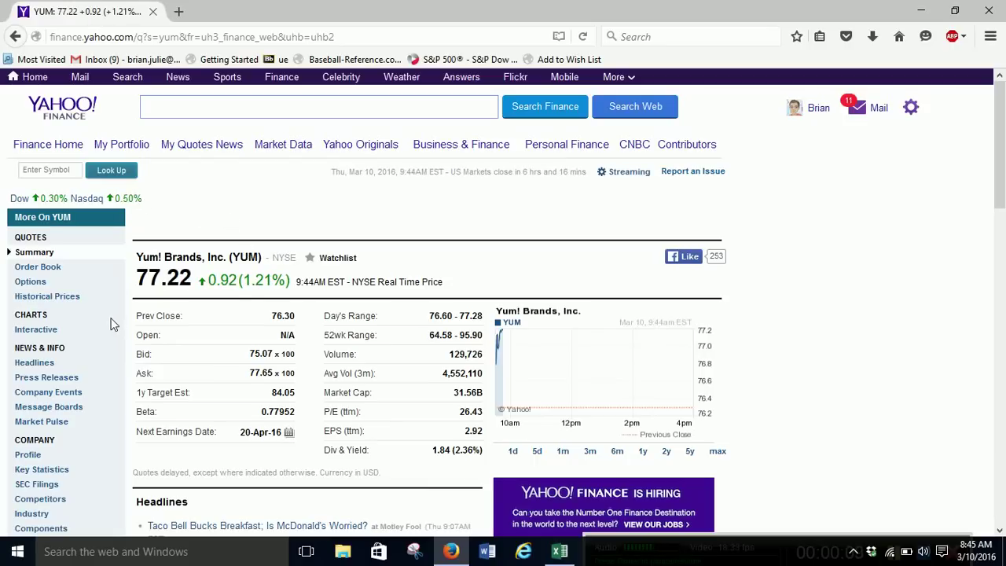
Open YUM's Historical Prices page and pick the Dividends Only option.
{"action": "left_click", "coordinate": [73, 298]}
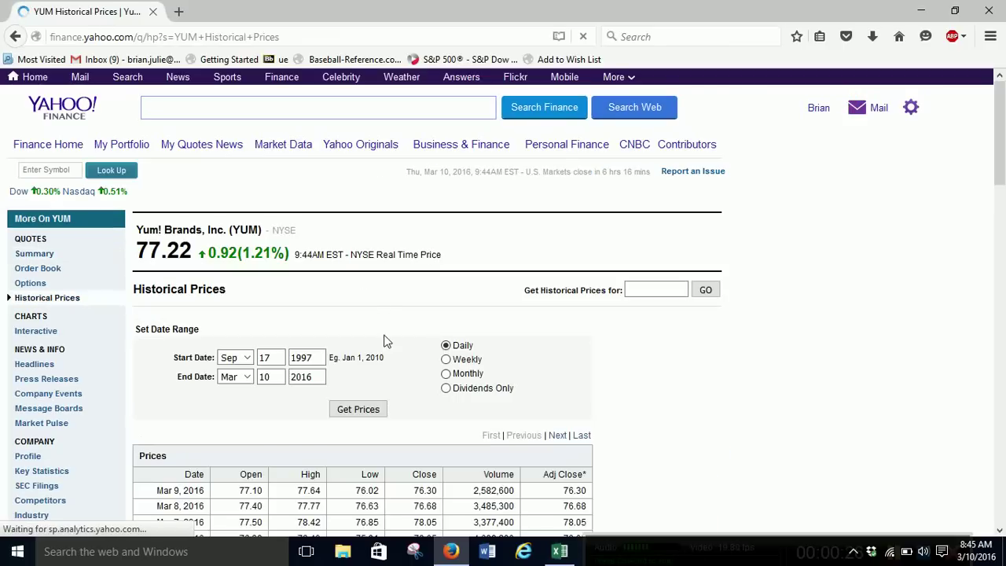
{"action": "left_click", "coordinate": [446, 389]}
Fetch YUM's dividend-only history and download it as table.csv, opening it in Excel.
{"action": "left_click", "coordinate": [360, 414]}
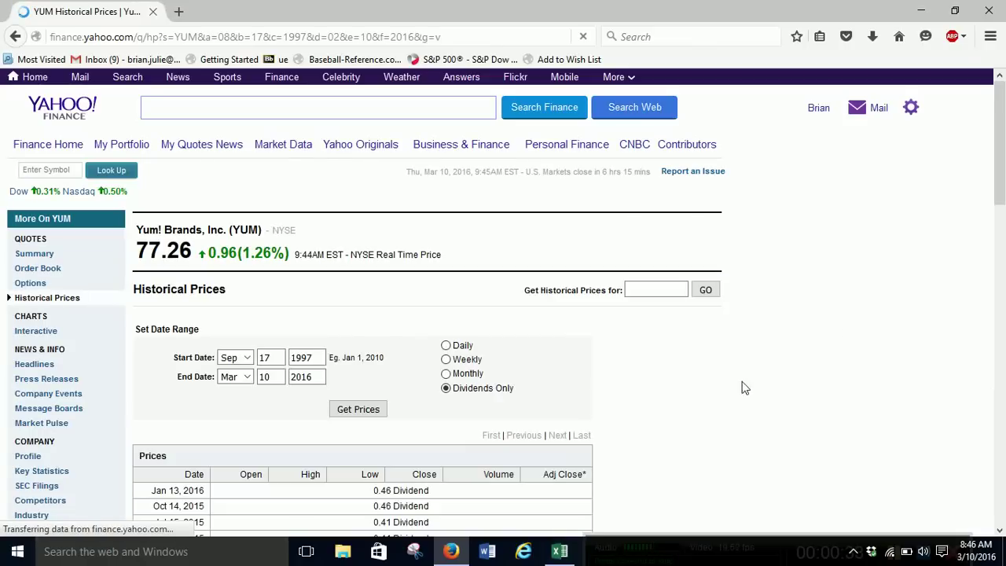
{"action": "left_click_drag", "start_coordinate": [998, 149], "coordinate": [1002, 483]}
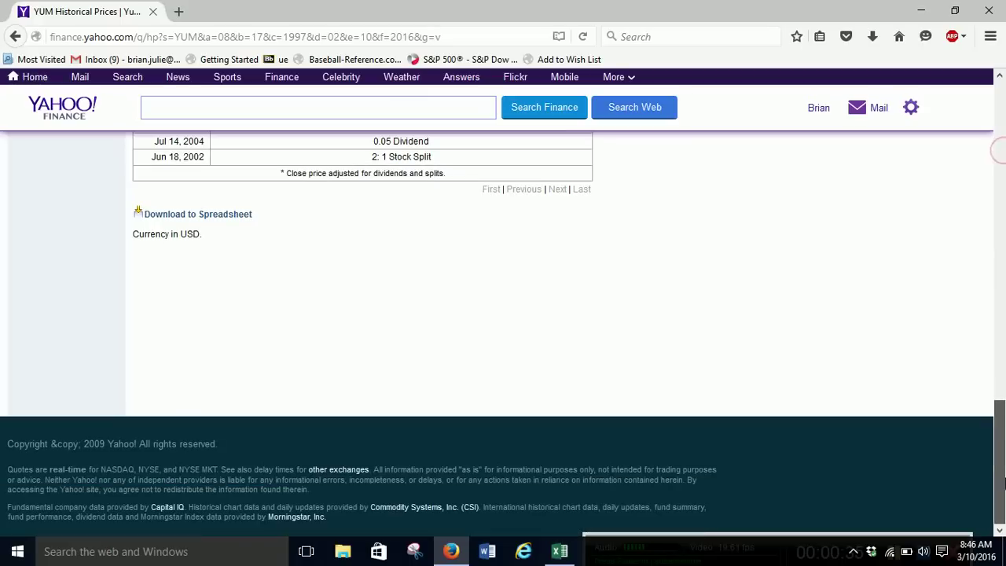
{"action": "left_click", "coordinate": [203, 216]}
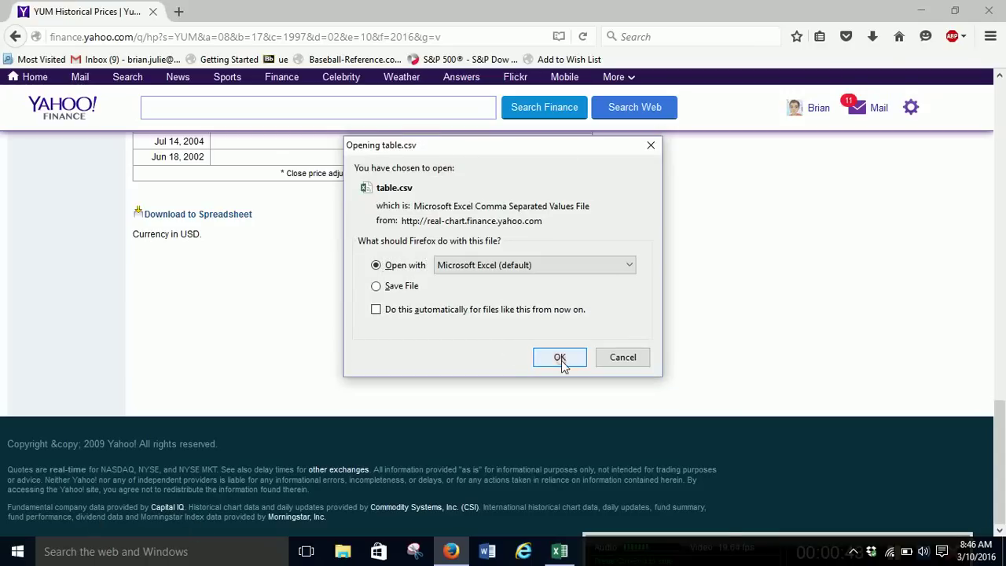
{"action": "left_click", "coordinate": [559, 358]}
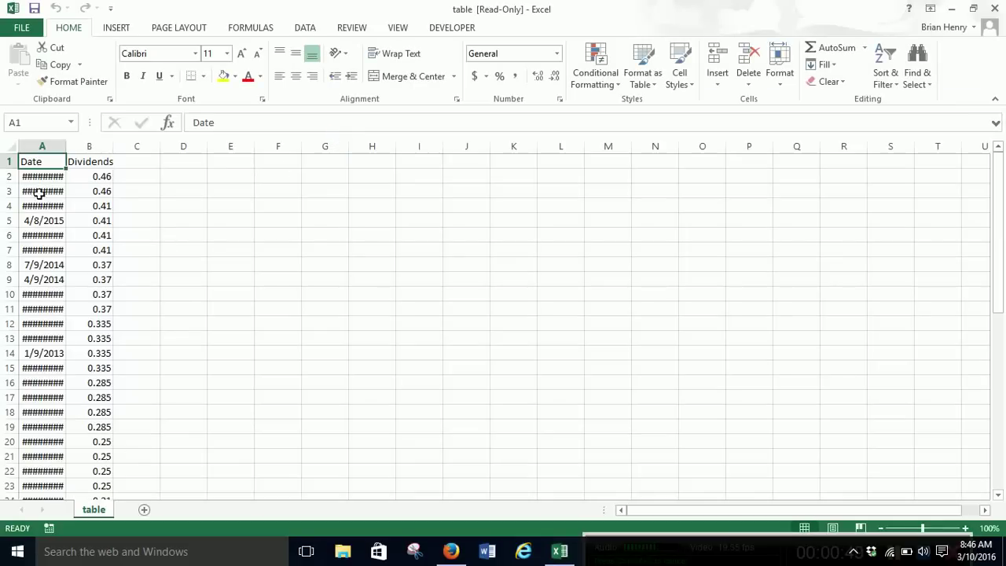
Widen column A to show full dates, then check the summed 2015 and 2014 dividends.
{"action": "left_click_drag", "start_coordinate": [66, 146], "coordinate": [88, 146]}
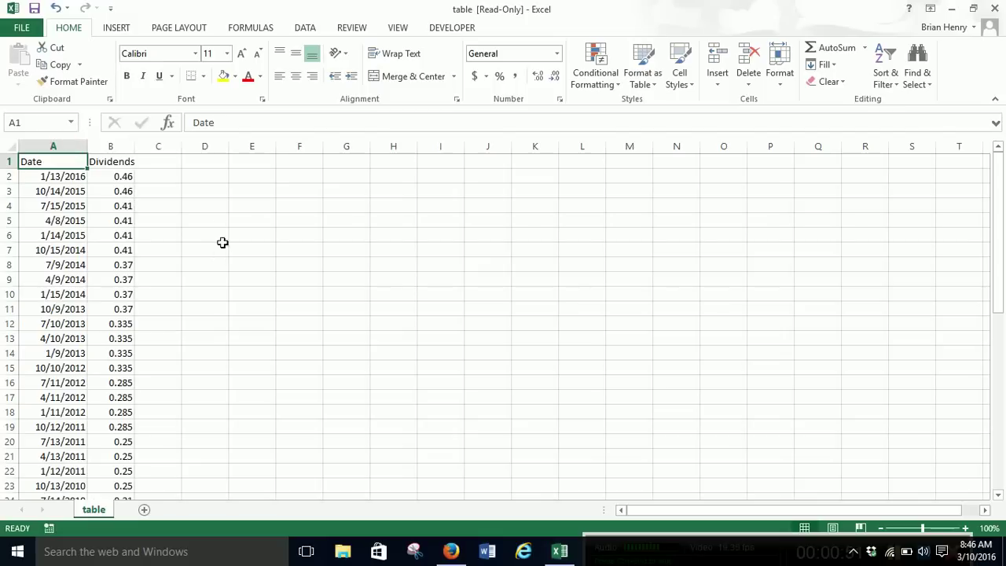
{"action": "left_click", "coordinate": [217, 222]}
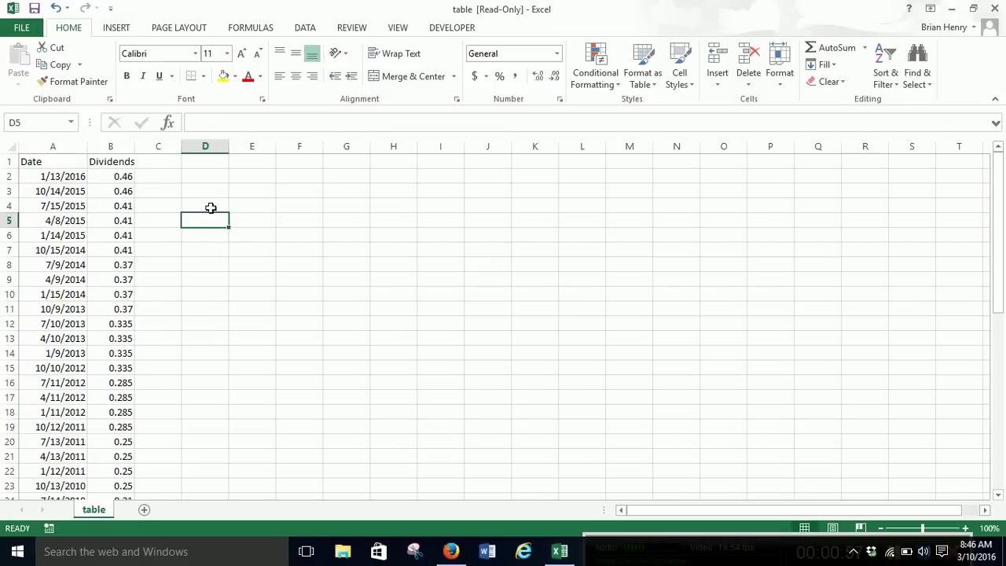
{"action": "left_click", "coordinate": [103, 236]}
{"action": "left_click_drag", "start_coordinate": [111, 224], "coordinate": [117, 207]}
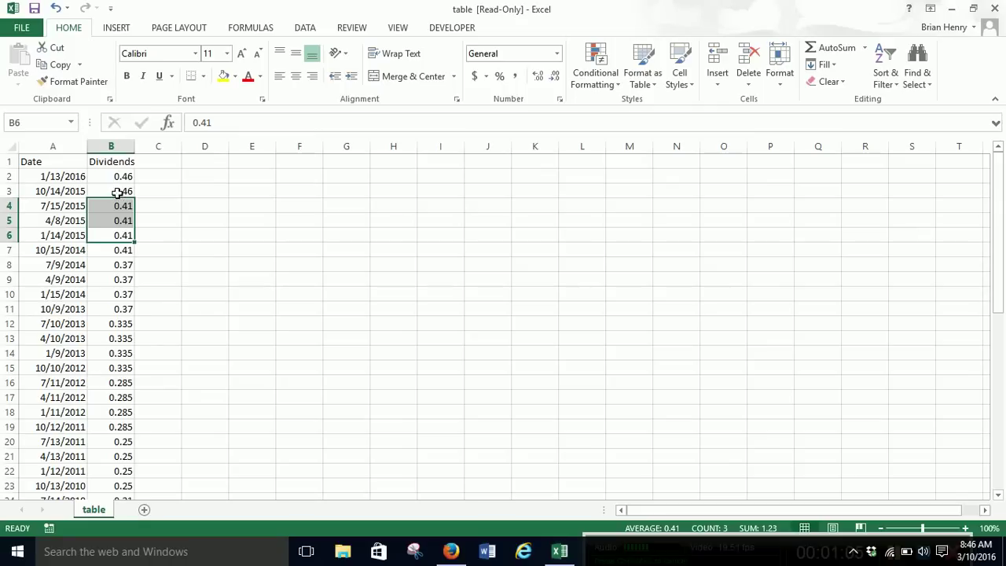
{"action": "left_click", "coordinate": [117, 193]}
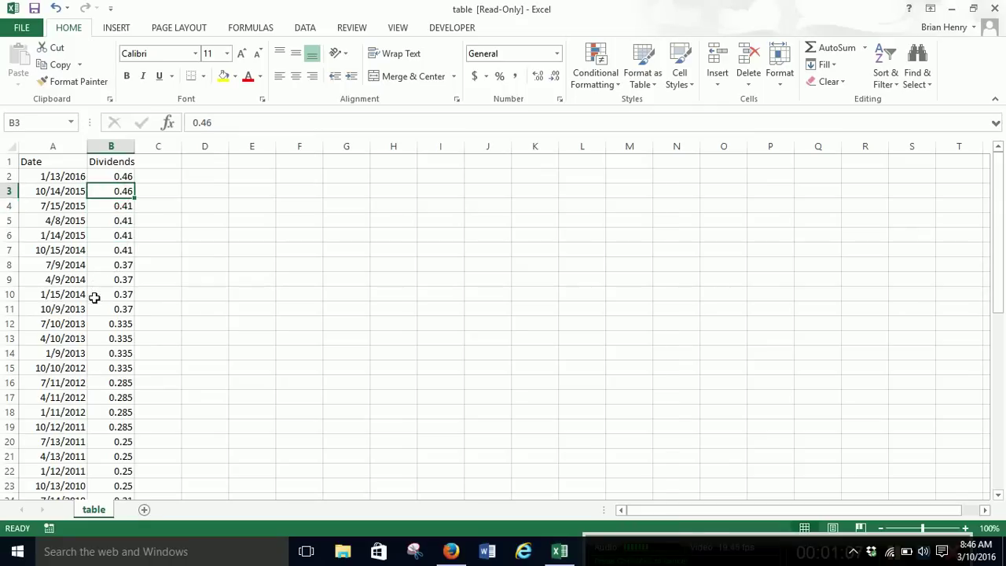
{"action": "left_click", "coordinate": [97, 296]}
{"action": "left_click_drag", "start_coordinate": [103, 273], "coordinate": [103, 267]}
{"action": "left_click", "coordinate": [101, 253]}
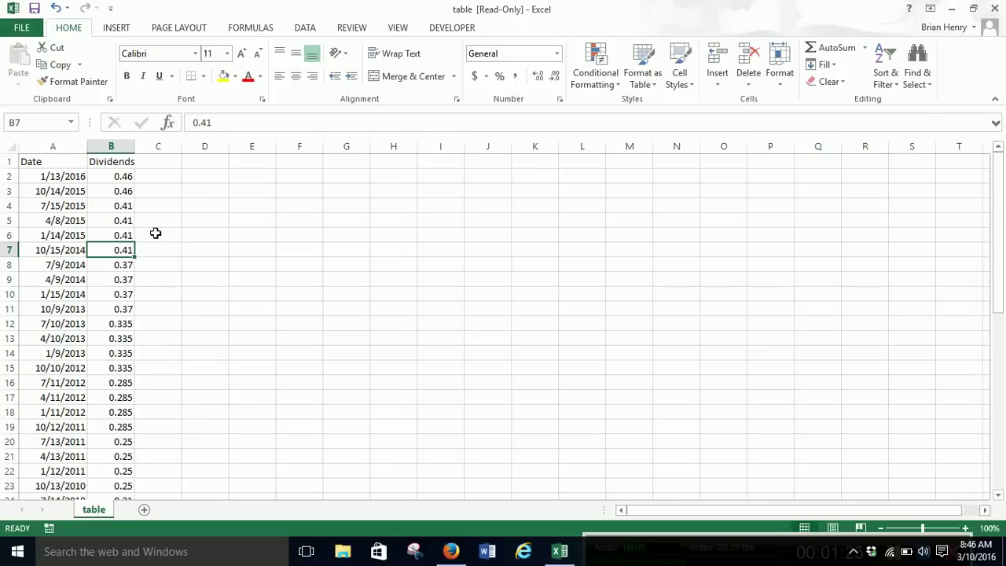
Add a new worksheet, Sheet1, and label cell A1 'Year'.
{"action": "left_click", "coordinate": [144, 509]}
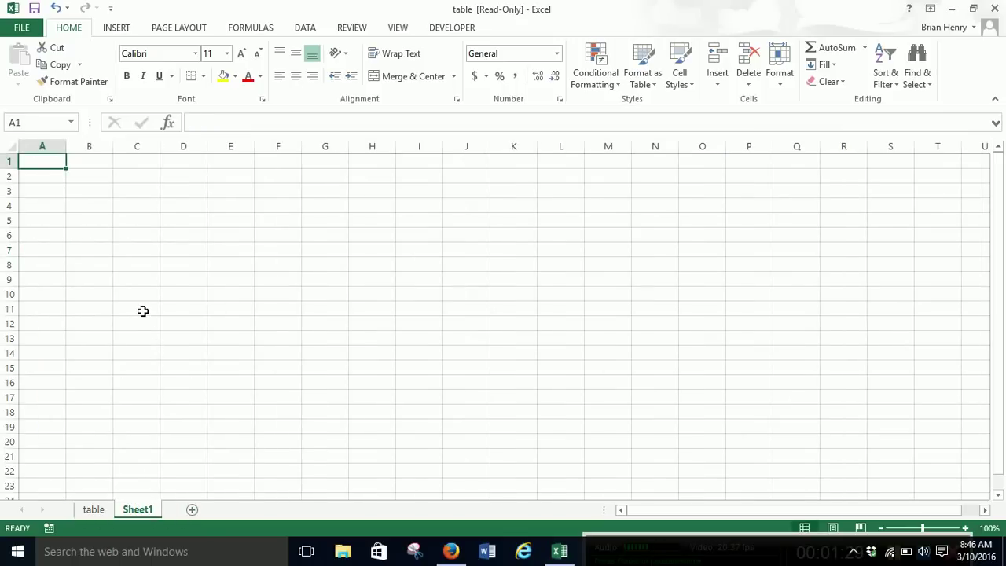
{"action": "type", "text": "Year"}
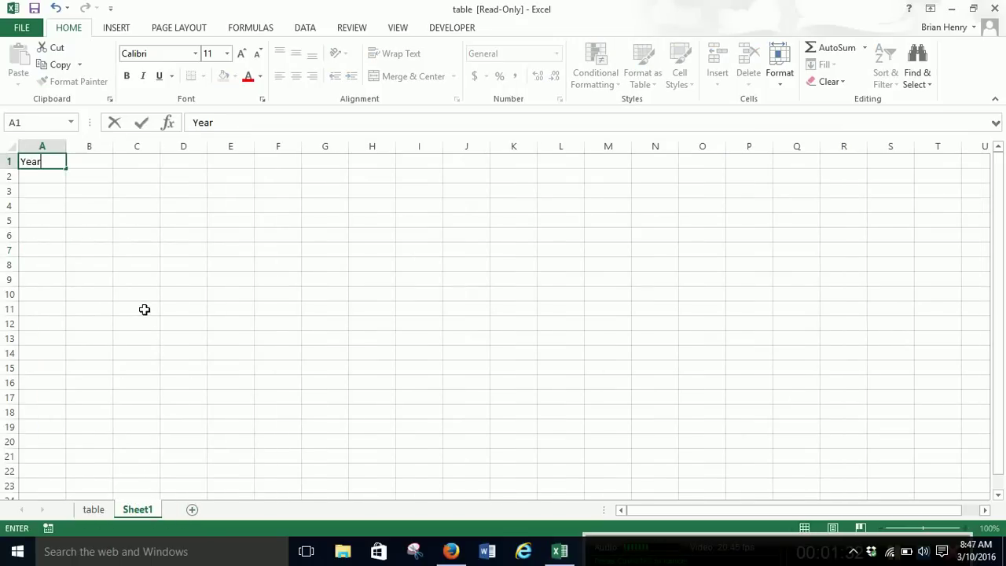
{"action": "key", "text": "Tab"}
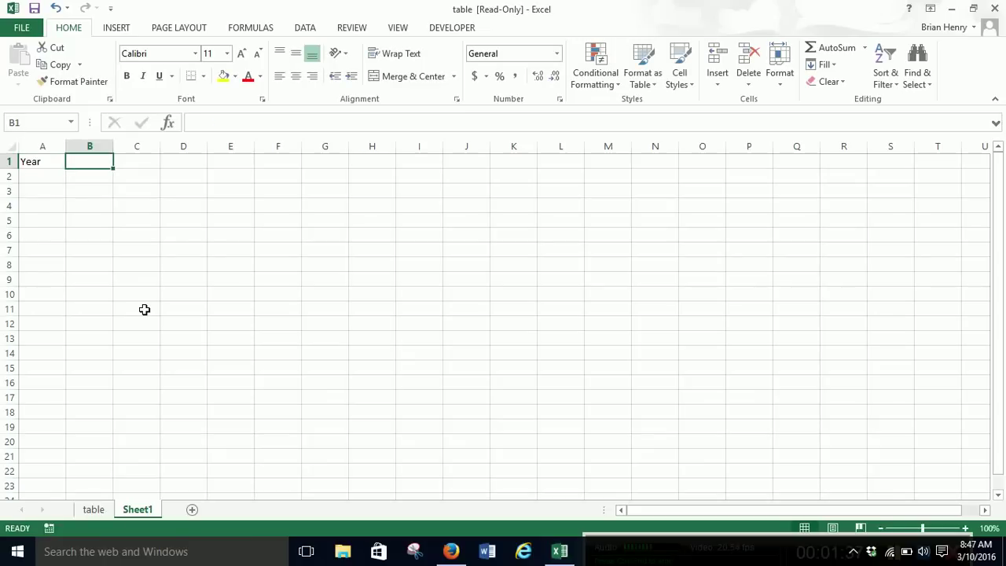
{"action": "left_click", "coordinate": [93, 509]}
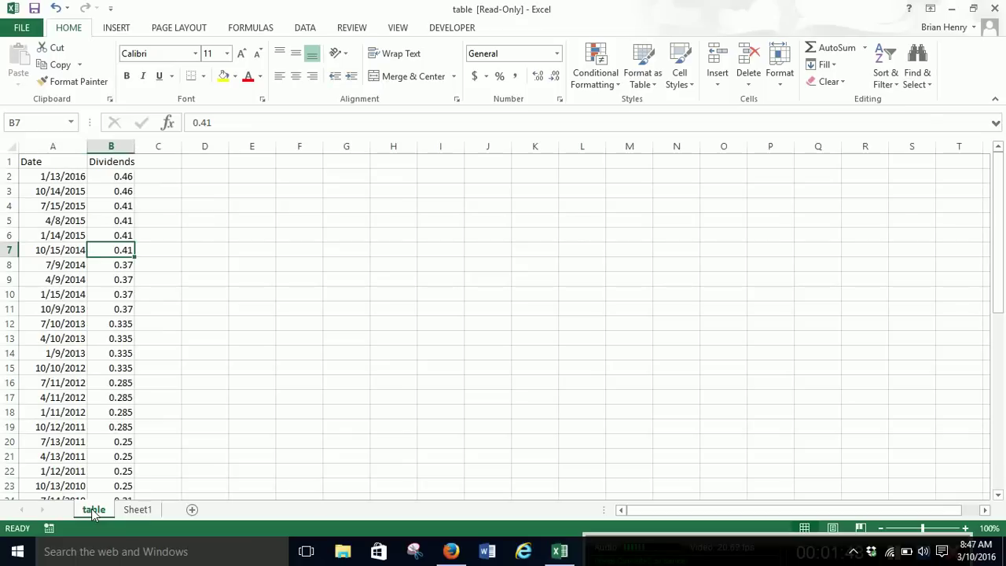
{"action": "left_click", "coordinate": [137, 510]}
Fill the Year row with 2010 through 2015 in B1:G1, and label A2 'Dividend'.
{"action": "type", "text": "2010"}
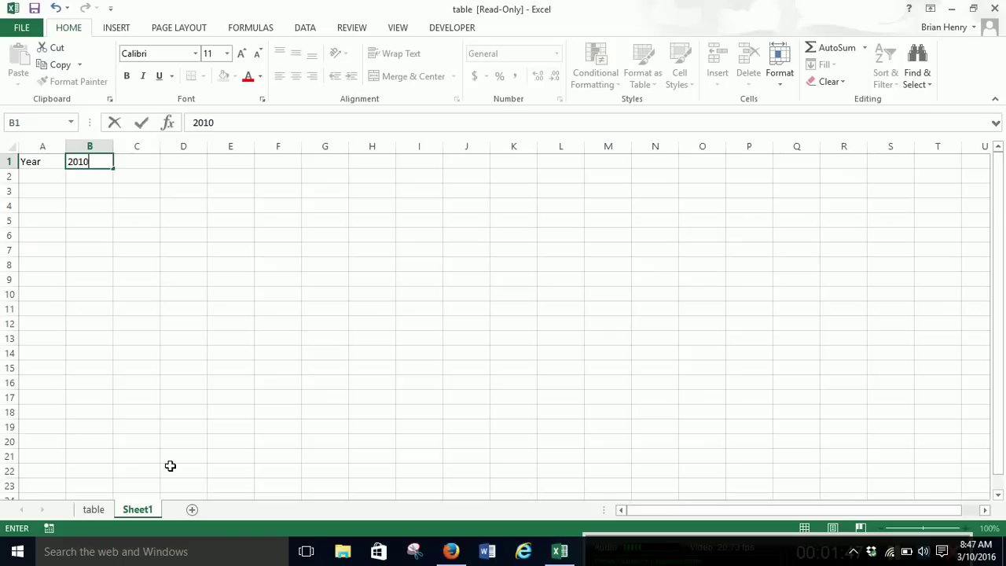
{"action": "key", "text": "Tab"}
{"action": "type", "text": "2011"}
{"action": "key", "text": "Tab"}
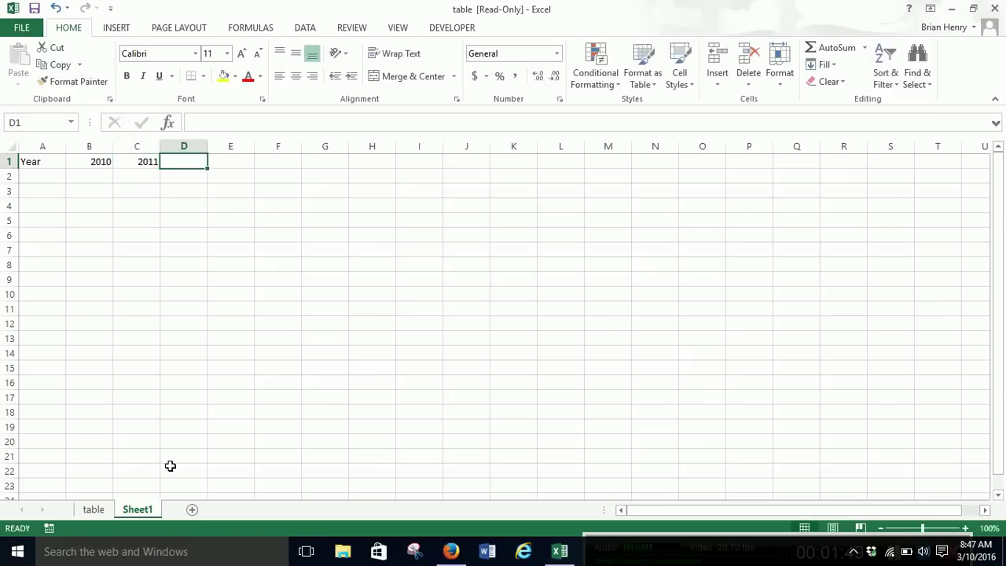
{"action": "key", "text": "Left"}
{"action": "key", "text": "Left"}
{"action": "key", "text": "shift+Right"}
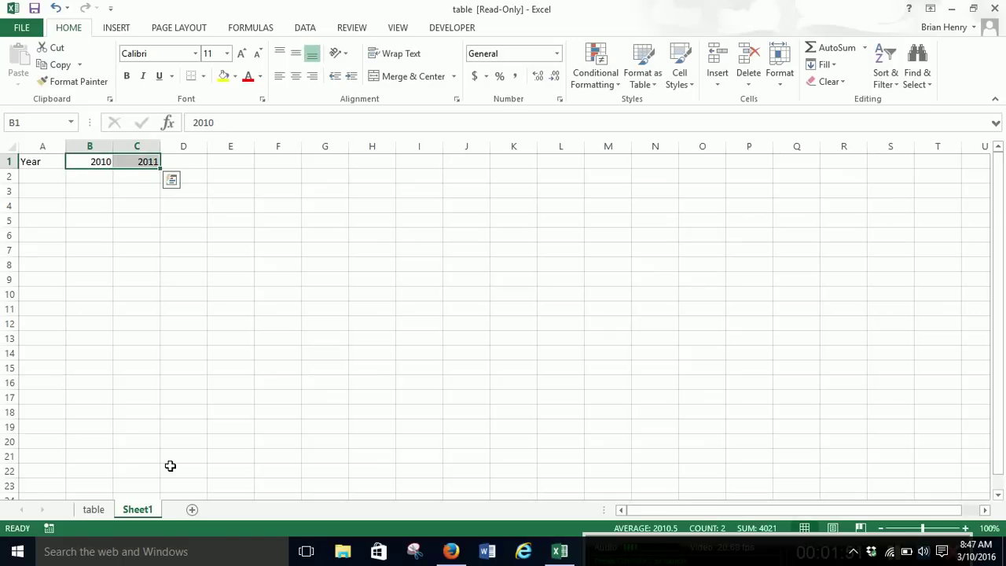
{"action": "left_click_drag", "start_coordinate": [160, 168], "coordinate": [360, 180]}
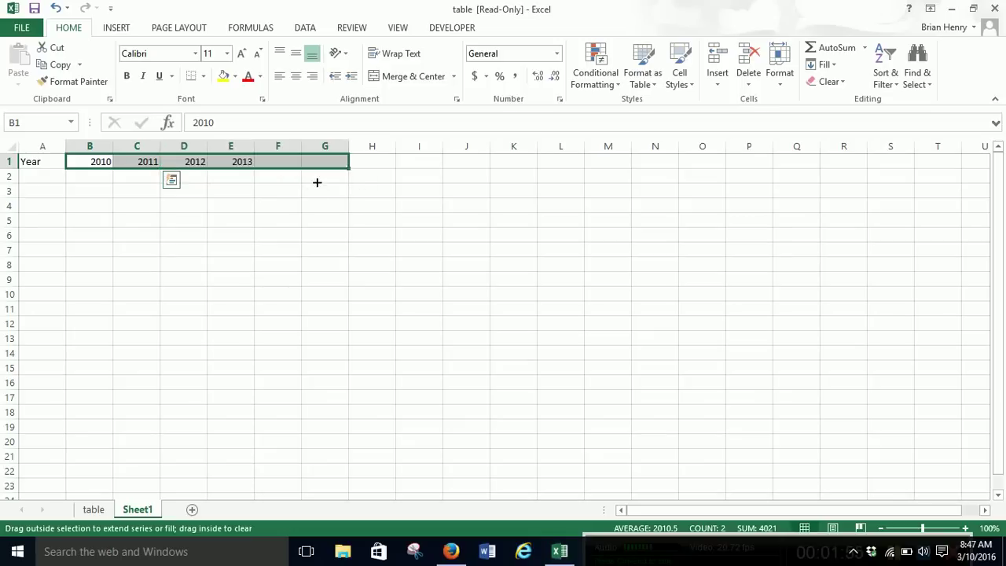
{"action": "left_click", "coordinate": [45, 179]}
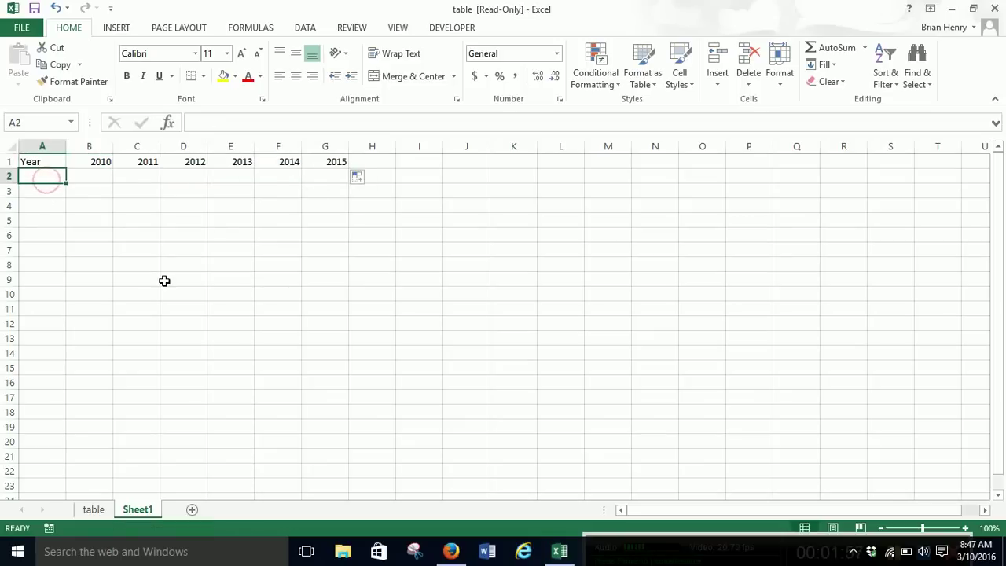
{"action": "type", "text": "Dividend"}
{"action": "key", "text": "Return"}
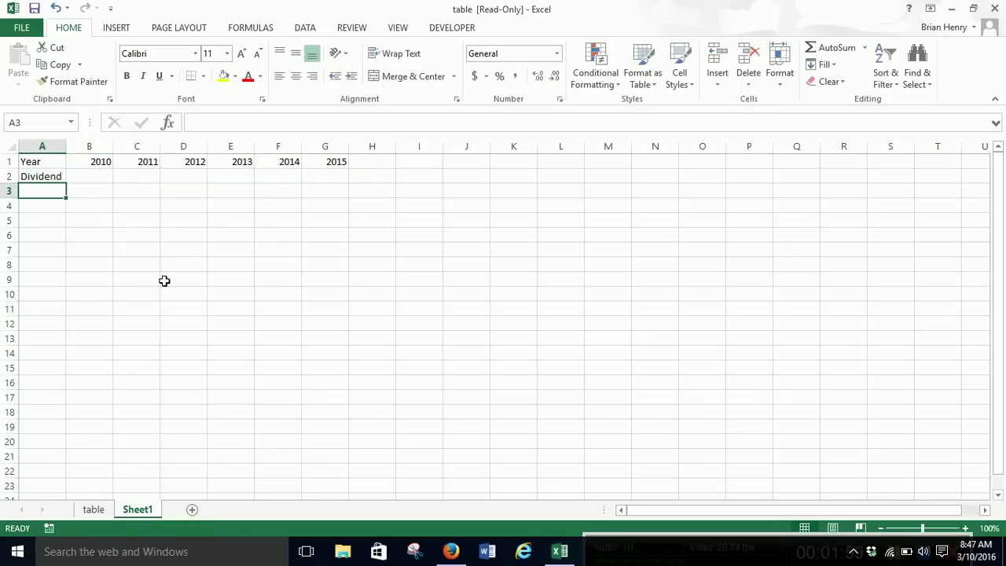
Total the four 2010 dividends on the table sheet and enter 0.88 in B2.
{"action": "left_click_drag", "start_coordinate": [120, 485], "coordinate": [92, 512]}
{"action": "left_click", "coordinate": [94, 509]}
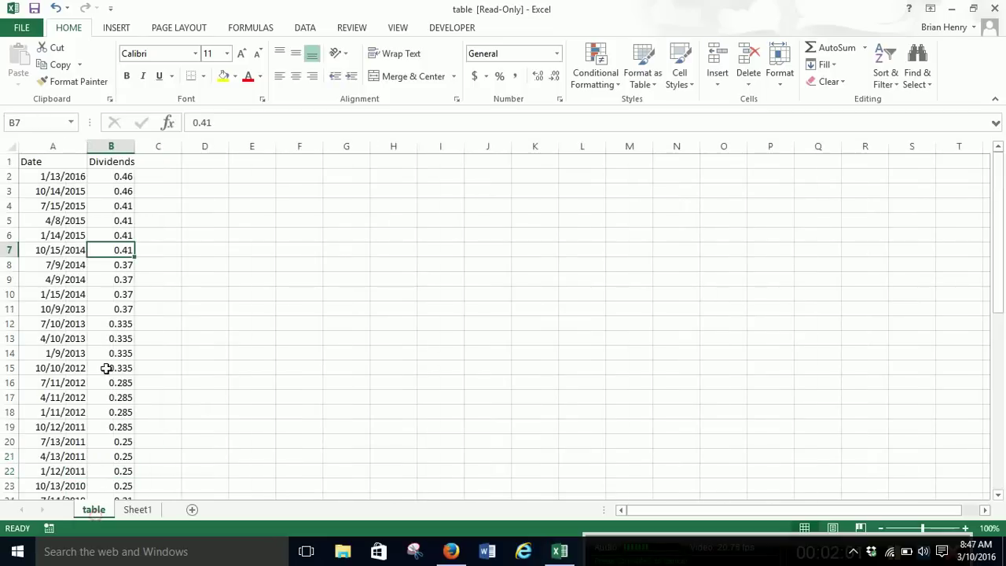
{"action": "scroll", "coordinate": [128, 265], "scroll_direction": "down", "scroll_amount": 3}
{"action": "scroll", "coordinate": [128, 265], "scroll_direction": "up", "scroll_amount": 2}
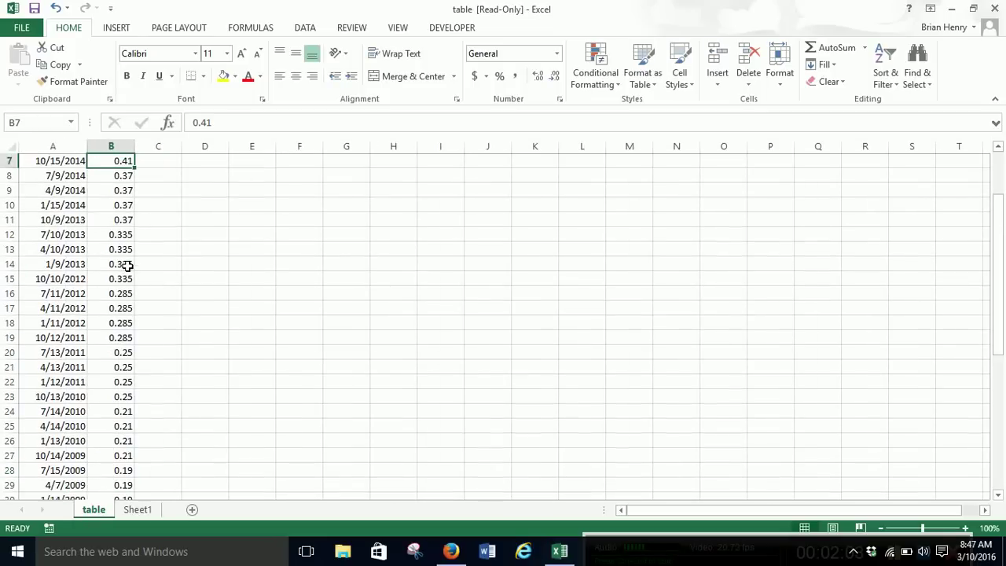
{"action": "scroll", "coordinate": [110, 322], "scroll_direction": "up", "scroll_amount": 1}
{"action": "scroll", "coordinate": [191, 353], "scroll_direction": "down", "scroll_amount": 2}
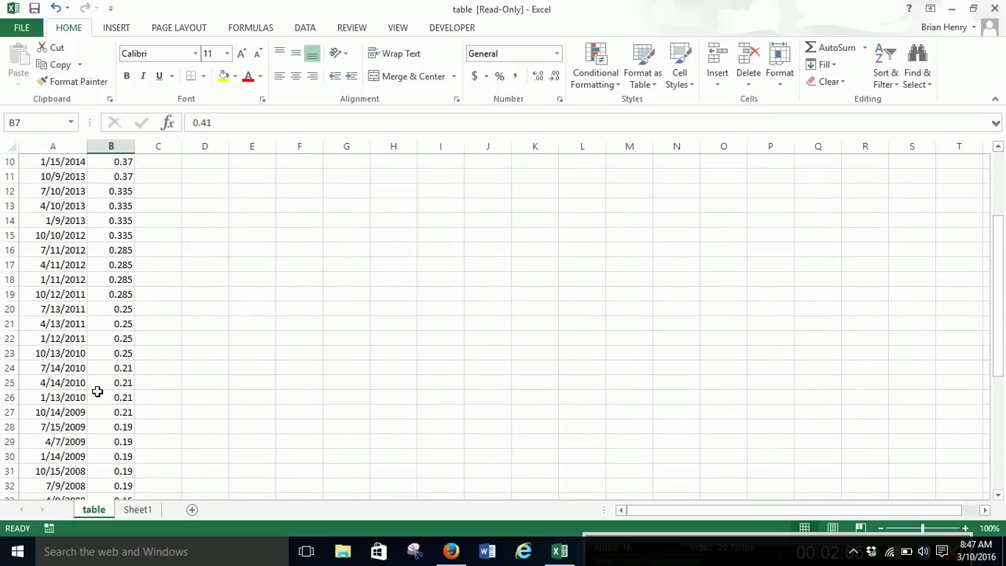
{"action": "left_click_drag", "start_coordinate": [104, 398], "coordinate": [106, 351]}
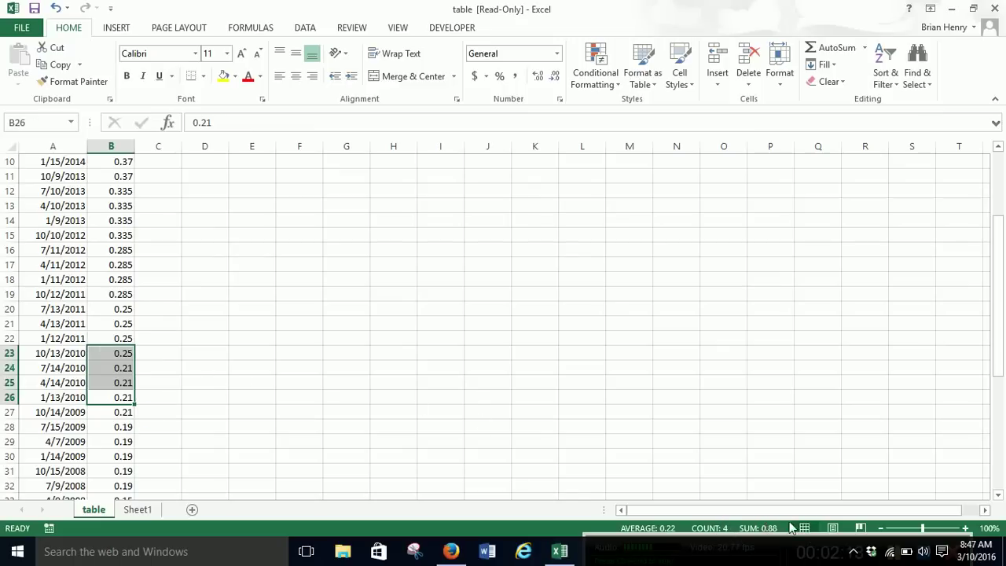
{"action": "left_click", "coordinate": [138, 509]}
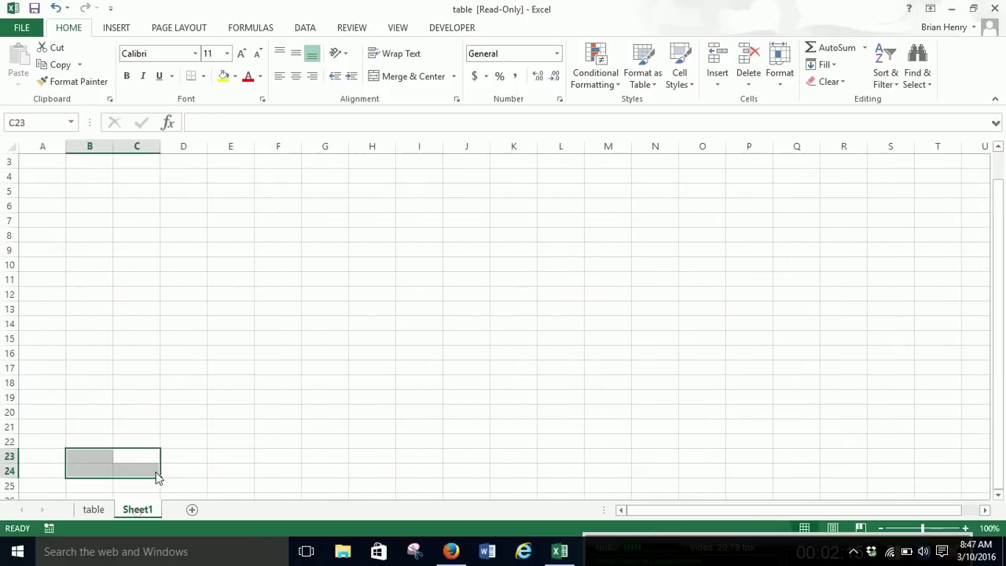
{"action": "scroll", "coordinate": [189, 233], "scroll_direction": "up", "scroll_amount": 1}
{"action": "left_click", "coordinate": [99, 179]}
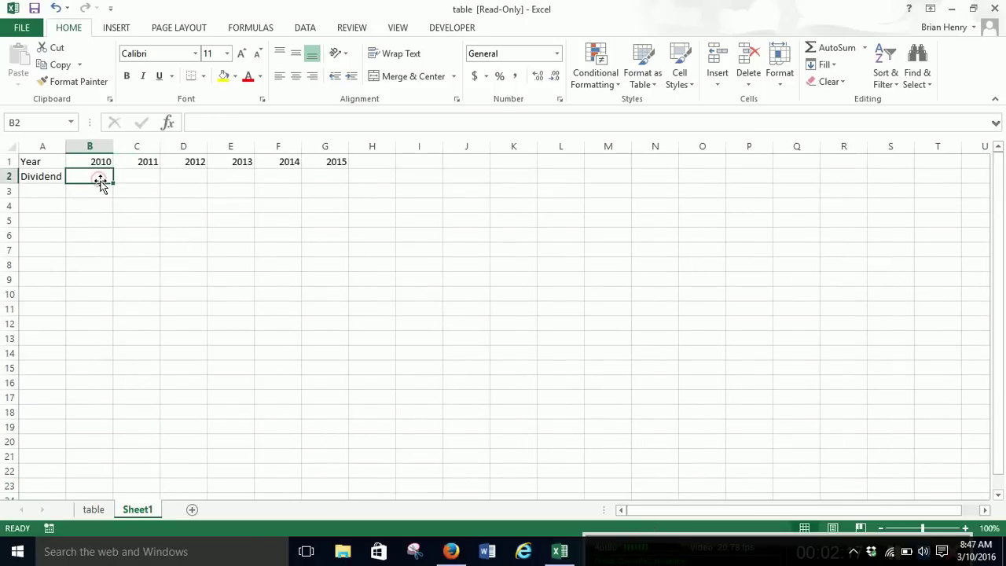
{"action": "type", "text": ".88"}
{"action": "key", "text": "Tab"}
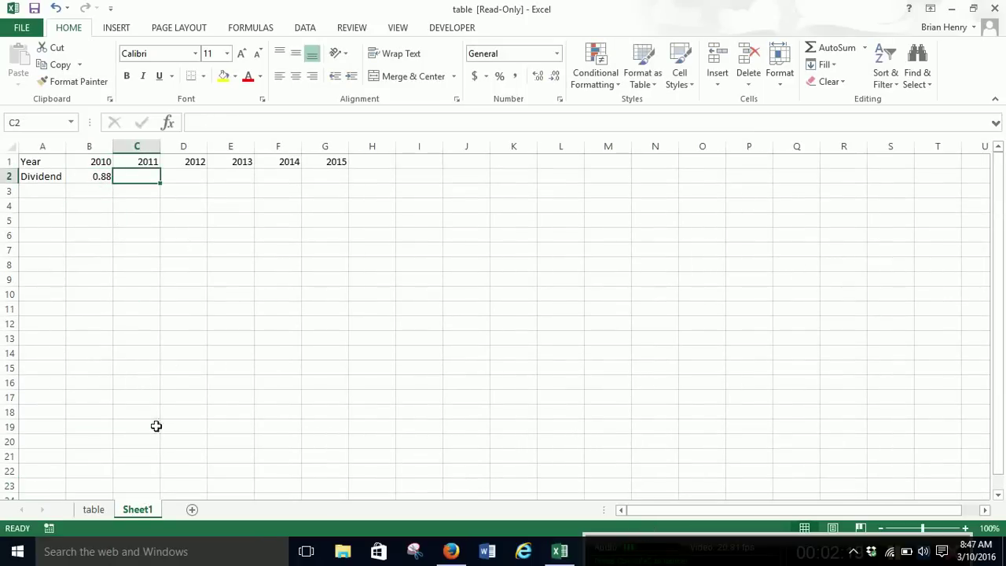
Enter the 2011 and 2012 dividend totals, 1.035 and 1.19.
{"action": "left_click", "coordinate": [94, 509]}
{"action": "left_click_drag", "start_coordinate": [118, 337], "coordinate": [113, 292]}
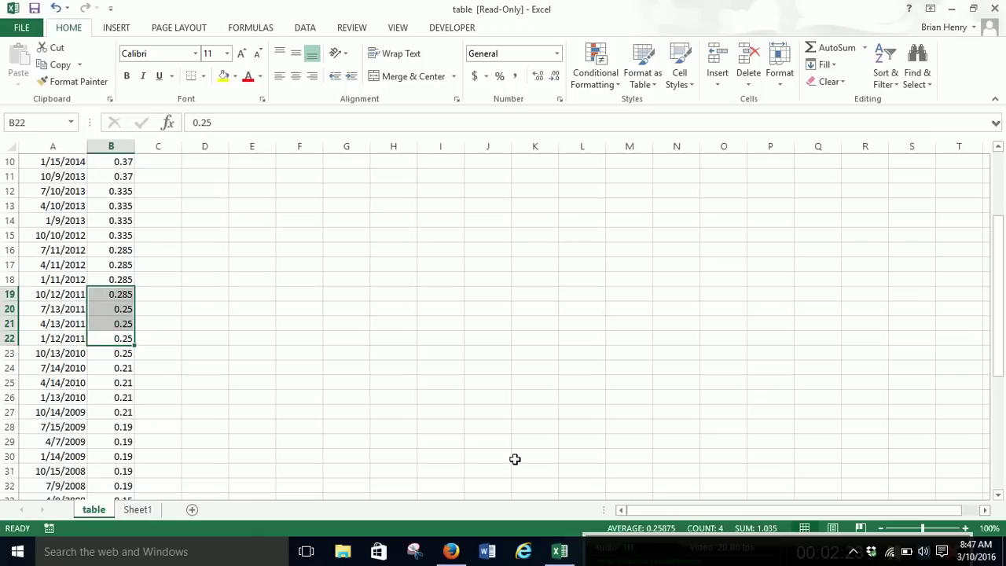
{"action": "left_click", "coordinate": [149, 510]}
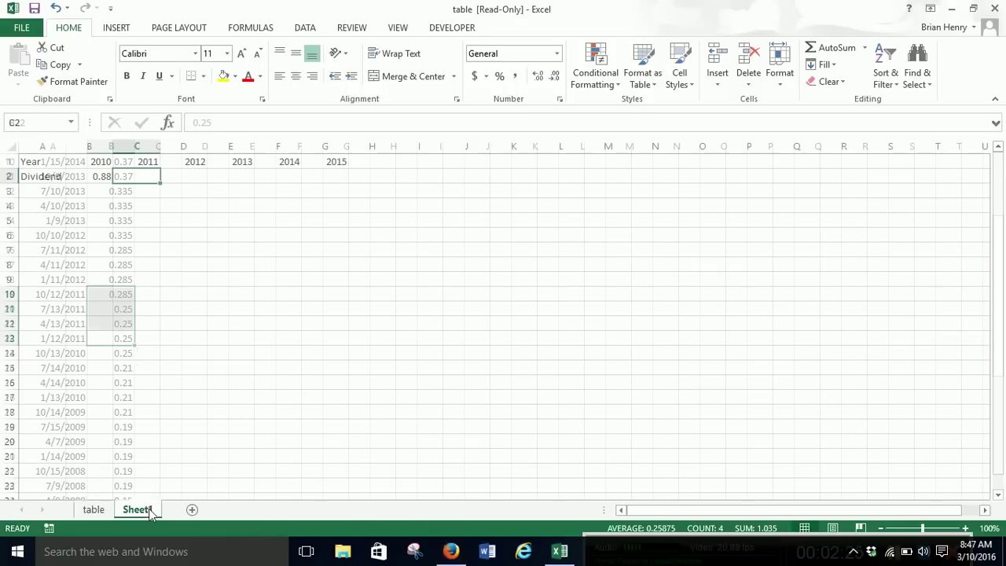
{"action": "type", "text": "1.03"}
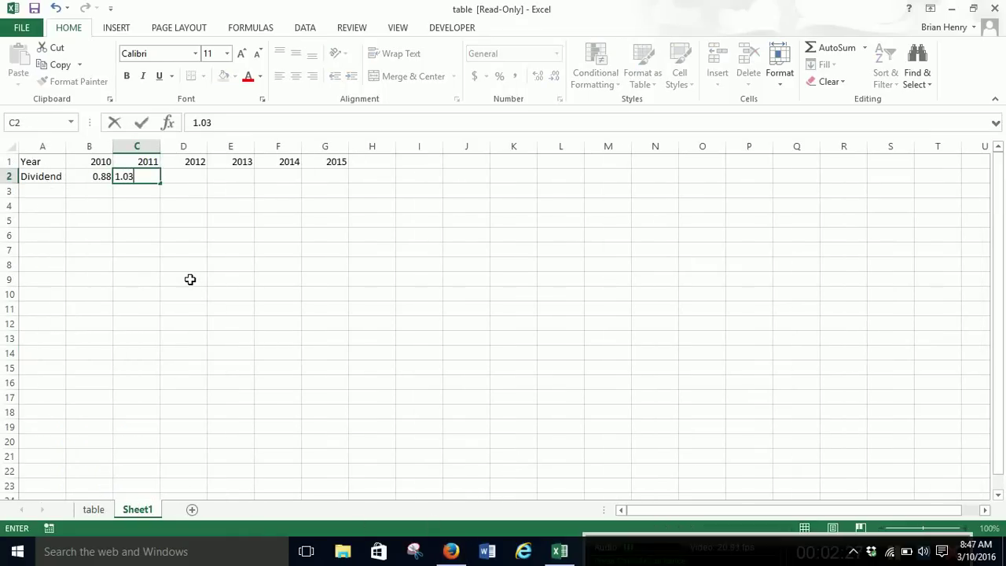
{"action": "type", "text": "5"}
{"action": "key", "text": "Tab"}
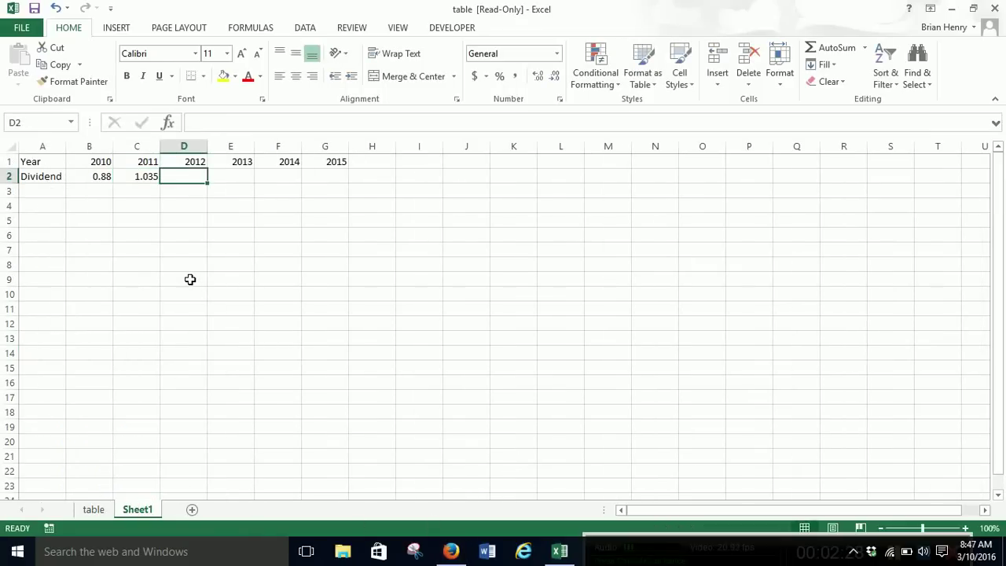
{"action": "left_click", "coordinate": [94, 510]}
{"action": "left_click_drag", "start_coordinate": [106, 279], "coordinate": [107, 235]}
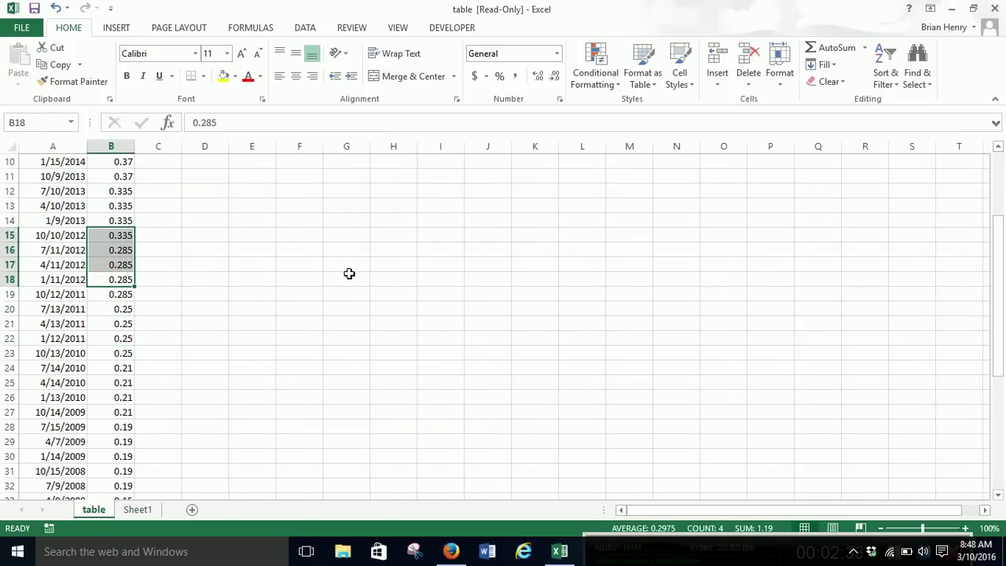
{"action": "left_click", "coordinate": [140, 508]}
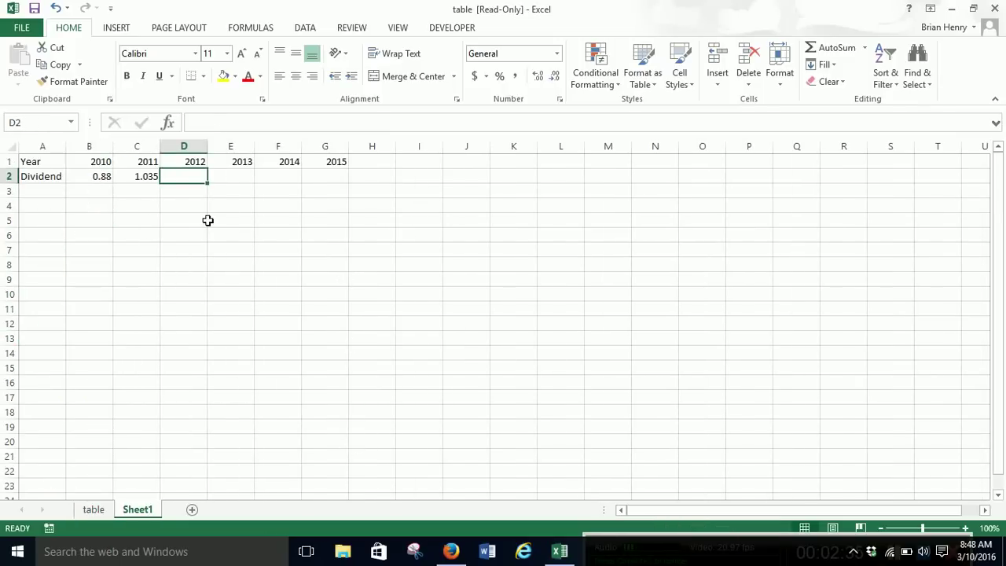
{"action": "type", "text": "1.19"}
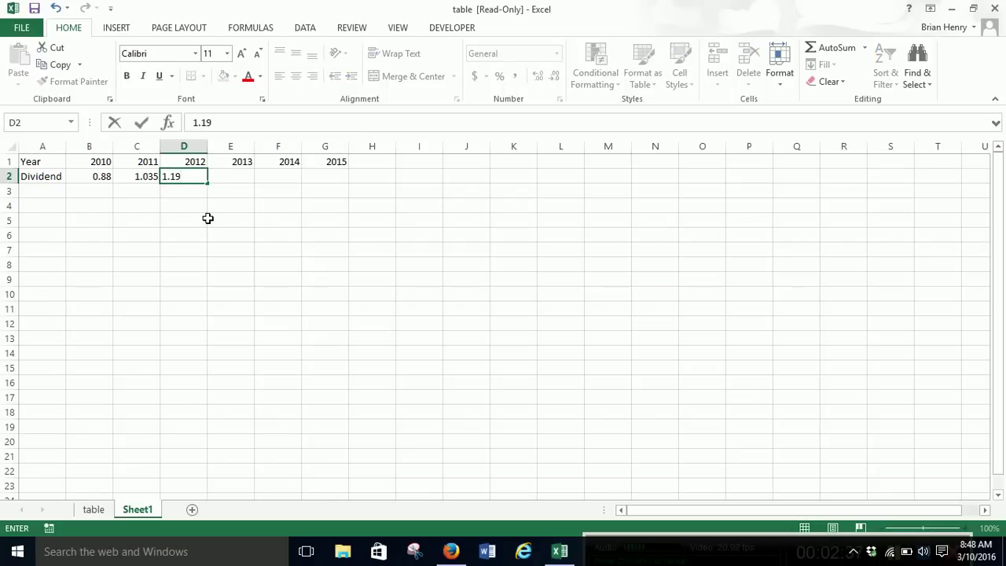
{"action": "key", "text": "Tab"}
Enter the 2013 and 2014 dividend totals, 1.375 and 1.52.
{"action": "left_click", "coordinate": [103, 507]}
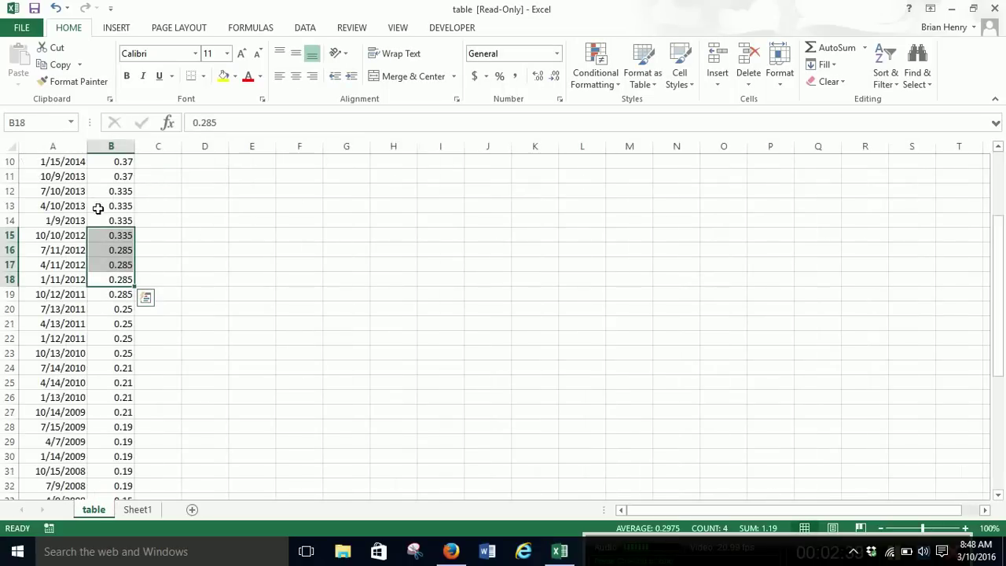
{"action": "left_click_drag", "start_coordinate": [97, 215], "coordinate": [108, 178]}
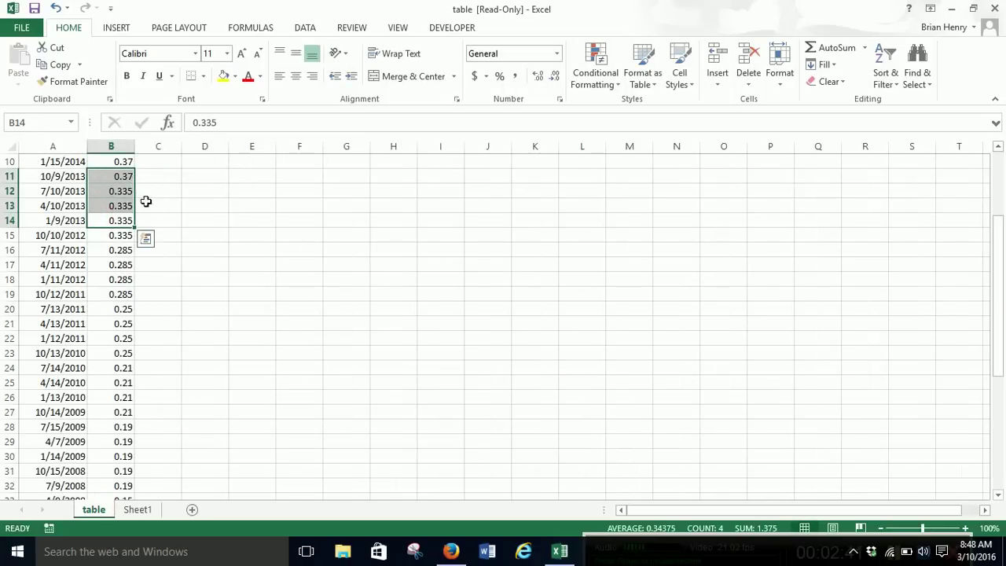
{"action": "left_click", "coordinate": [137, 509]}
{"action": "type", "text": "1.375"}
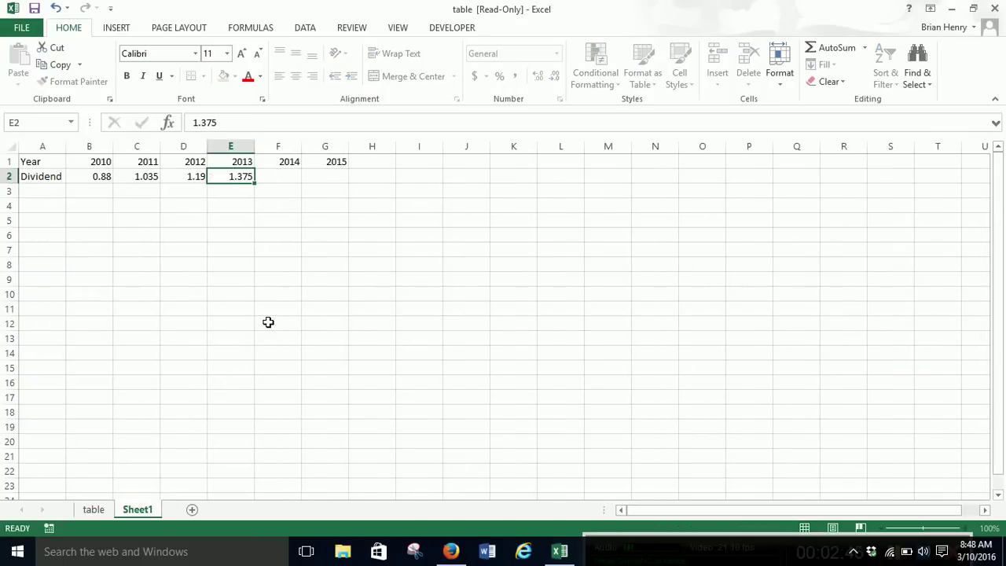
{"action": "key", "text": "Tab"}
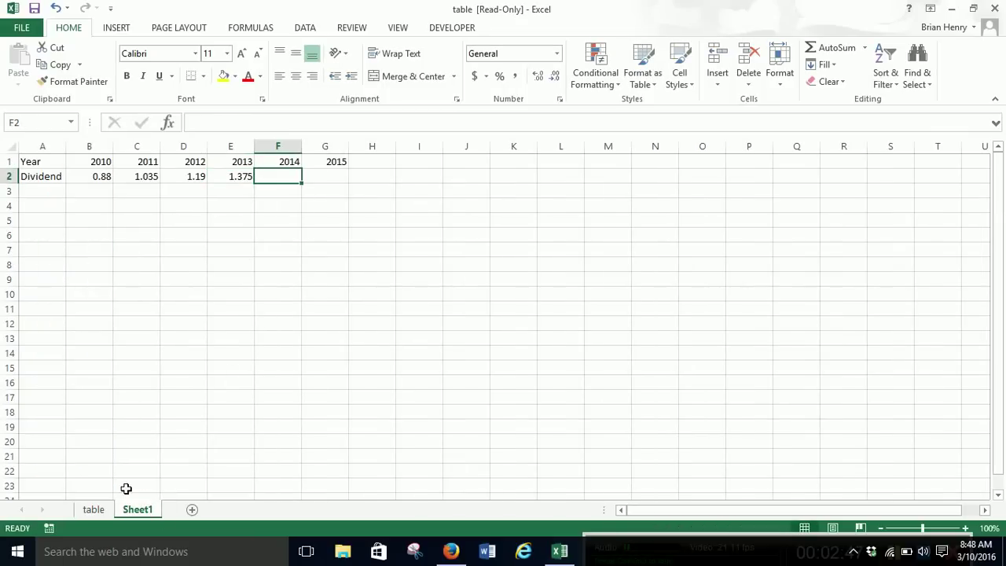
{"action": "left_click", "coordinate": [96, 508]}
{"action": "scroll", "coordinate": [128, 316], "scroll_direction": "up", "scroll_amount": 3}
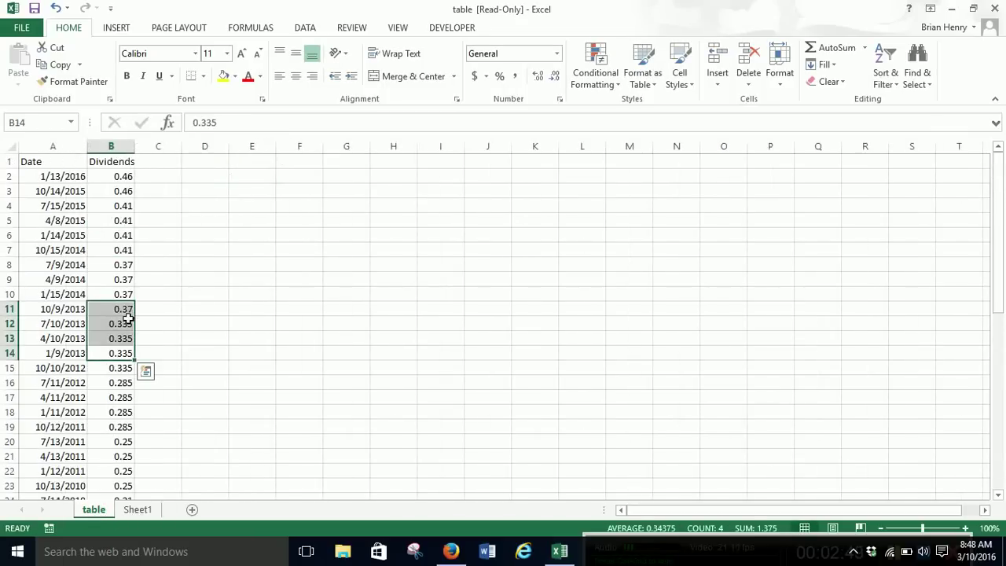
{"action": "left_click_drag", "start_coordinate": [113, 294], "coordinate": [117, 249]}
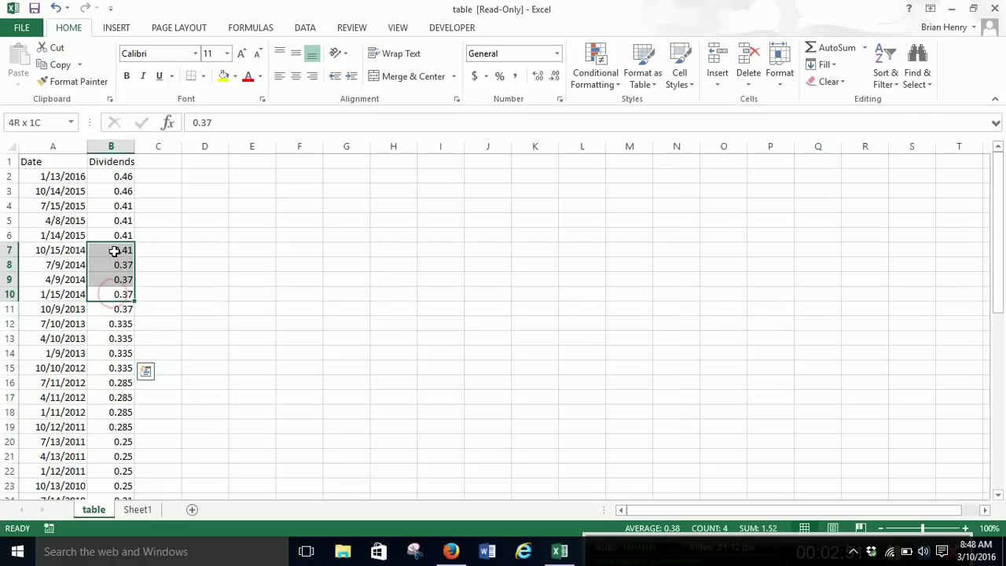
{"action": "left_click", "coordinate": [138, 510]}
{"action": "type", "text": "1.52"}
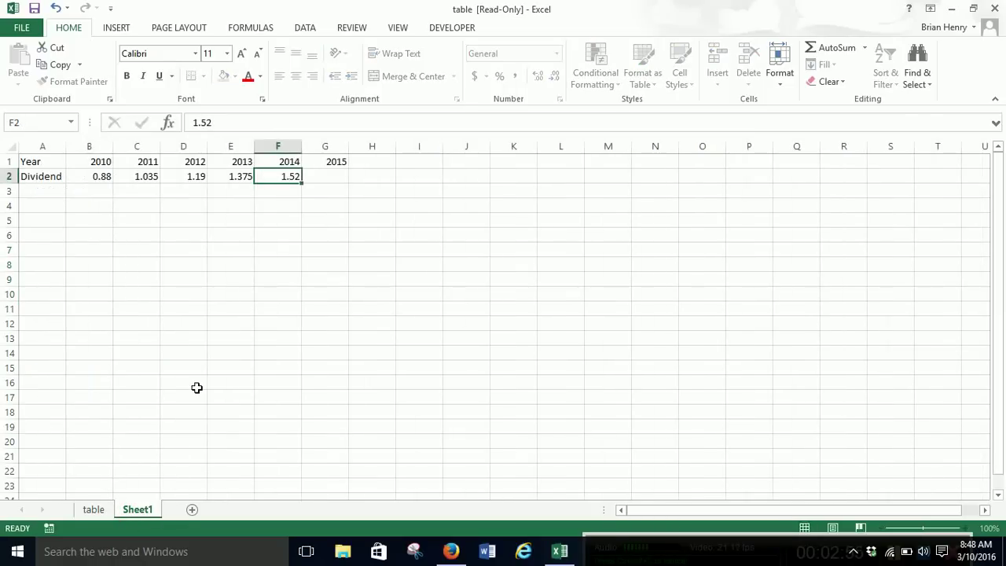
{"action": "key", "text": "Tab"}
Enter the 2015 dividend total of 1.69.
{"action": "left_click", "coordinate": [103, 511]}
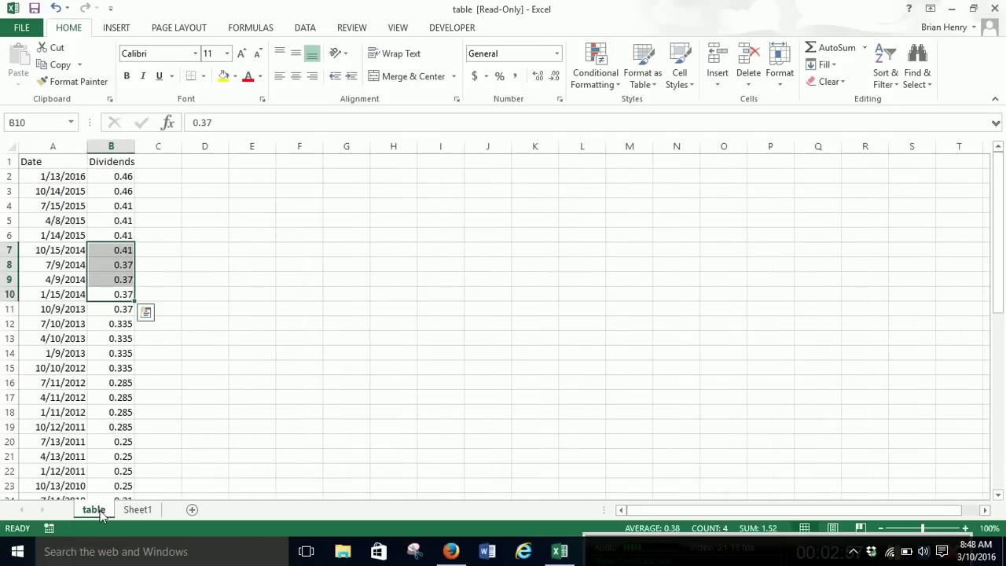
{"action": "left_click_drag", "start_coordinate": [119, 233], "coordinate": [121, 193]}
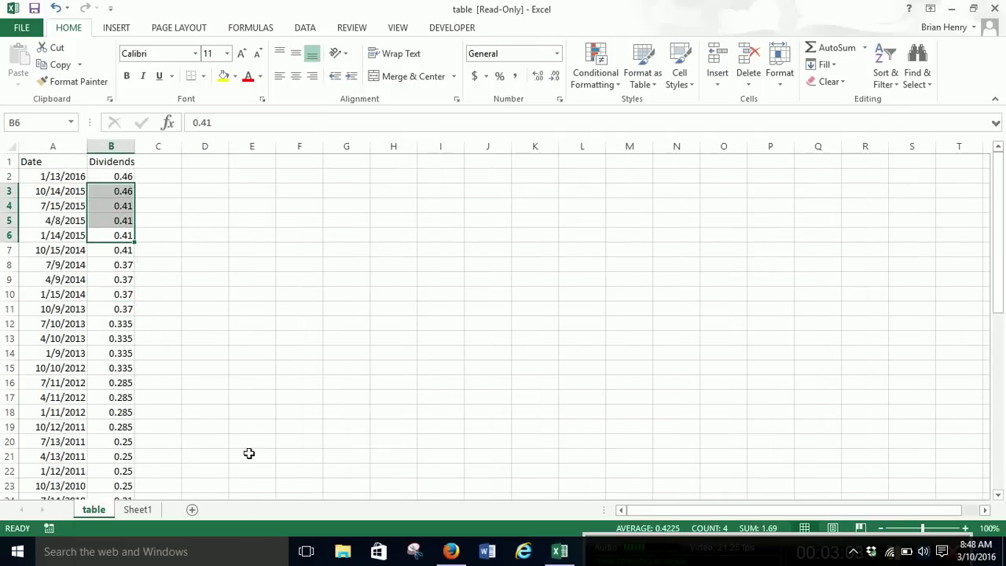
{"action": "left_click", "coordinate": [148, 514]}
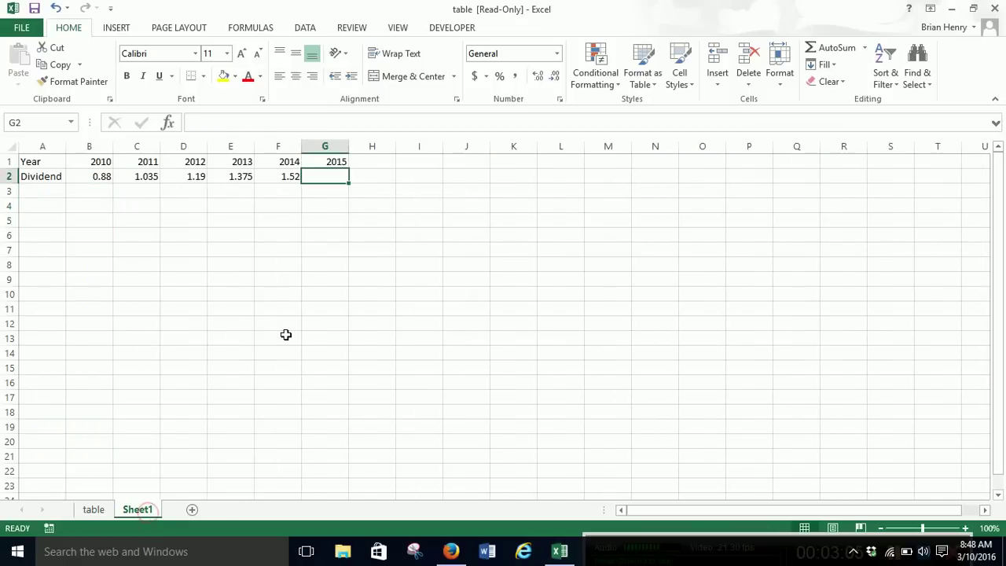
{"action": "type", "text": "1.69"}
{"action": "key", "text": "Tab"}
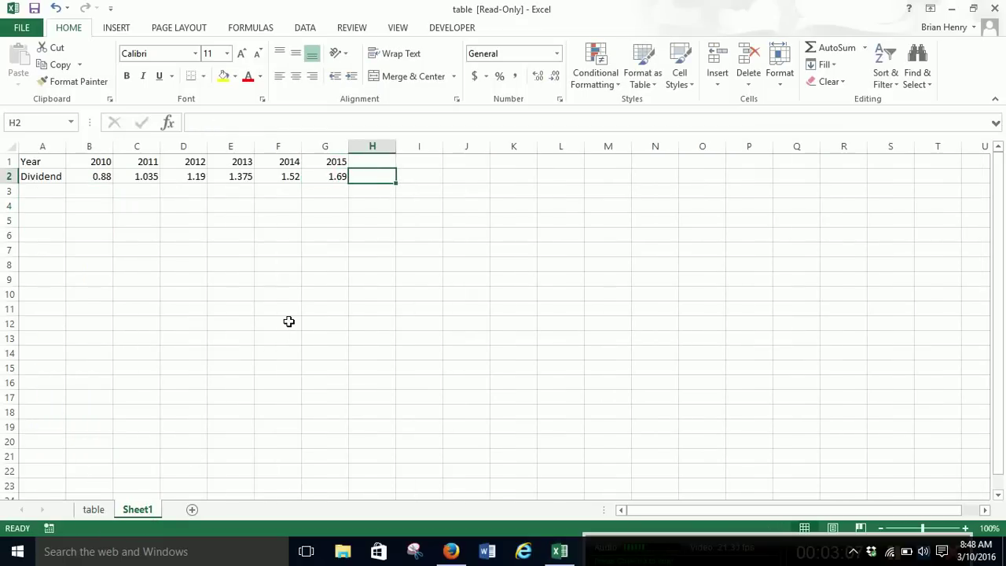
Enter periods 1 and 2 in H1:I1 and fill the series out to 25 in AF1.
{"action": "key", "text": "Up"}
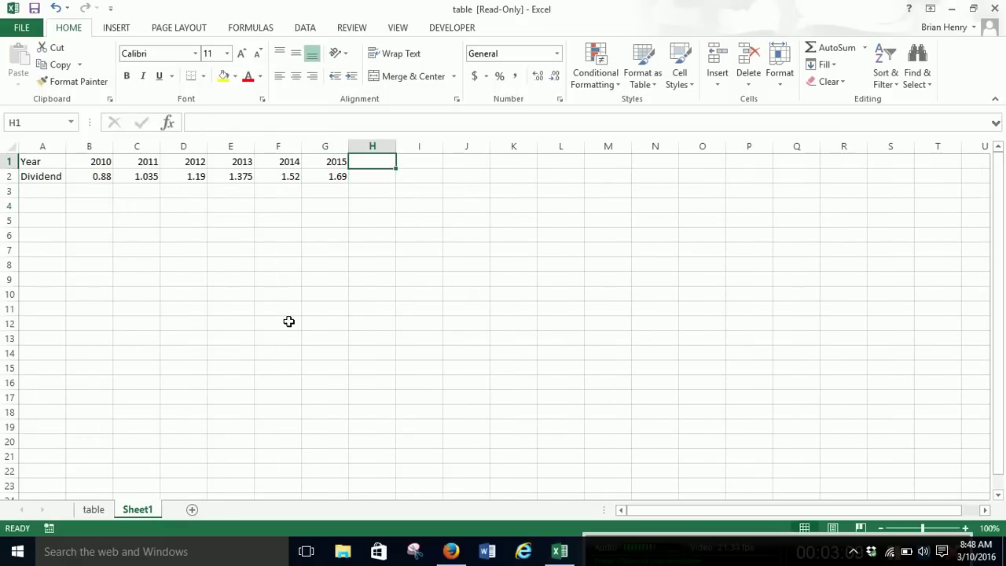
{"action": "type", "text": "1"}
{"action": "key", "text": "Tab"}
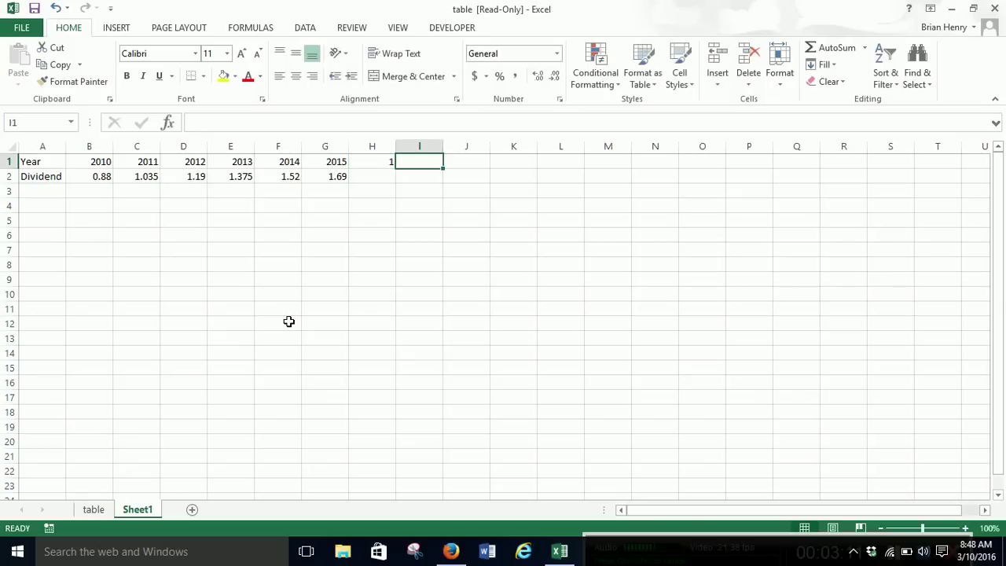
{"action": "type", "text": "2"}
{"action": "key", "text": "ctrl+Return"}
{"action": "key", "text": "Left"}
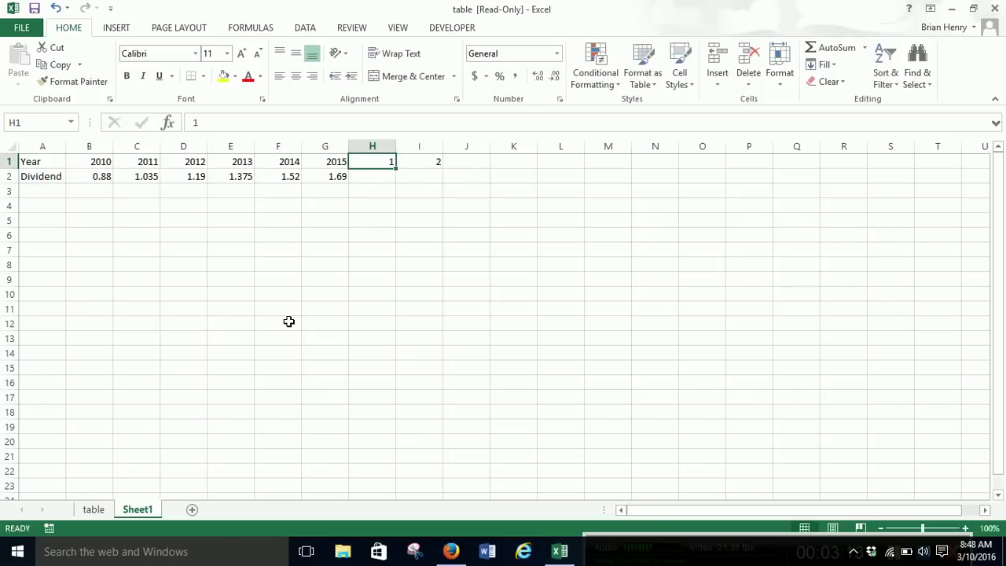
{"action": "key", "text": "shift+Right"}
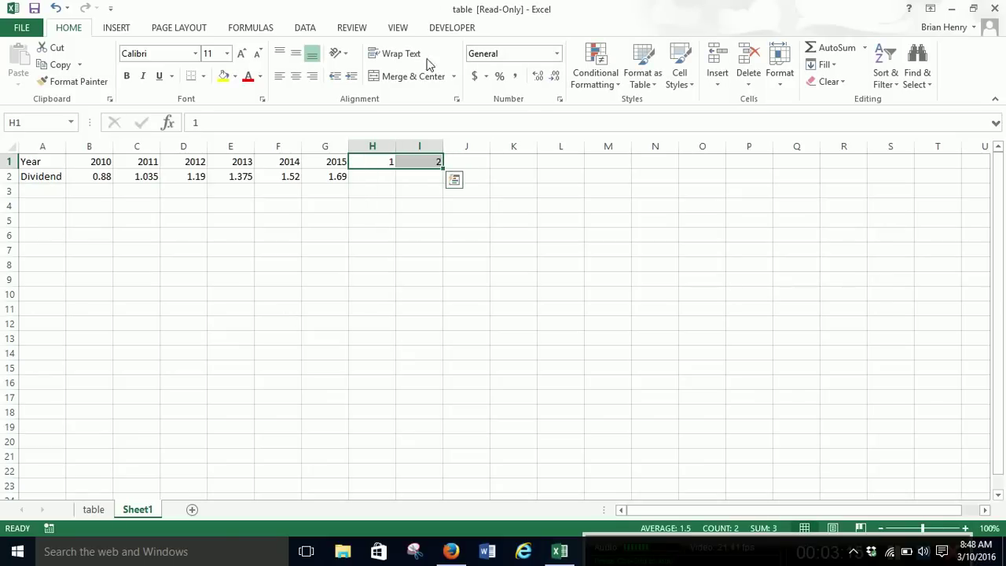
{"action": "left_click_drag", "start_coordinate": [443, 167], "coordinate": [791, 136]}
{"action": "left_click_drag", "start_coordinate": [832, 167], "coordinate": [894, 164]}
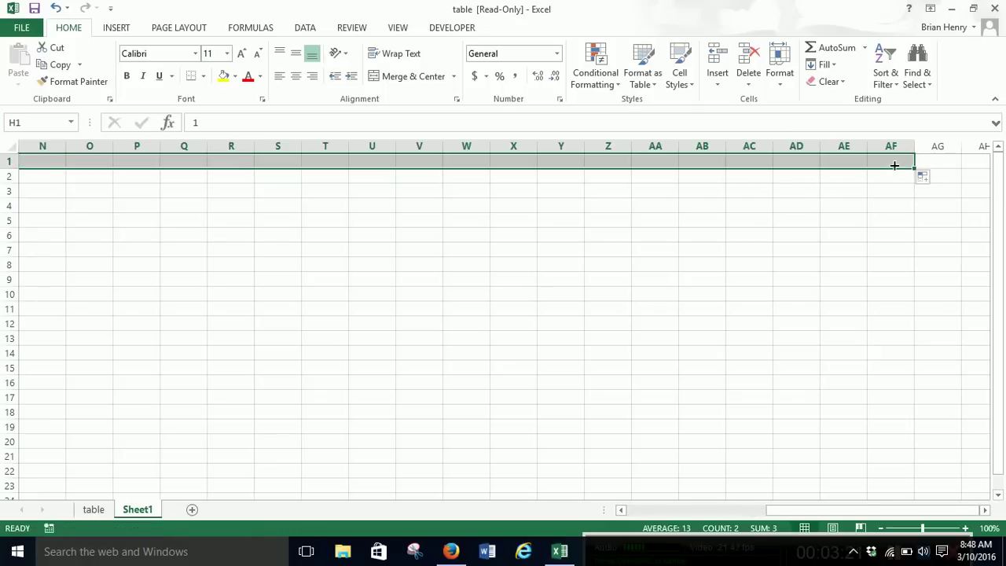
{"action": "left_click", "coordinate": [654, 512]}
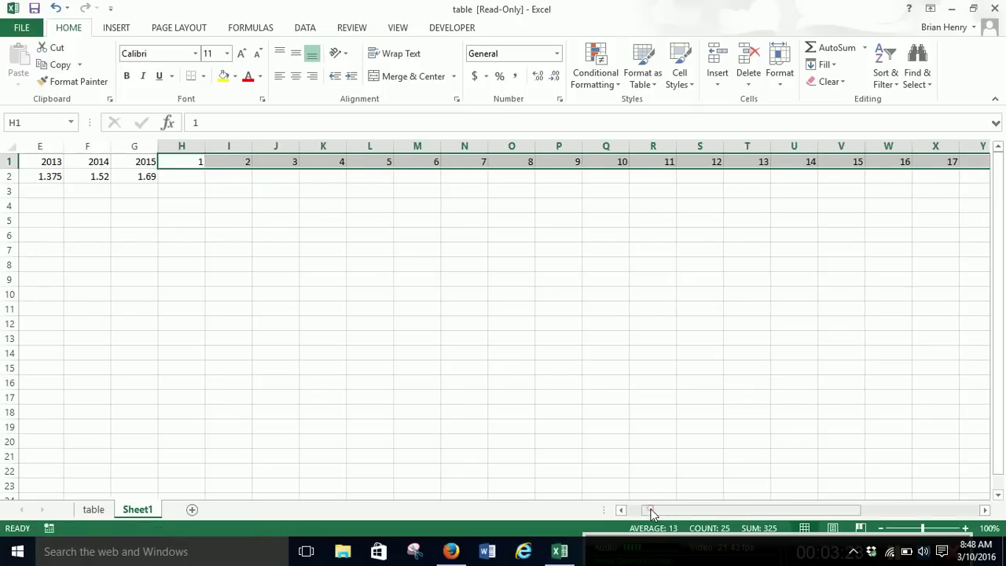
{"action": "left_click", "coordinate": [382, 175]}
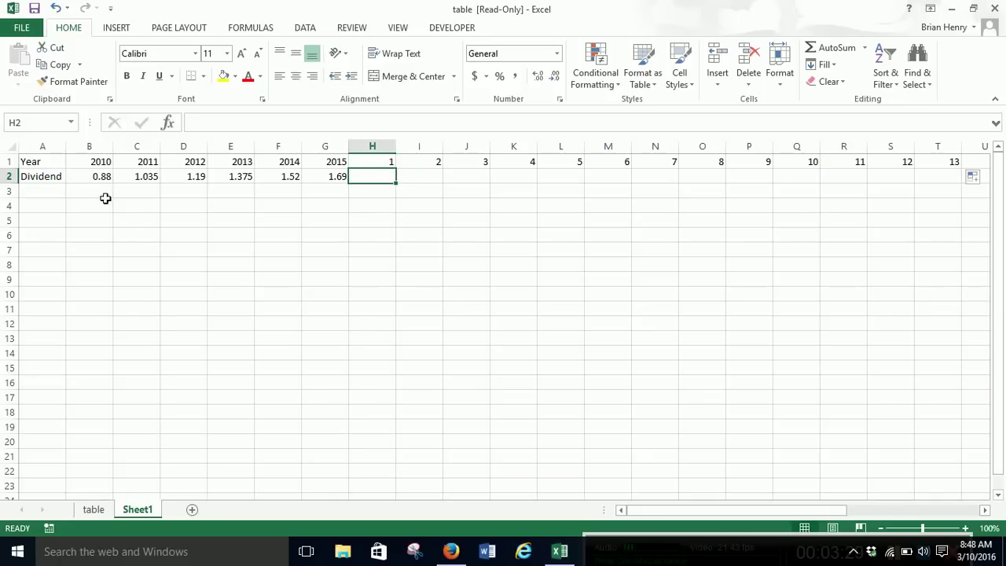
Label cell A3 'Growth'.
{"action": "left_click", "coordinate": [57, 187]}
{"action": "type", "text": "G"}
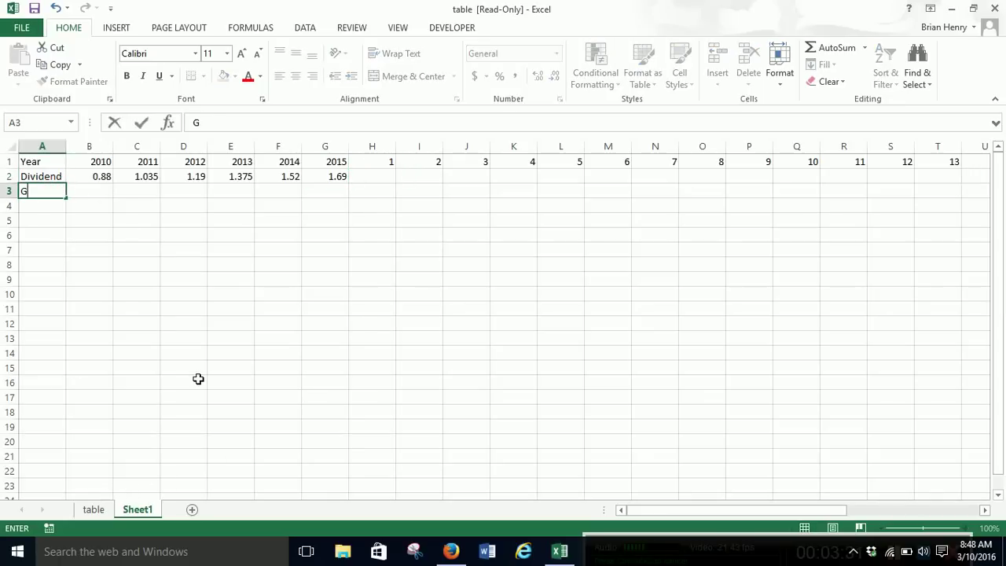
{"action": "type", "text": "worworth"}
{"action": "key", "text": "BackSpace"}
{"action": "key", "text": "BackSpace"}
{"action": "key", "text": "BackSpace"}
{"action": "key", "text": "BackSpace"}
{"action": "type", "text": "owth"}
{"action": "key", "text": "Tab"}
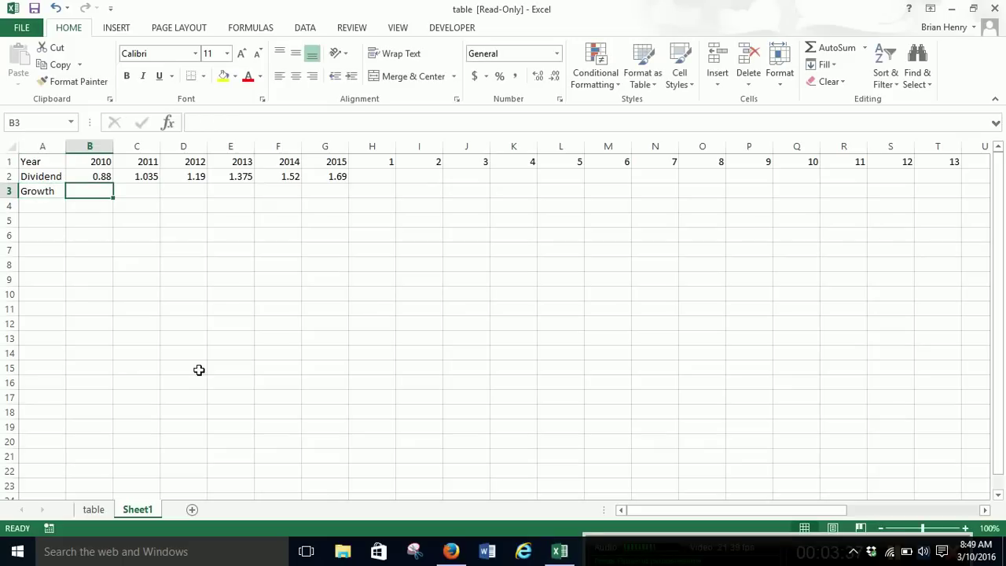
Enter the 2011 growth formula =C2/B2-1 in C3.
{"action": "key", "text": "Right"}
{"action": "type", "text": "="}
{"action": "key", "text": "Up"}
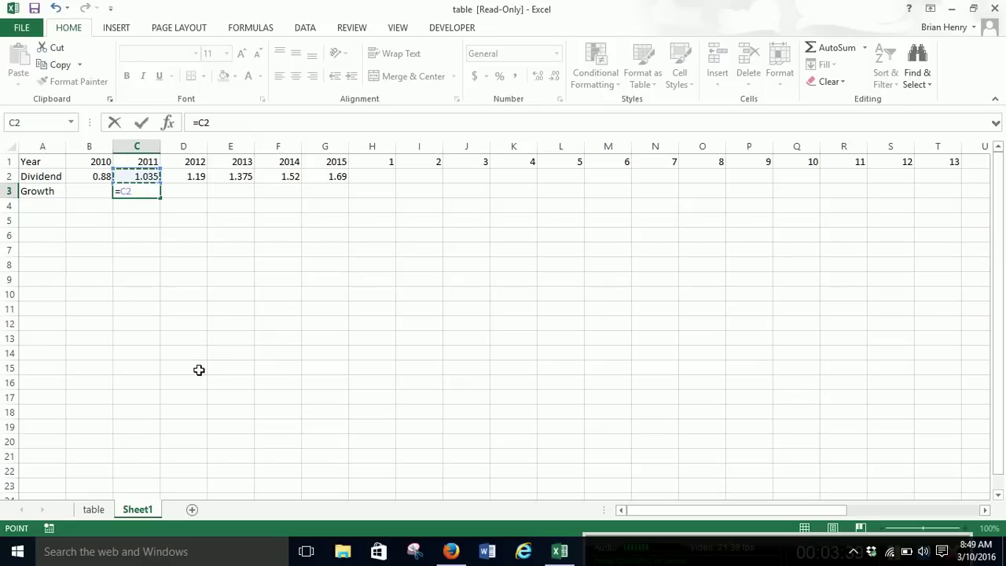
{"action": "type", "text": "/"}
{"action": "key", "text": "Up"}
{"action": "key", "text": "Left"}
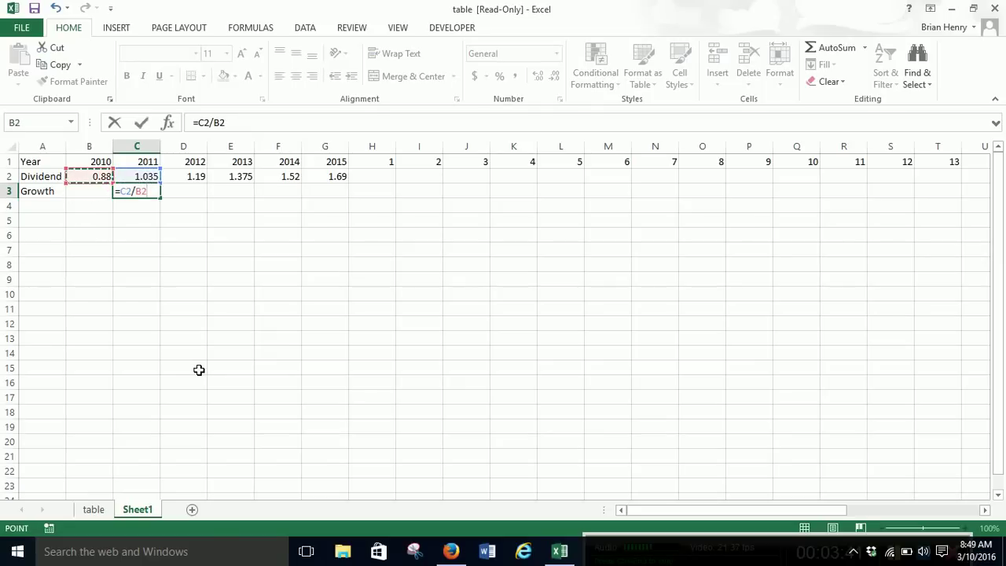
{"action": "type", "text": "-1"}
{"action": "key", "text": "Return"}
Format the growth as a percentage with two decimals and fill it across to G3.
{"action": "key", "text": "Up"}
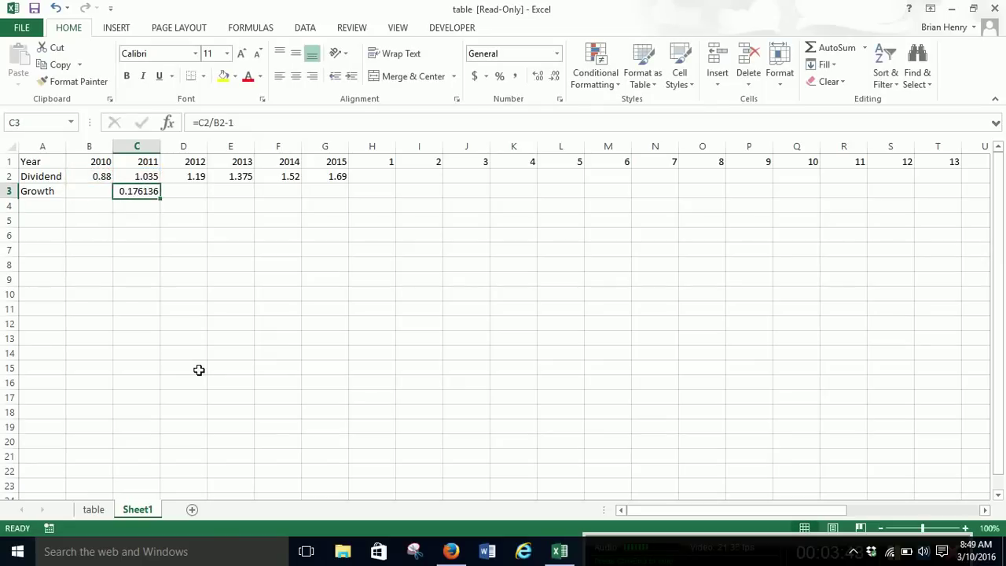
{"action": "left_click", "coordinate": [499, 75]}
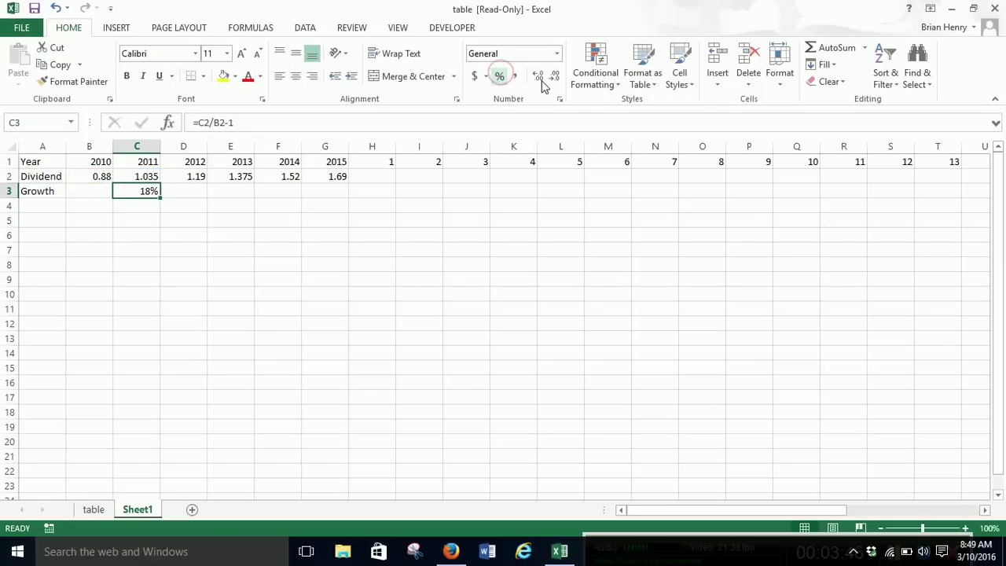
{"action": "left_click", "coordinate": [539, 78]}
{"action": "left_click", "coordinate": [539, 78]}
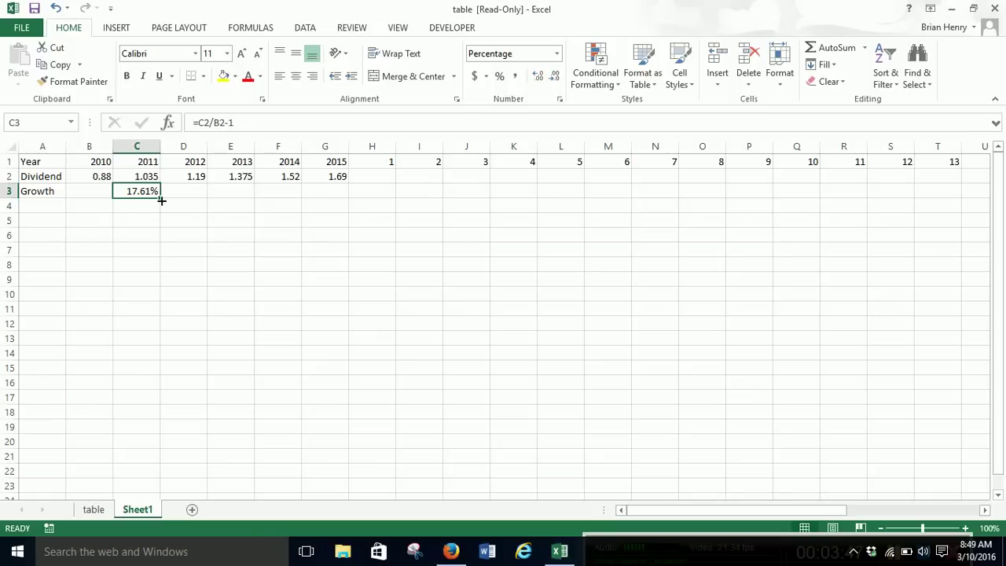
{"action": "left_click_drag", "start_coordinate": [161, 201], "coordinate": [344, 197]}
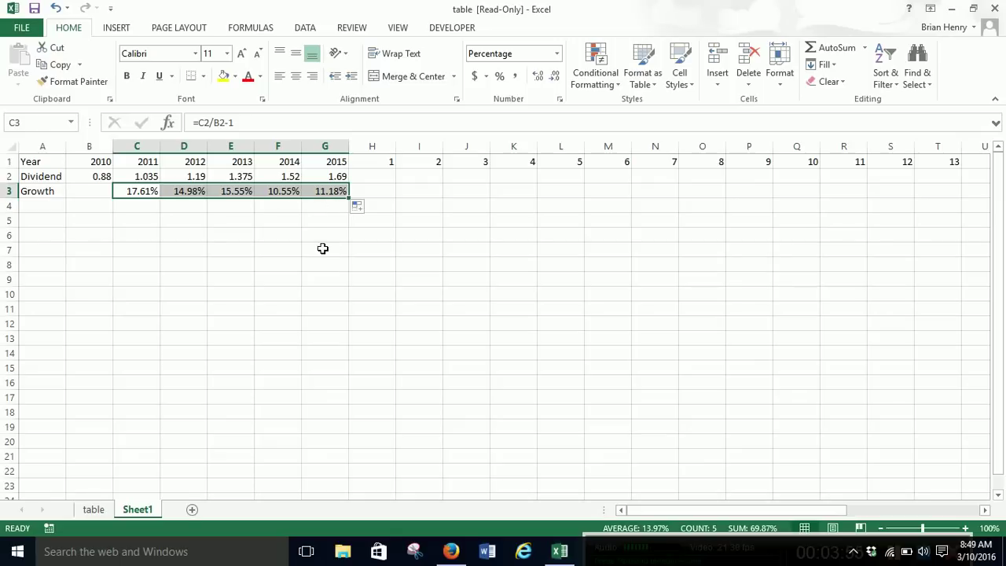
{"action": "left_click", "coordinate": [384, 250]}
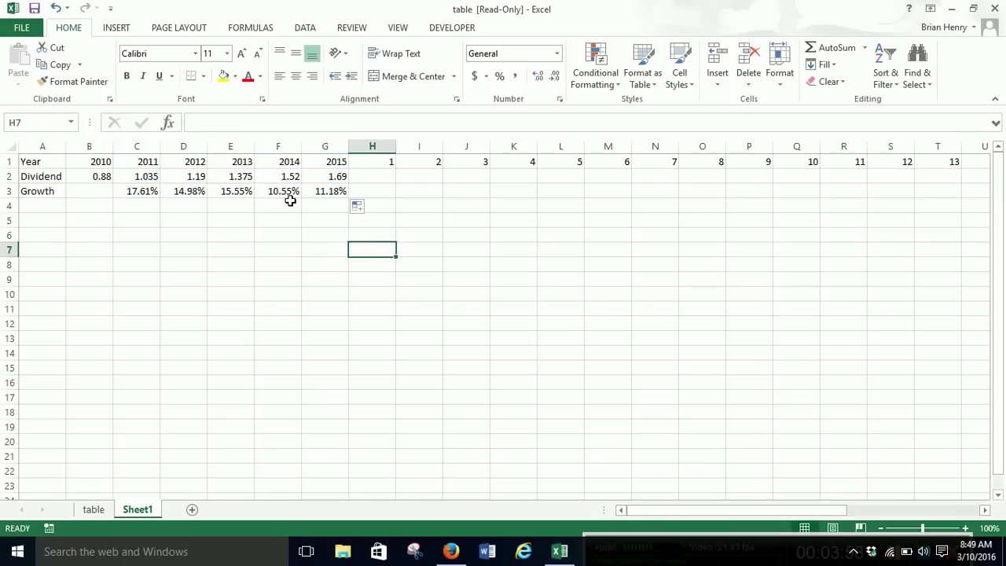
Check the latest 0.46 dividend and enter =.46*3+.5 in H2, giving 1.88.
{"action": "left_click", "coordinate": [359, 176]}
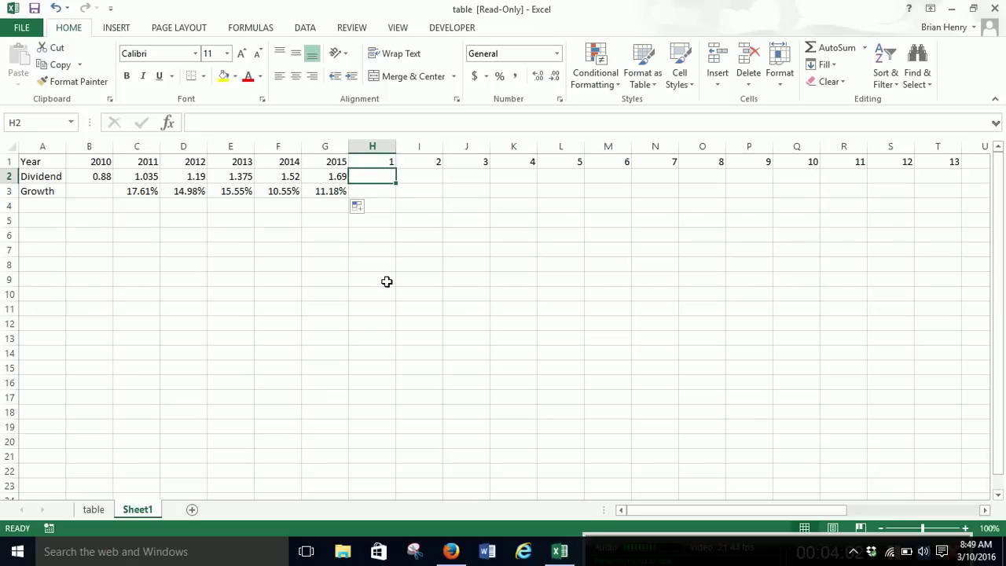
{"action": "left_click", "coordinate": [93, 509]}
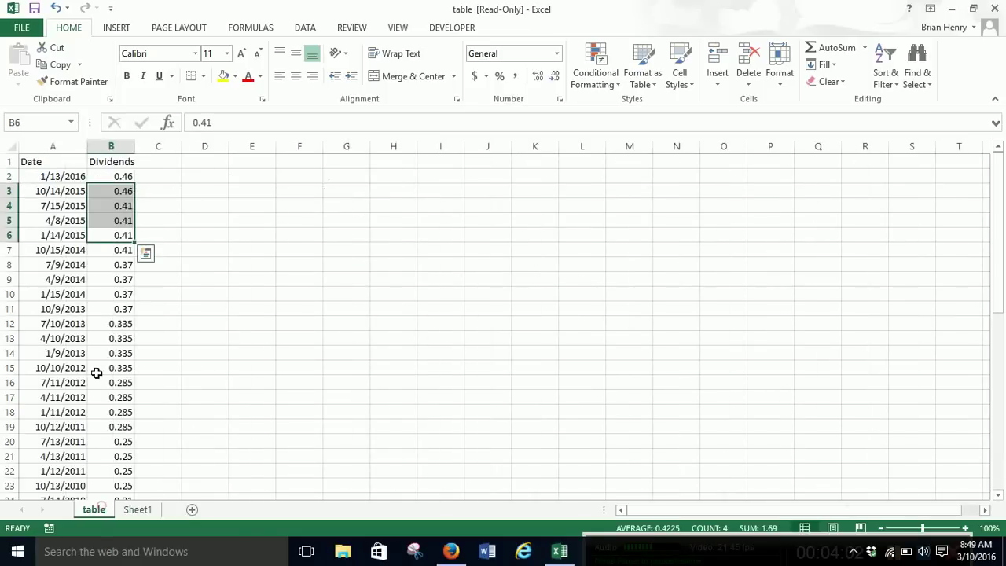
{"action": "left_click", "coordinate": [118, 176]}
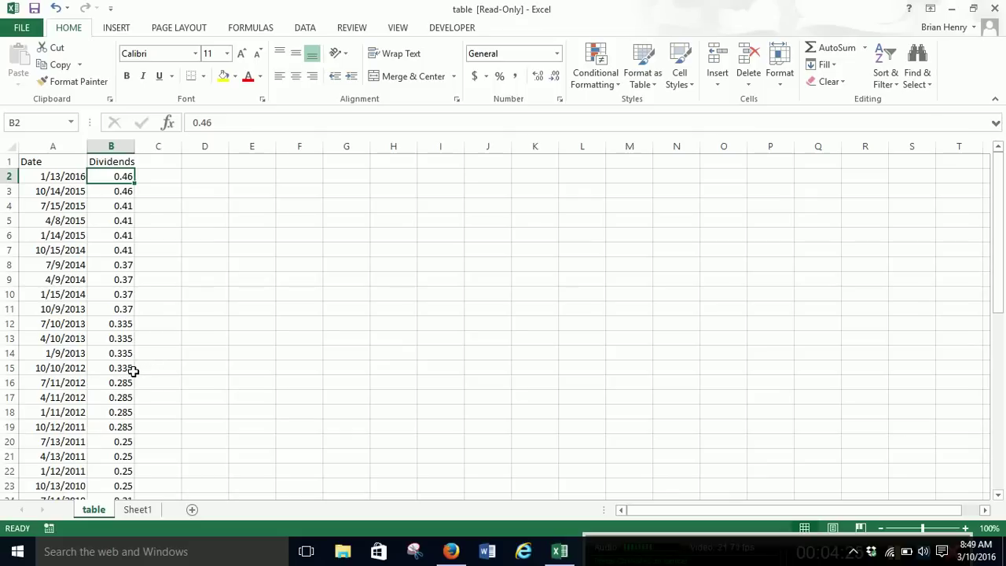
{"action": "left_click", "coordinate": [138, 510]}
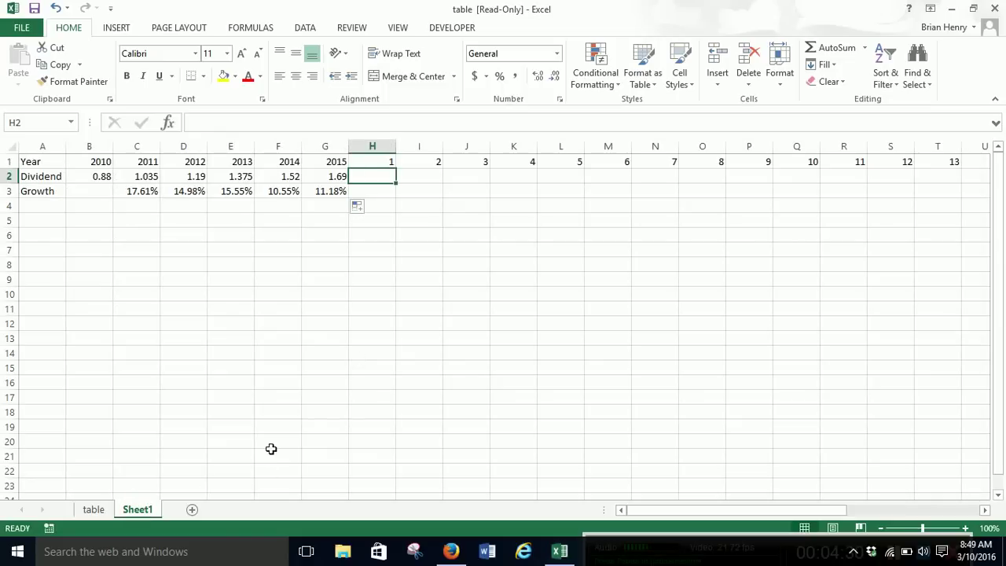
{"action": "type", "text": "="}
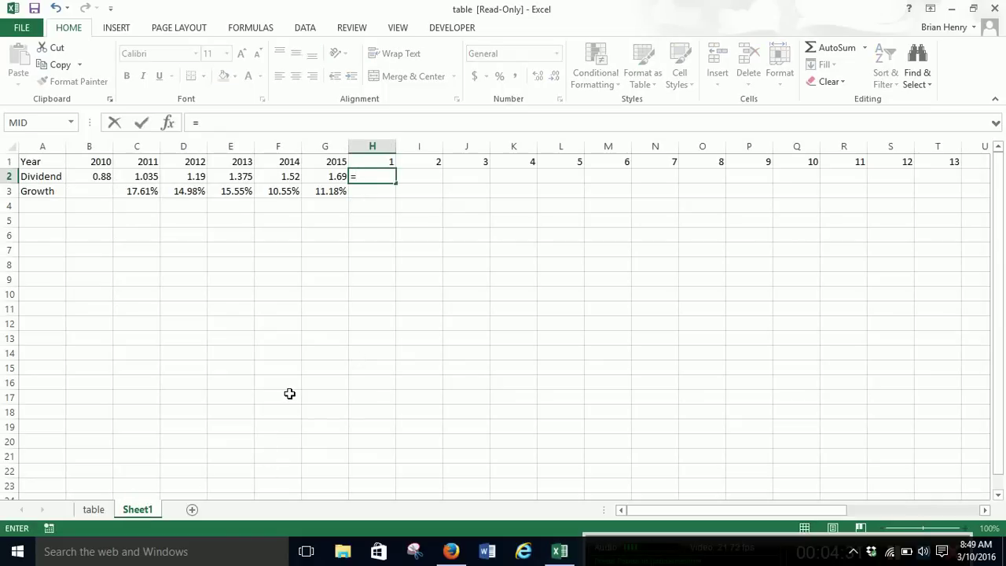
{"action": "type", "text": ".46*3+.5"}
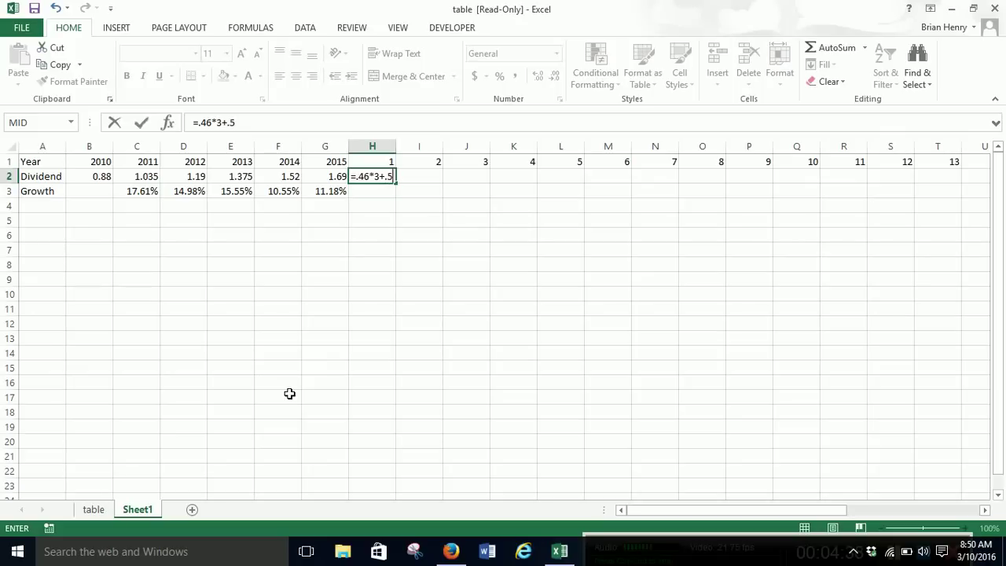
{"action": "key", "text": "Return"}
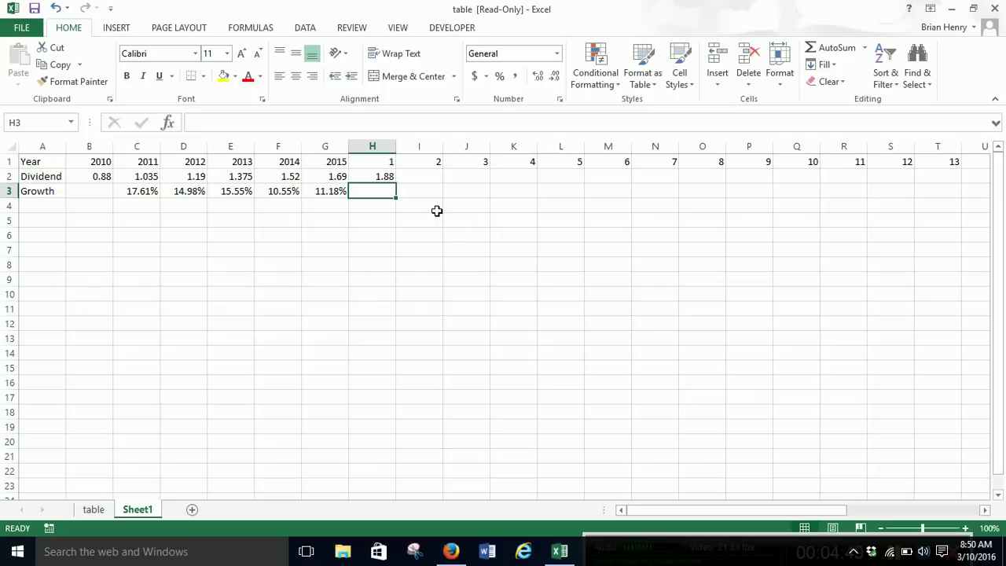
{"action": "left_click", "coordinate": [416, 196]}
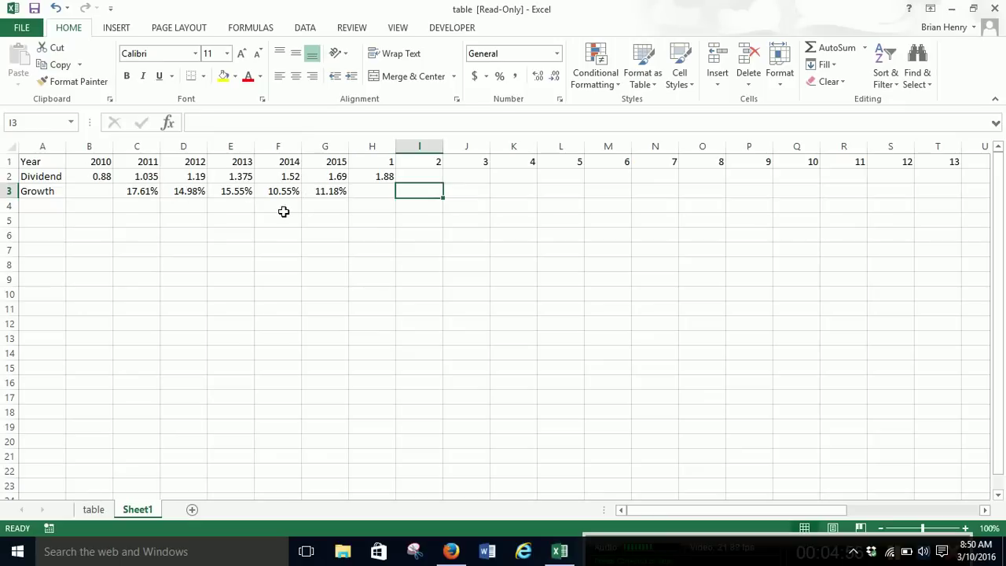
Check YUM's analyst growth estimates, including 12.23% over five years, then return to Excel.
{"action": "left_click", "coordinate": [452, 554]}
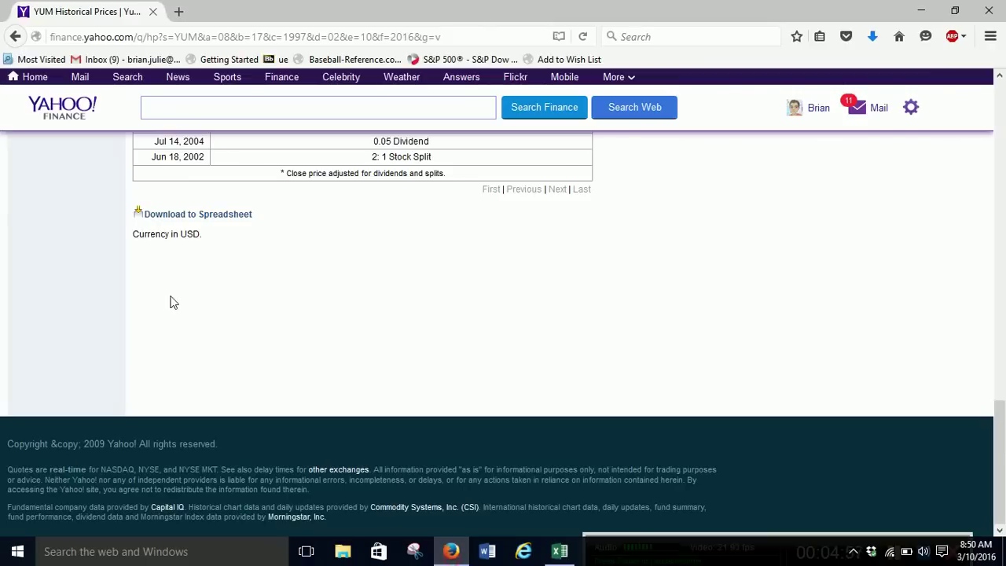
{"action": "scroll", "coordinate": [171, 301], "scroll_direction": "up", "scroll_amount": 15}
{"action": "scroll", "coordinate": [119, 330], "scroll_direction": "down", "scroll_amount": 2}
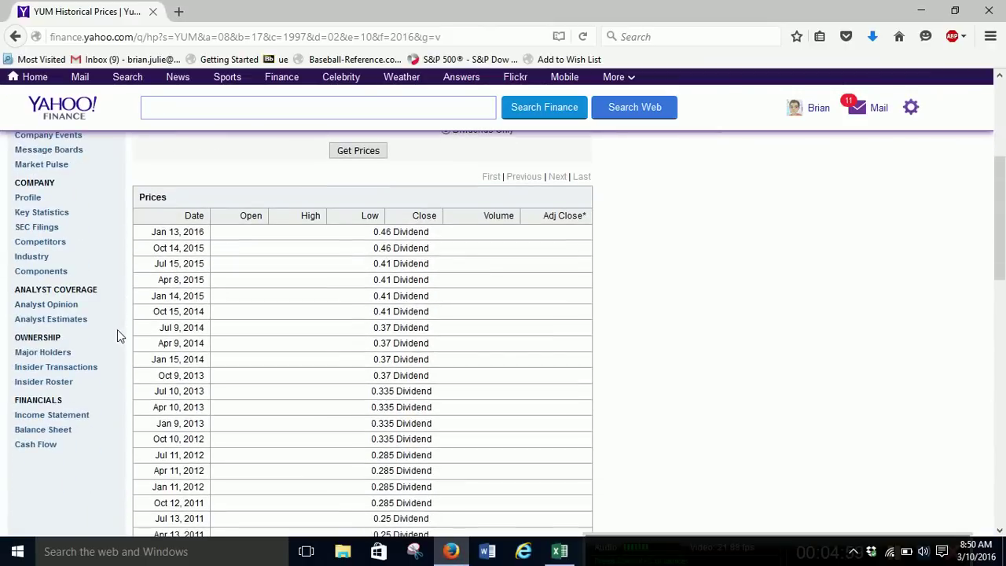
{"action": "left_click", "coordinate": [69, 320]}
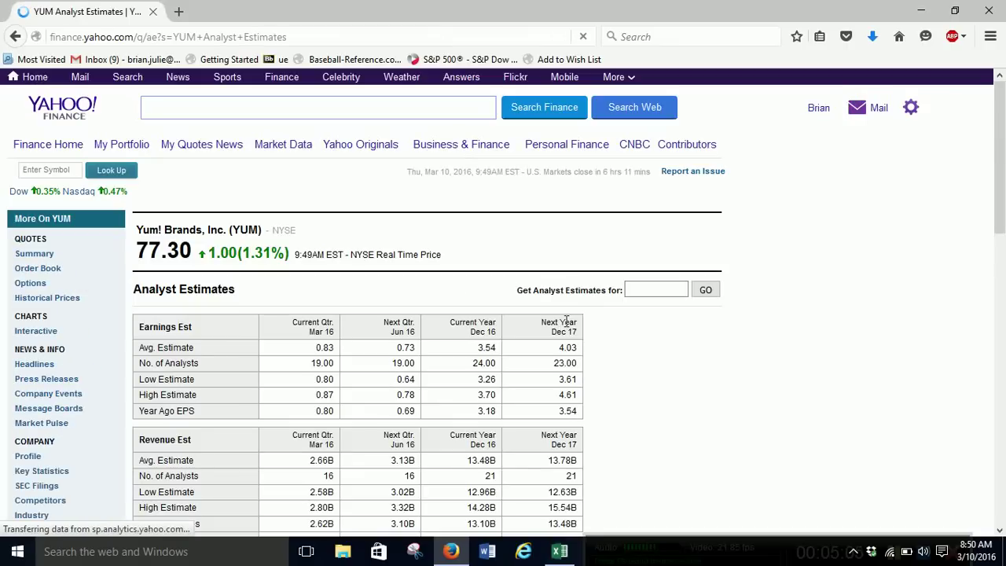
{"action": "scroll", "coordinate": [565, 320], "scroll_direction": "down", "scroll_amount": 5}
{"action": "scroll", "coordinate": [563, 320], "scroll_direction": "down", "scroll_amount": 5}
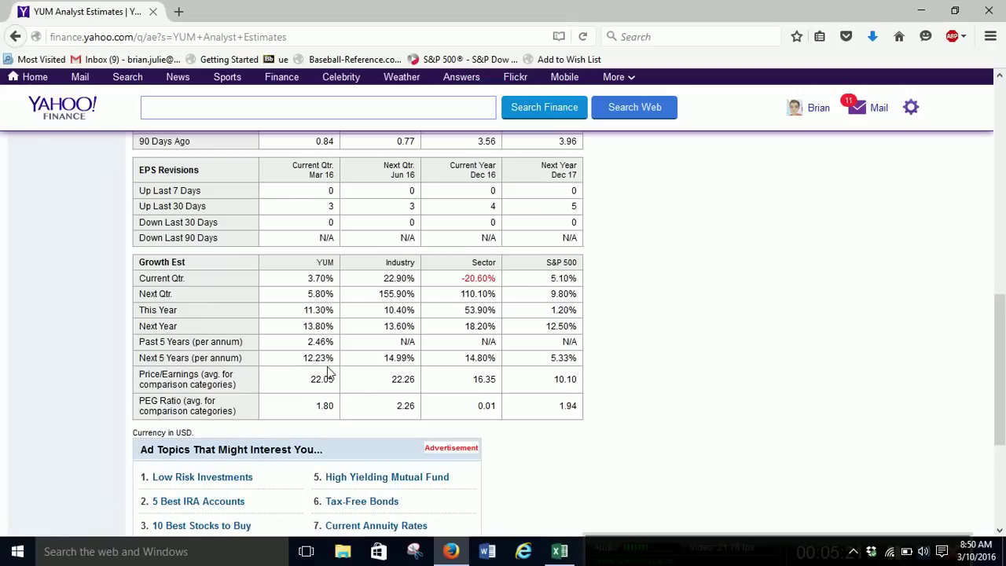
{"action": "left_click", "coordinate": [559, 552]}
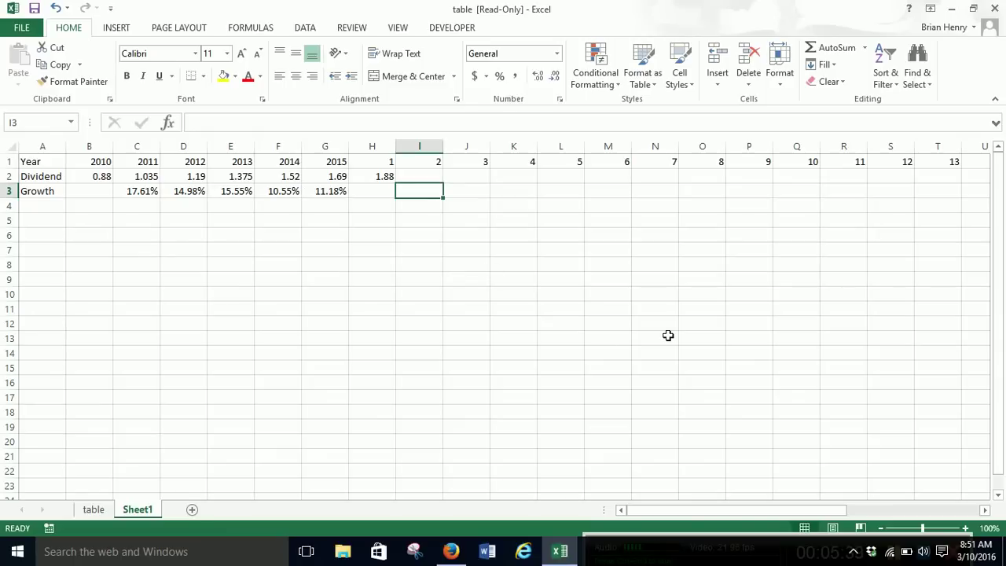
Enter 15% growth in I3 for period 2 and confirm the period row ends at 25.
{"action": "type", "text": "15"}
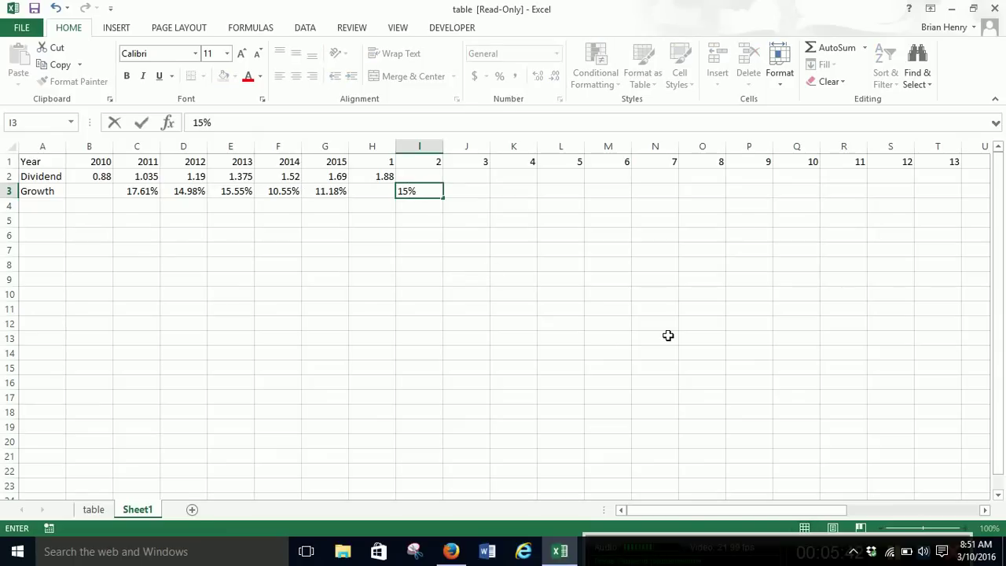
{"action": "key", "text": "Return"}
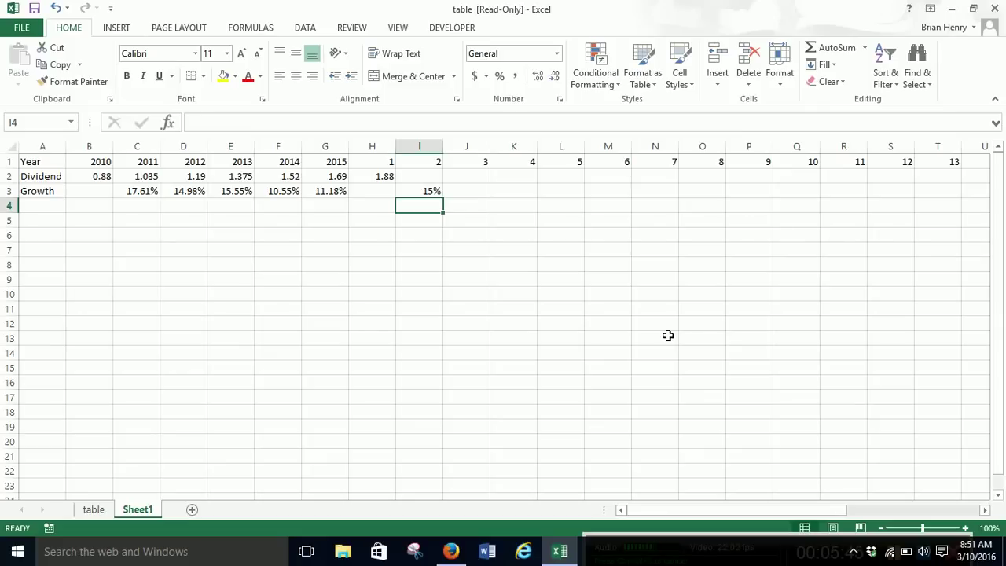
{"action": "left_click", "coordinate": [415, 160]}
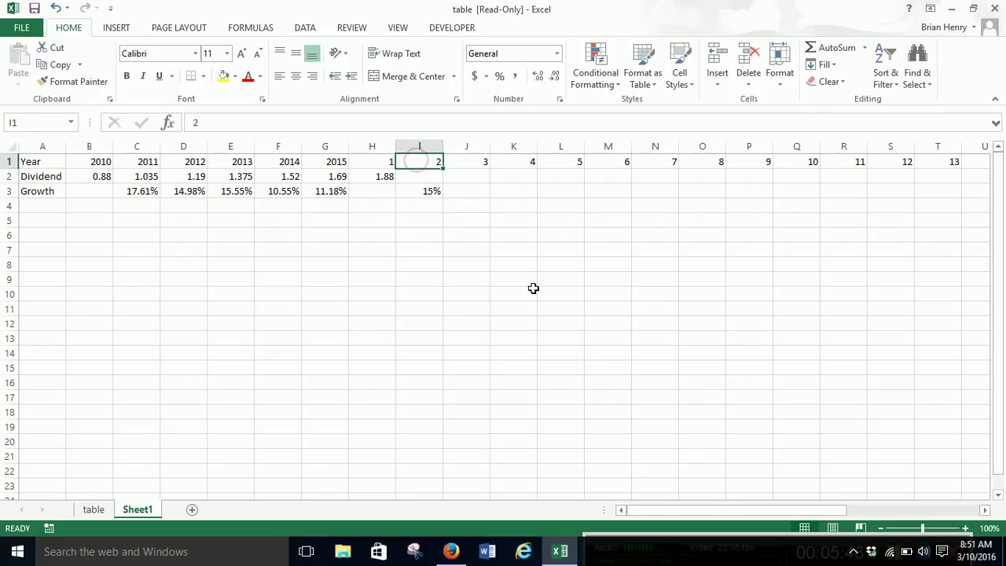
{"action": "key", "text": "ctrl+Right"}
{"action": "key", "text": "Down"}
{"action": "key", "text": "Down"}
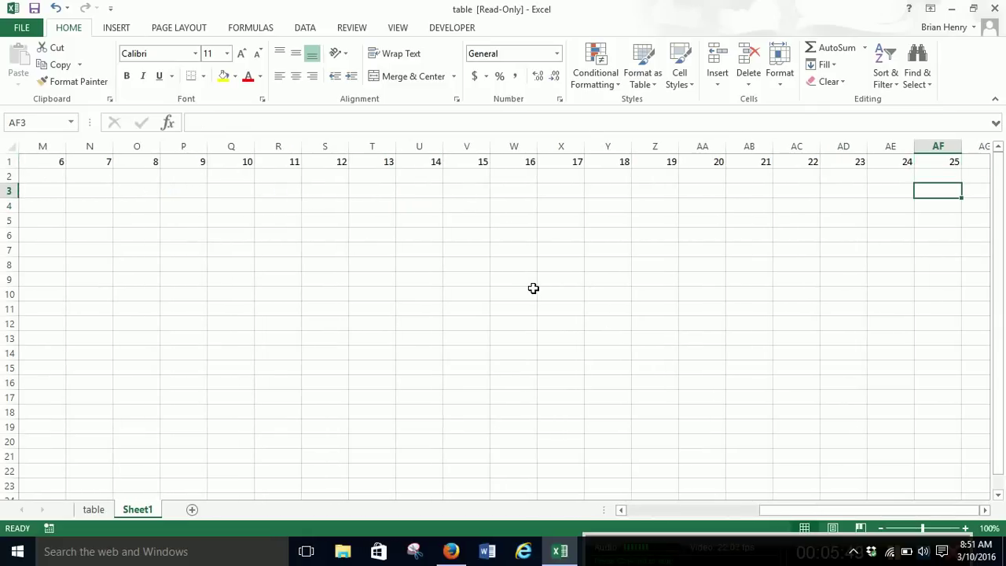
Type the label 'Perpetual Growth' in cell A8.
{"action": "key", "text": "Left"}
{"action": "key", "text": "Left"}
{"action": "key", "text": "Left"}
{"action": "key", "text": "Left"}
{"action": "key", "text": "Left"}
{"action": "key", "text": "Left"}
{"action": "key", "text": "Left"}
{"action": "key", "text": "Left"}
{"action": "key", "text": "Left"}
{"action": "key", "text": "Left"}
{"action": "key", "text": "Left"}
{"action": "key", "text": "Left"}
{"action": "key", "text": "Left"}
{"action": "key", "text": "Left"}
{"action": "key", "text": "Left"}
{"action": "key", "text": "Left"}
{"action": "key", "text": "Left"}
{"action": "key", "text": "Left"}
{"action": "key", "text": "Left"}
{"action": "key", "text": "Left"}
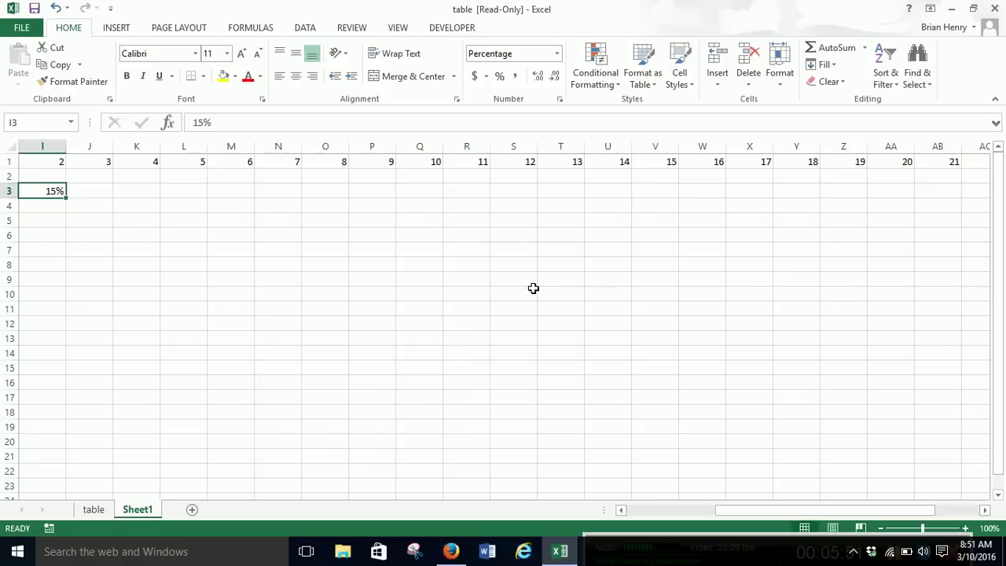
{"action": "key", "text": "Left"}
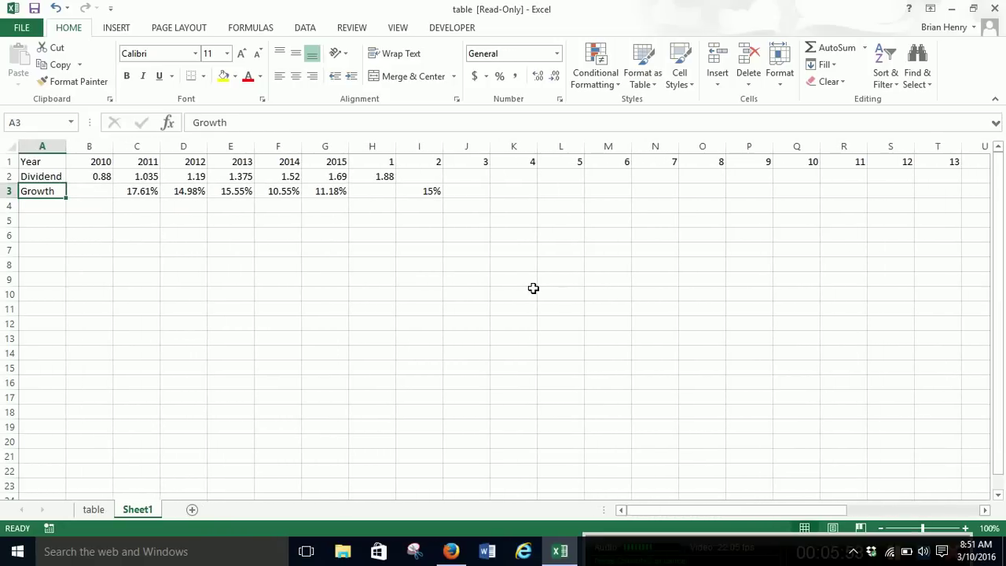
{"action": "key", "text": "Right"}
{"action": "key", "text": "Right"}
{"action": "key", "text": "Right"}
{"action": "key", "text": "Right"}
{"action": "key", "text": "Right"}
{"action": "key", "text": "Right"}
{"action": "key", "text": "Right"}
{"action": "key", "text": "Right"}
{"action": "key", "text": "Down"}
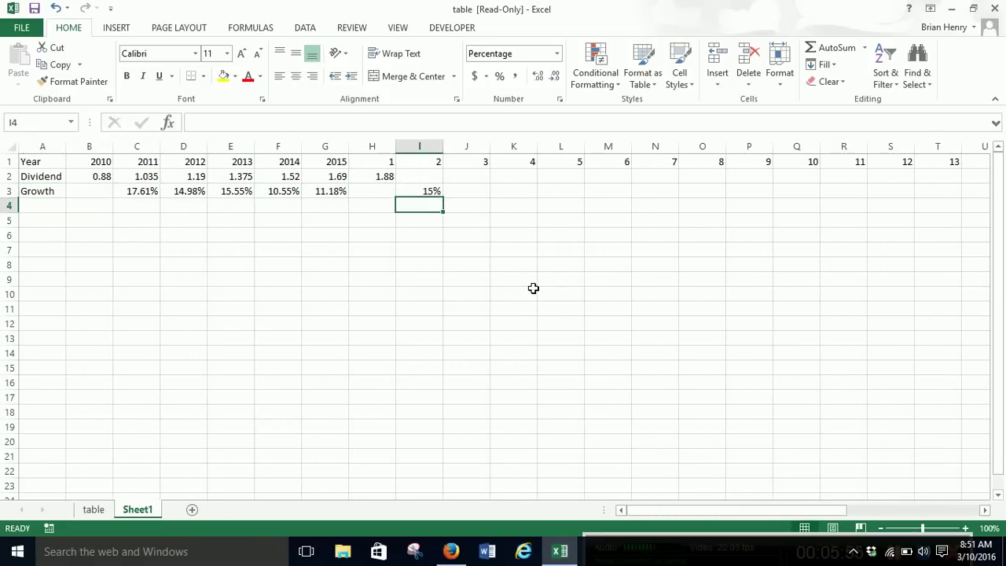
{"action": "key", "text": "Down"}
{"action": "key", "text": "Down"}
{"action": "key", "text": "Down"}
{"action": "key", "text": "Down"}
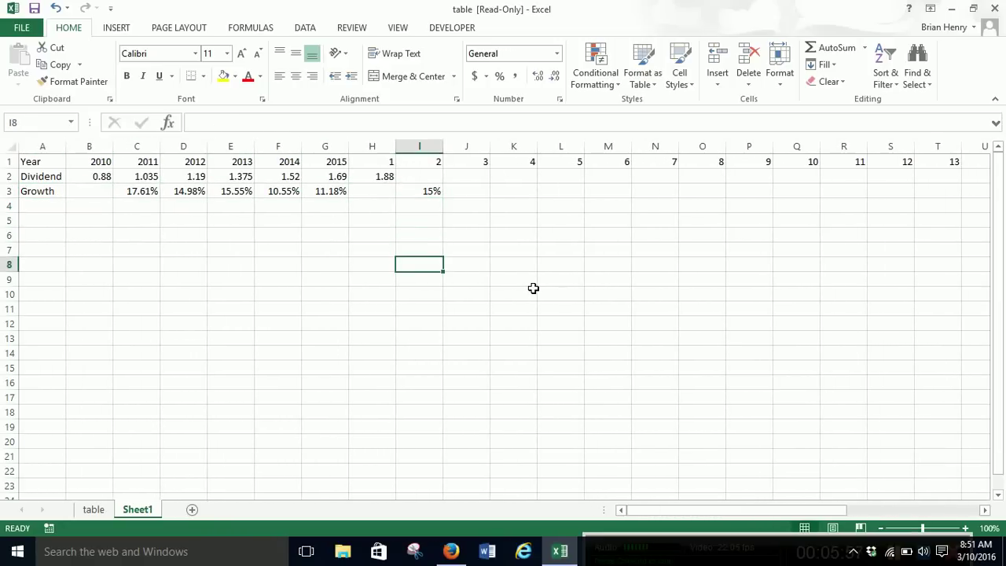
{"action": "key", "text": "Left"}
{"action": "key", "text": "Left"}
{"action": "key", "text": "Left"}
{"action": "key", "text": "Left"}
{"action": "key", "text": "Left"}
{"action": "key", "text": "Left"}
{"action": "key", "text": "Left"}
{"action": "key", "text": "Left"}
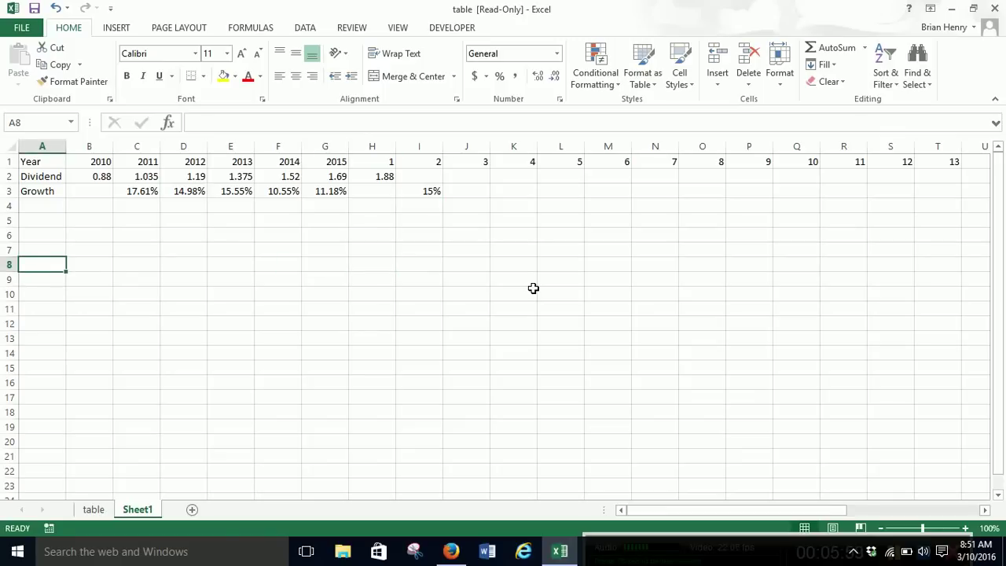
{"action": "type", "text": "Perpetual G"}
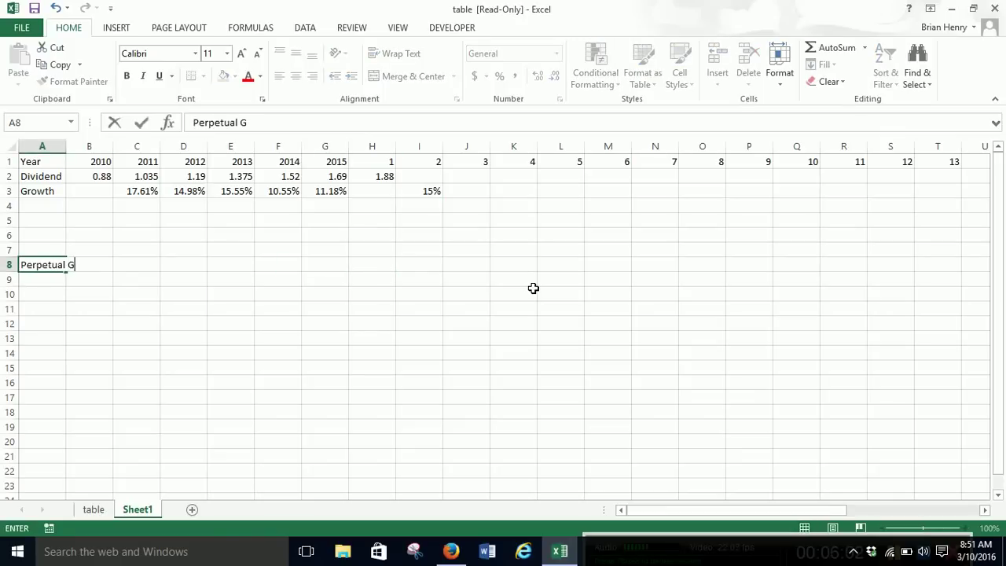
{"action": "type", "text": "rowth"}
Enter 4% in C8 as the perpetual growth rate beside the Perpetual Growth label.
{"action": "key", "text": "Tab"}
{"action": "key", "text": "Tab"}
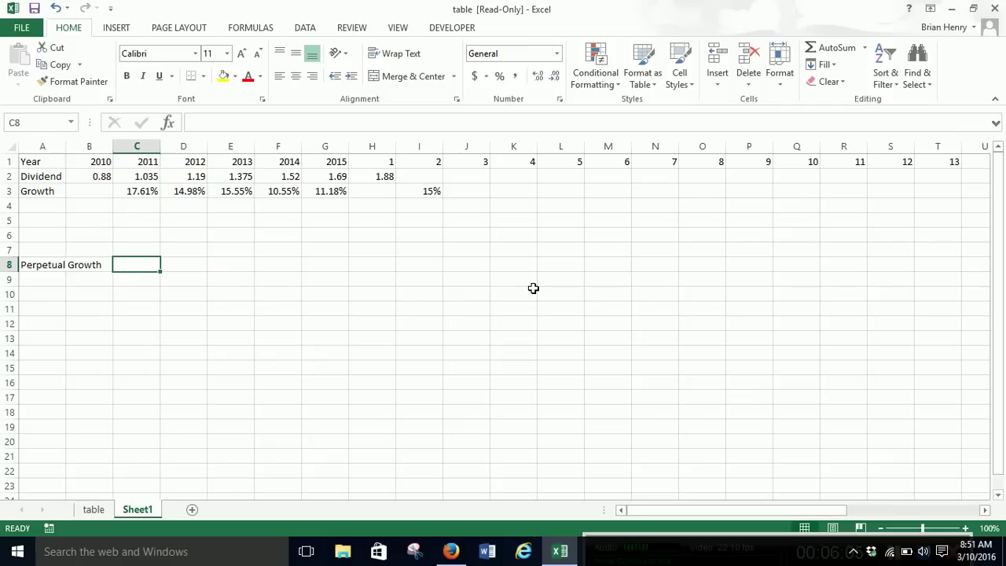
{"action": "type", "text": "4"}
{"action": "key", "text": "Tab"}
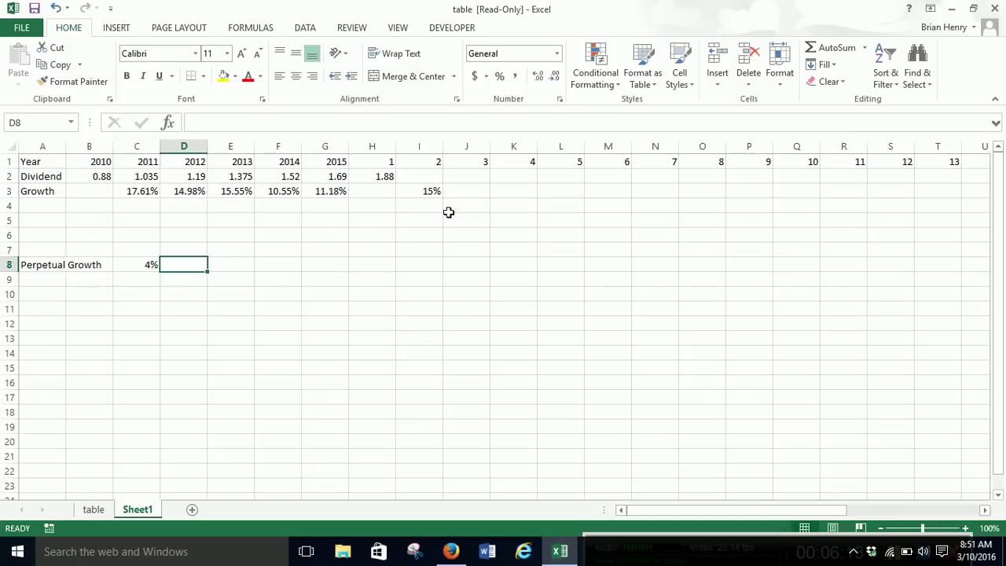
{"action": "left_click", "coordinate": [432, 191]}
{"action": "left_click", "coordinate": [132, 265]}
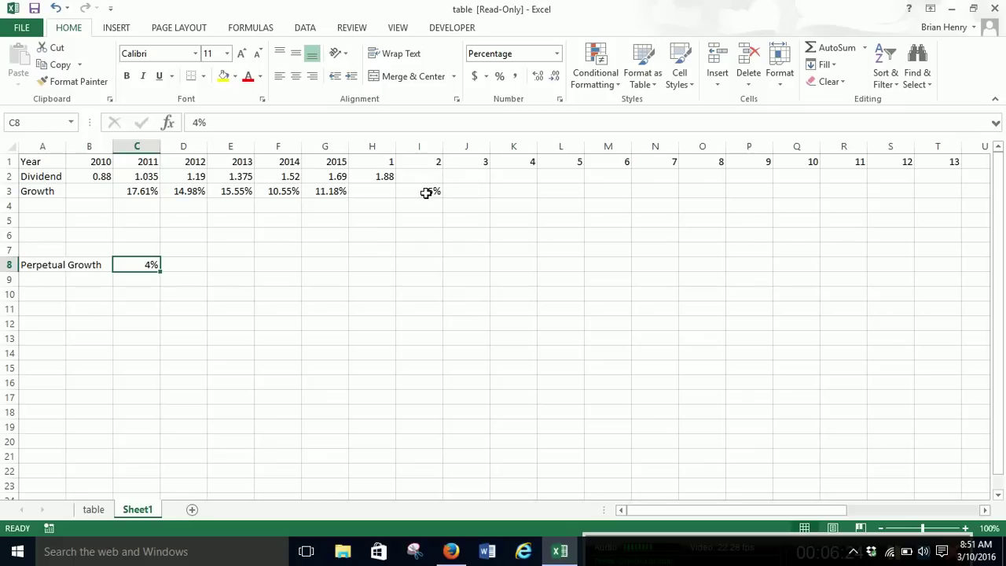
Cancel the stray formula started in J3 and move to cell A9.
{"action": "left_click", "coordinate": [456, 191]}
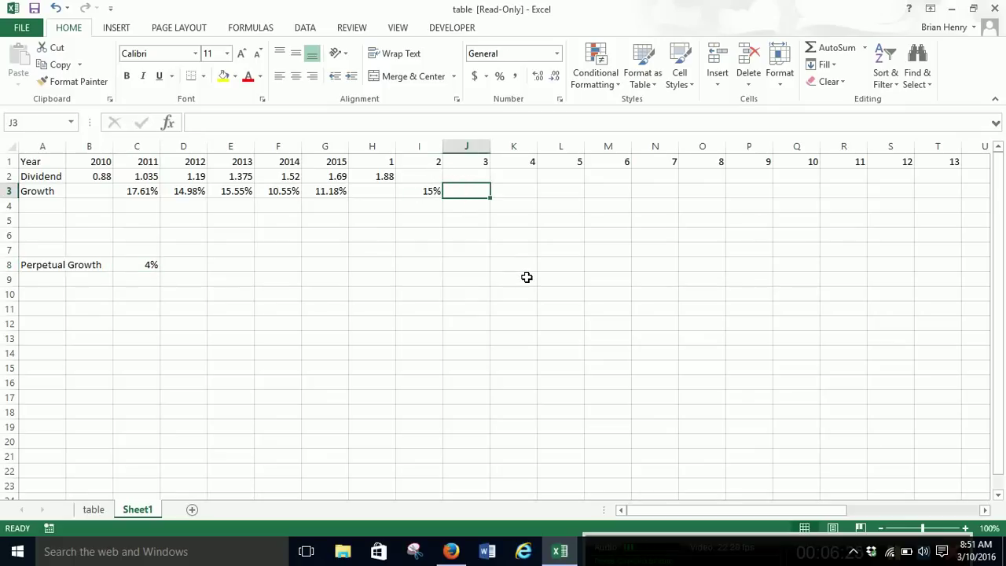
{"action": "type", "text": "="}
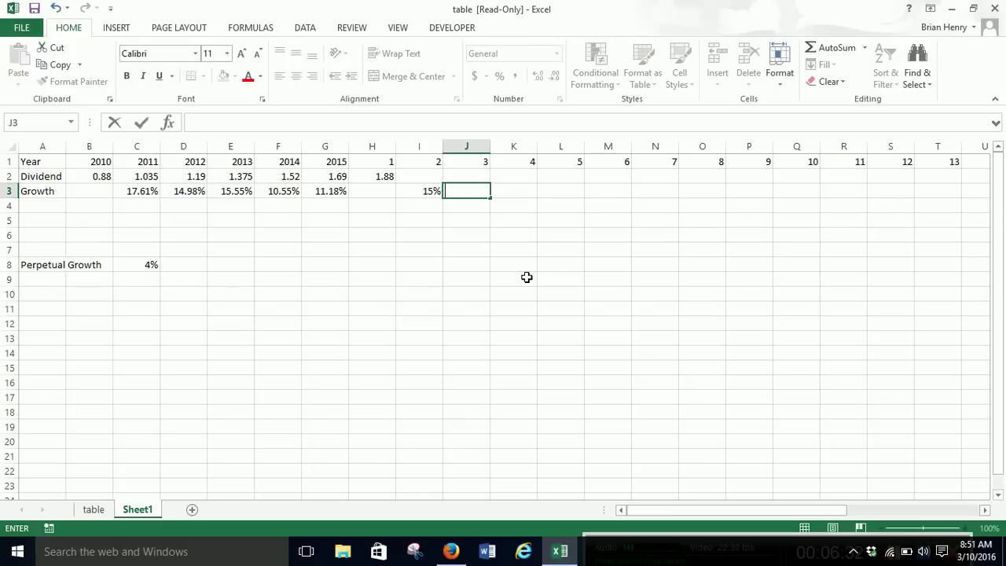
{"action": "key", "text": "Escape"}
{"action": "key", "text": "Down"}
{"action": "key", "text": "Left"}
{"action": "key", "text": "Down"}
{"action": "key", "text": "Left"}
{"action": "key", "text": "Left"}
{"action": "key", "text": "Down"}
{"action": "key", "text": "Left"}
{"action": "key", "text": "Down"}
{"action": "key", "text": "Left"}
{"action": "key", "text": "Down"}
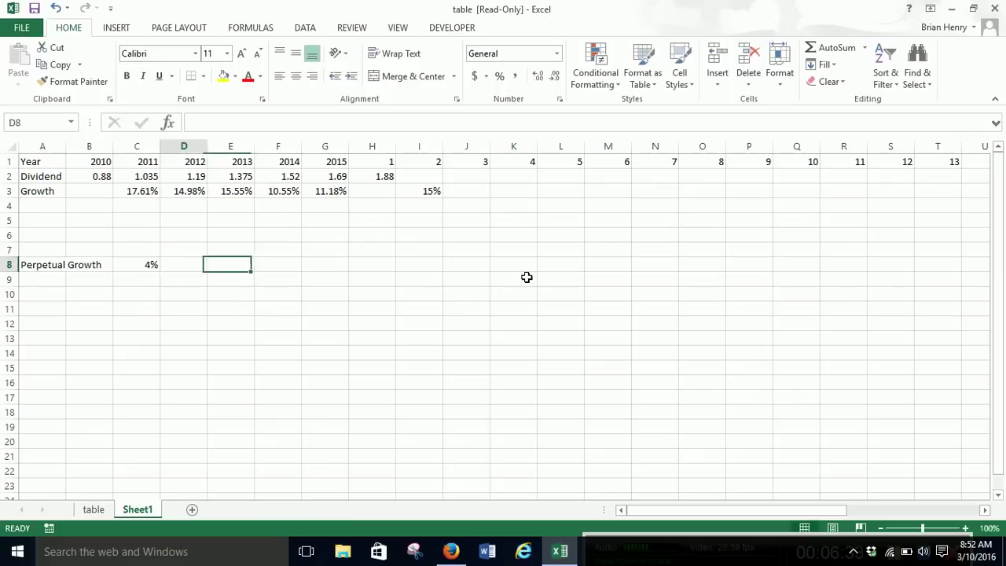
{"action": "key", "text": "Left"}
{"action": "key", "text": "Down"}
{"action": "key", "text": "Left"}
{"action": "key", "text": "Left"}
{"action": "key", "text": "Left"}
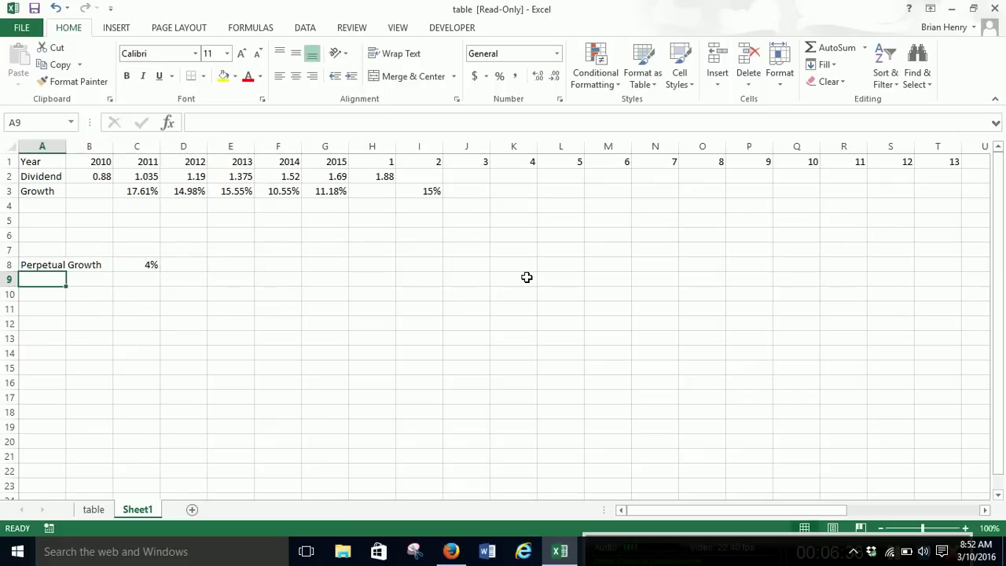
Label cell A9 'Growth Factor'.
{"action": "type", "text": "Growth fAc"}
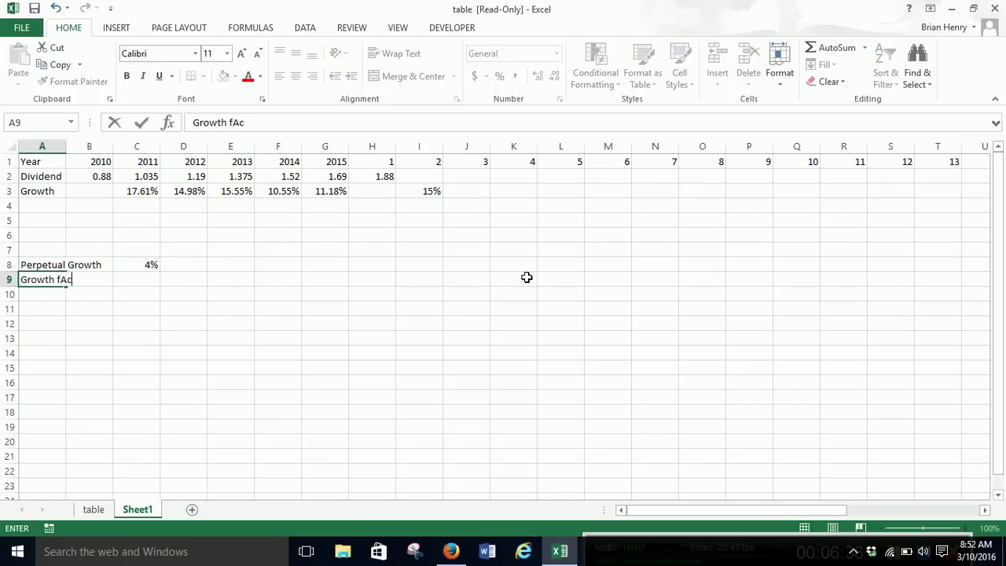
{"action": "key", "text": "BackSpace"}
{"action": "key", "text": "BackSpace"}
{"action": "type", "text": "ctor"}
{"action": "key", "text": "Tab"}
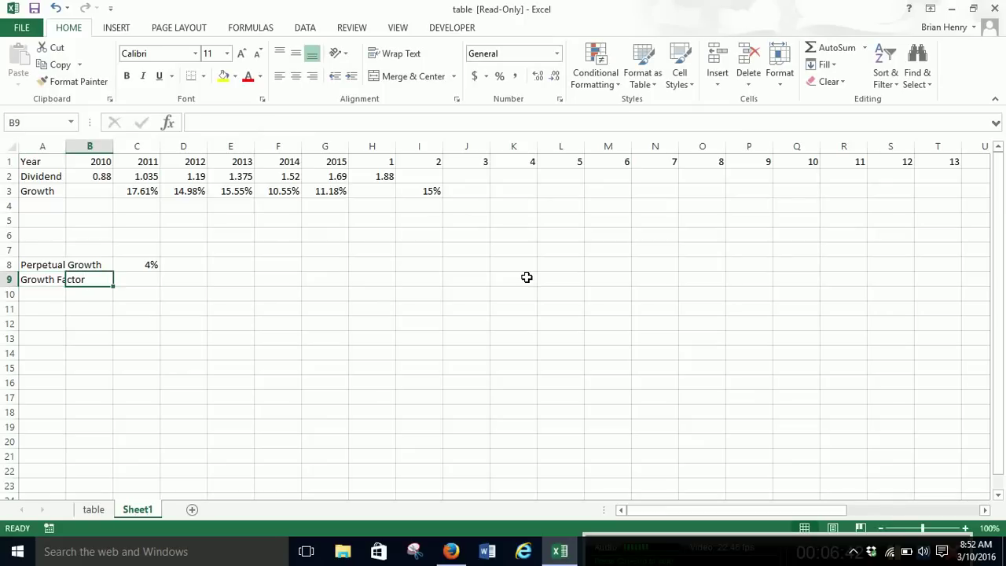
{"action": "key", "text": "Tab"}
Enter =(.15-C8)/23 in C9, giving a growth factor of 0.004783.
{"action": "type", "text": "="}
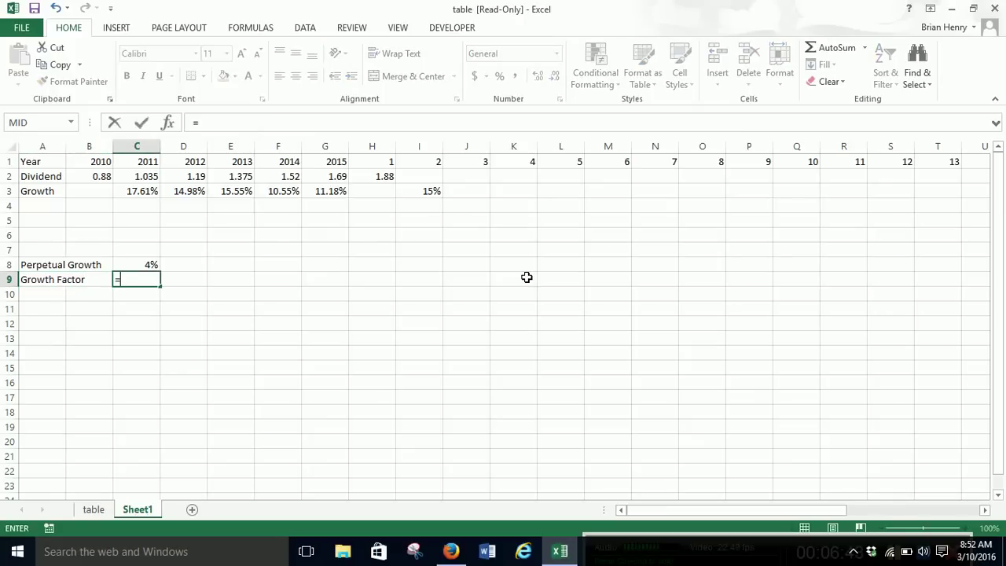
{"action": "type", "text": "(.15-"}
{"action": "key", "text": "Up"}
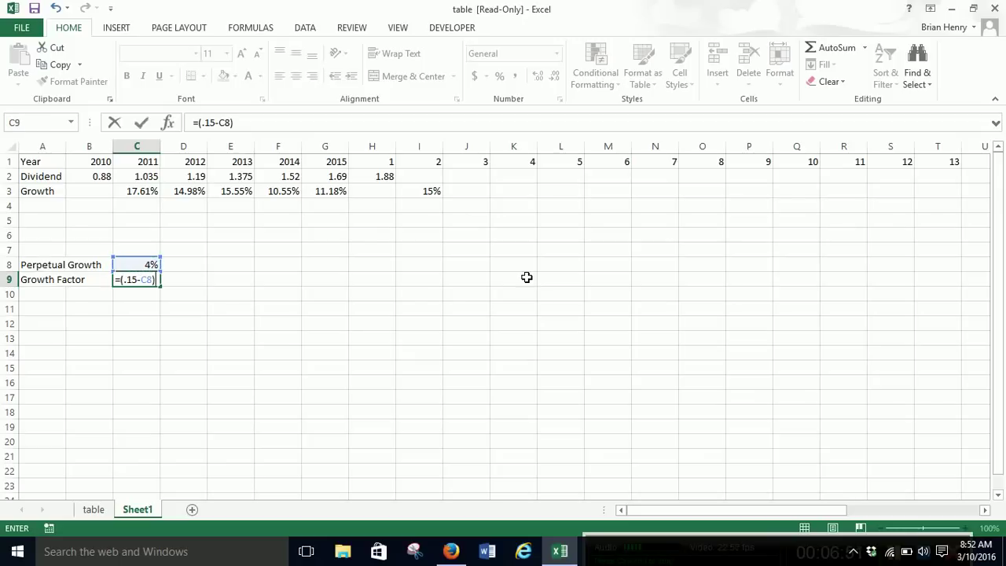
{"action": "type", "text": "/23"}
{"action": "key", "text": "Return"}
{"action": "key", "text": "Up"}
{"action": "key", "text": "Right"}
{"action": "key", "text": "Up"}
{"action": "key", "text": "Right"}
{"action": "key", "text": "Right"}
{"action": "key", "text": "Up"}
{"action": "key", "text": "Right"}
{"action": "key", "text": "Up"}
{"action": "key", "text": "Right"}
{"action": "key", "text": "Up"}
{"action": "key", "text": "Right"}
{"action": "key", "text": "Up"}
{"action": "key", "text": "Right"}
{"action": "key", "text": "Up"}
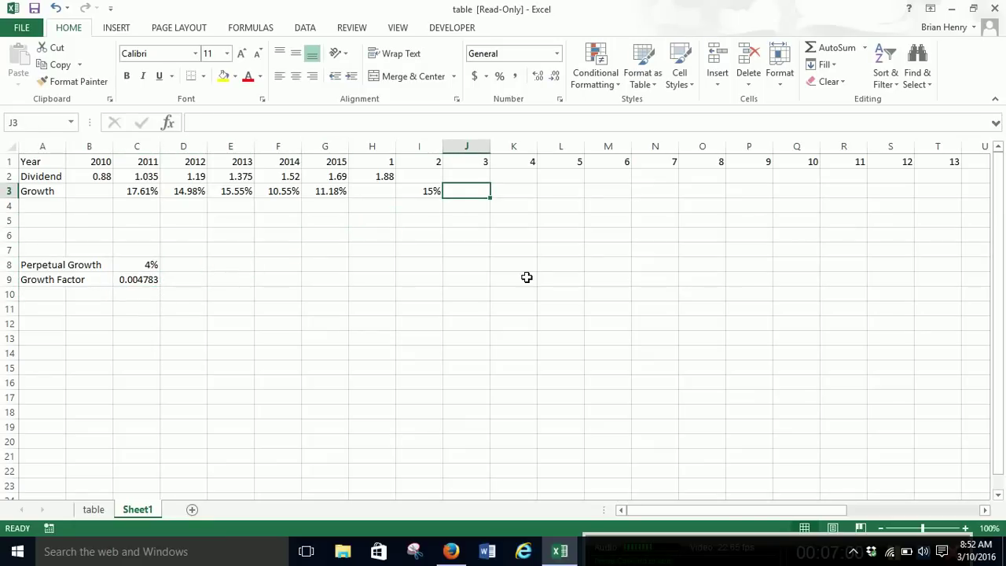
Enter =I3-$C$9 in J3 and show two extra decimals on I3:J3.
{"action": "type", "text": "="}
{"action": "key", "text": "Left"}
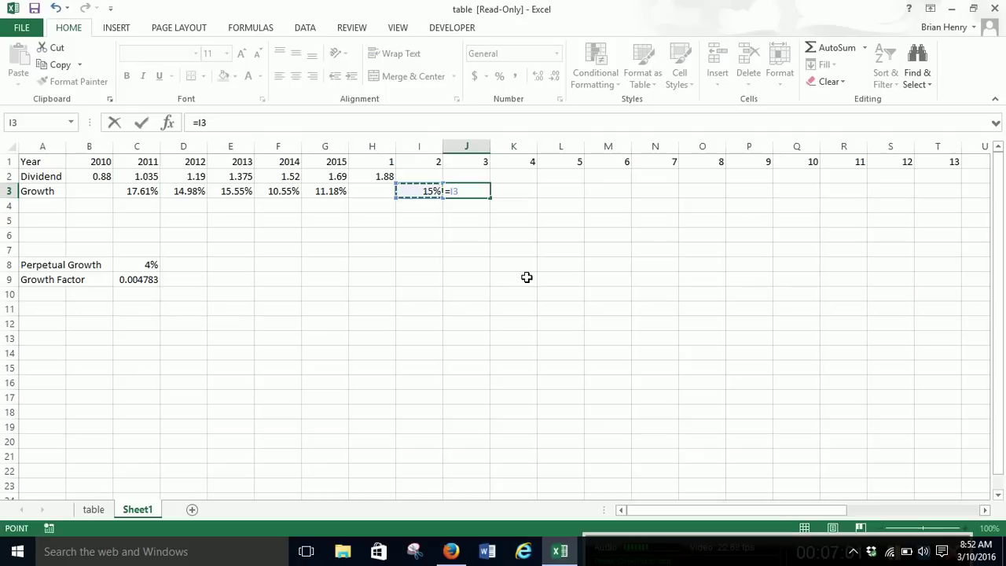
{"action": "type", "text": "-"}
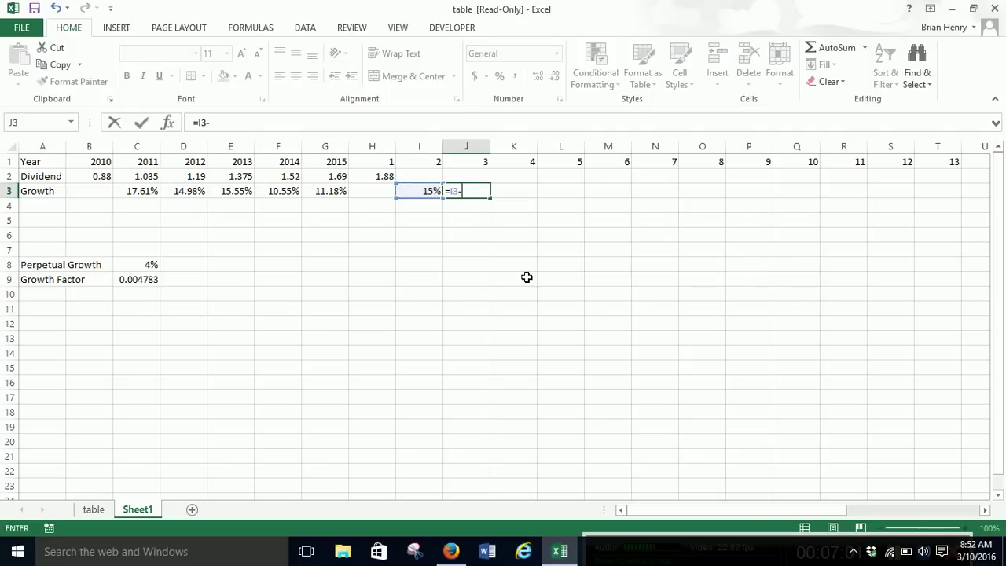
{"action": "left_click", "coordinate": [136, 280]}
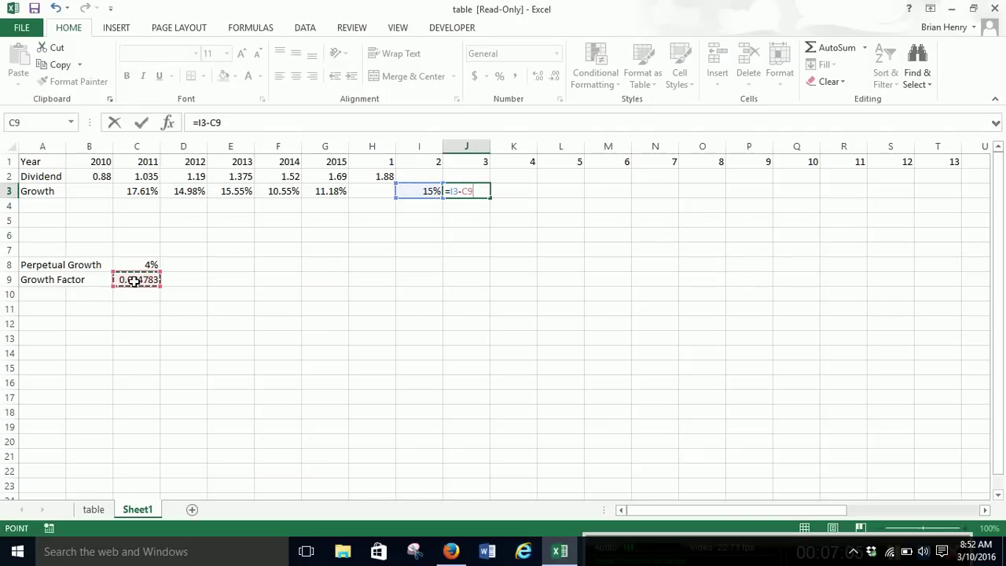
{"action": "key", "text": "Return"}
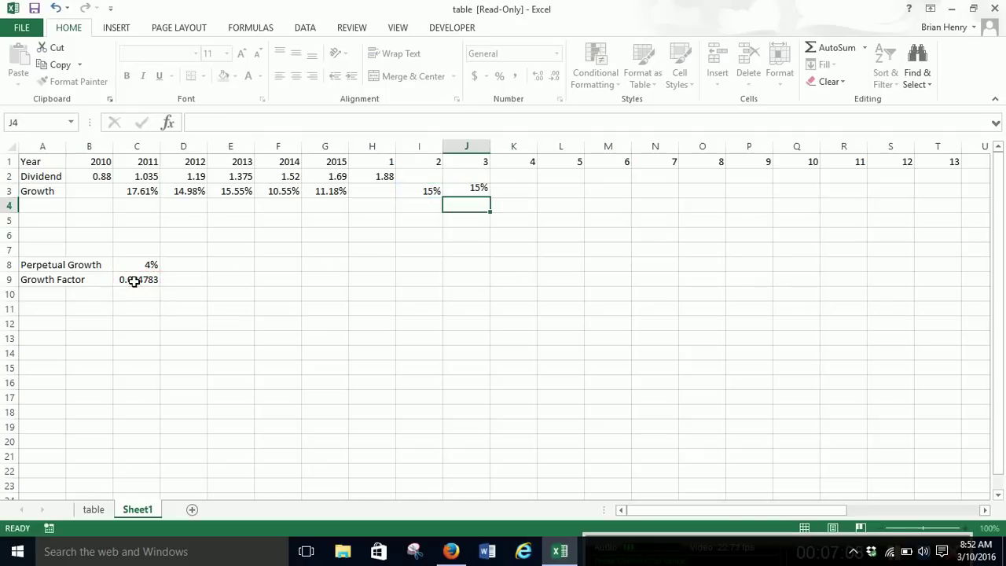
{"action": "key", "text": "Up"}
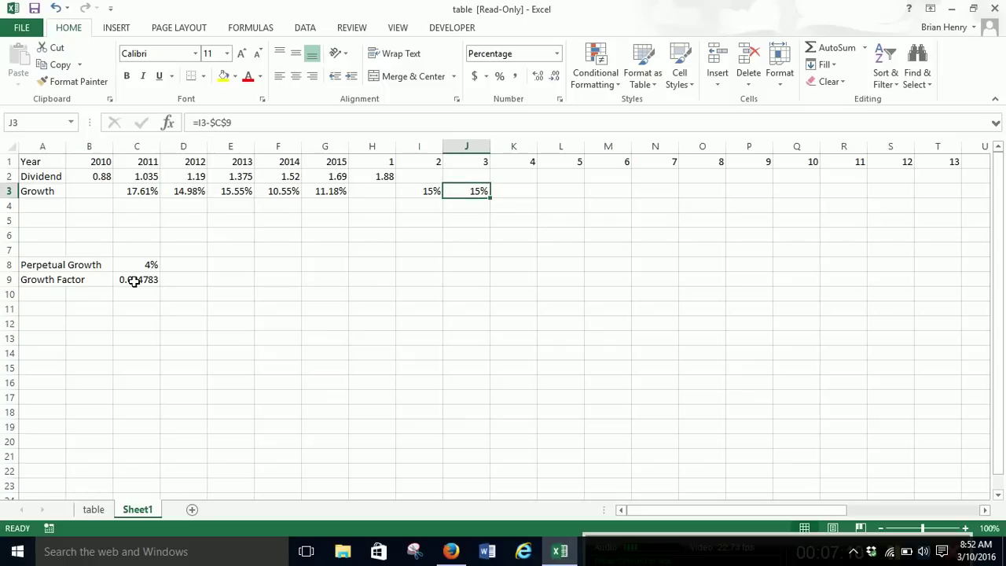
{"action": "key", "text": "shift+Left"}
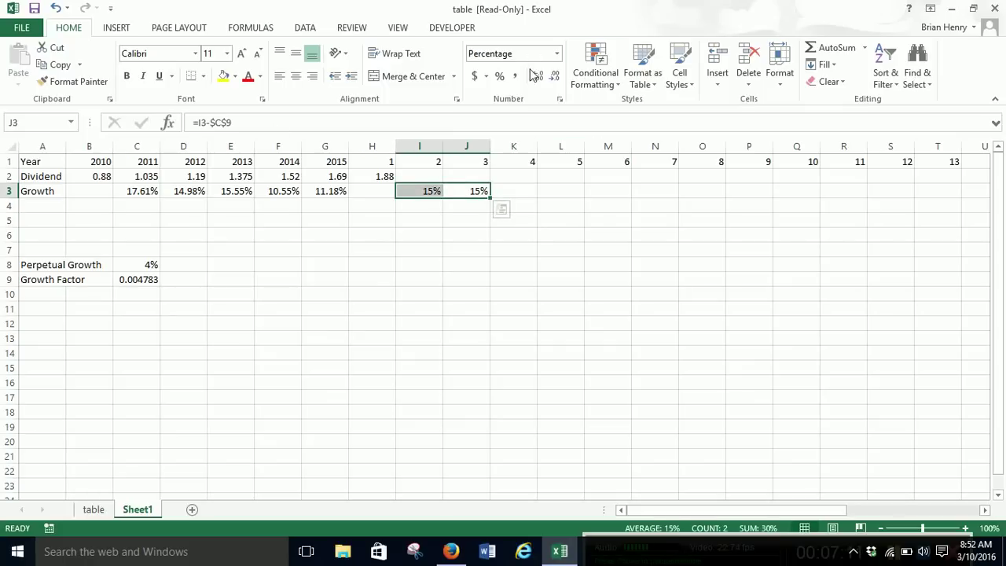
{"action": "left_click", "coordinate": [534, 75]}
{"action": "left_click", "coordinate": [535, 76]}
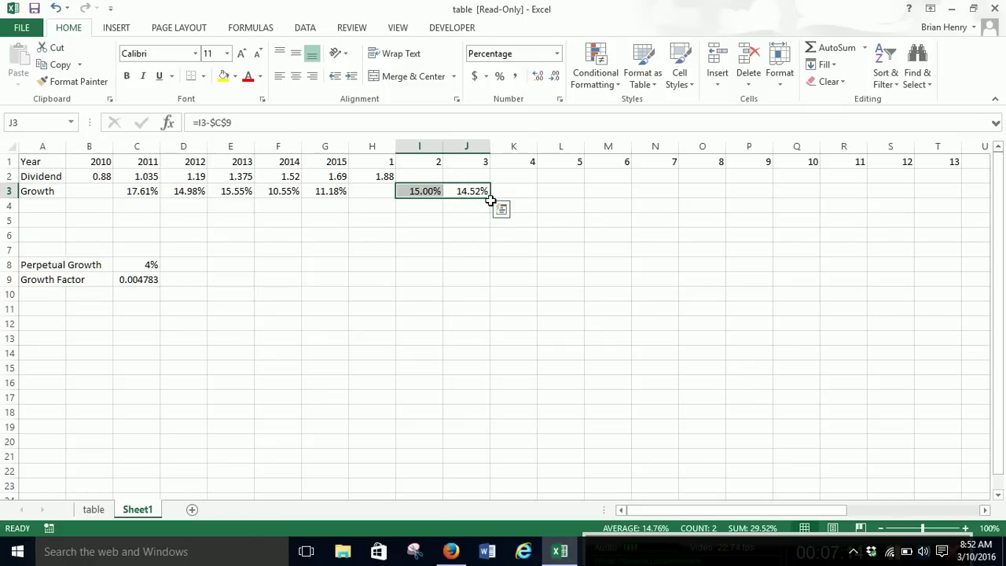
Fill J3's declining growth formula across row 3 to year 25, ending at 4.00%.
{"action": "left_click_drag", "start_coordinate": [490, 199], "coordinate": [907, 207]}
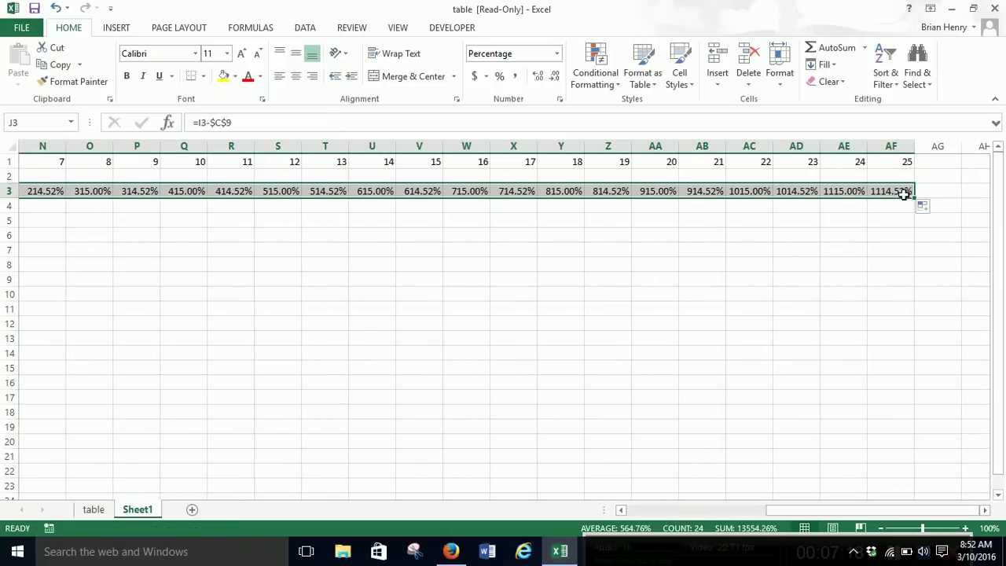
{"action": "left_click", "coordinate": [643, 511]}
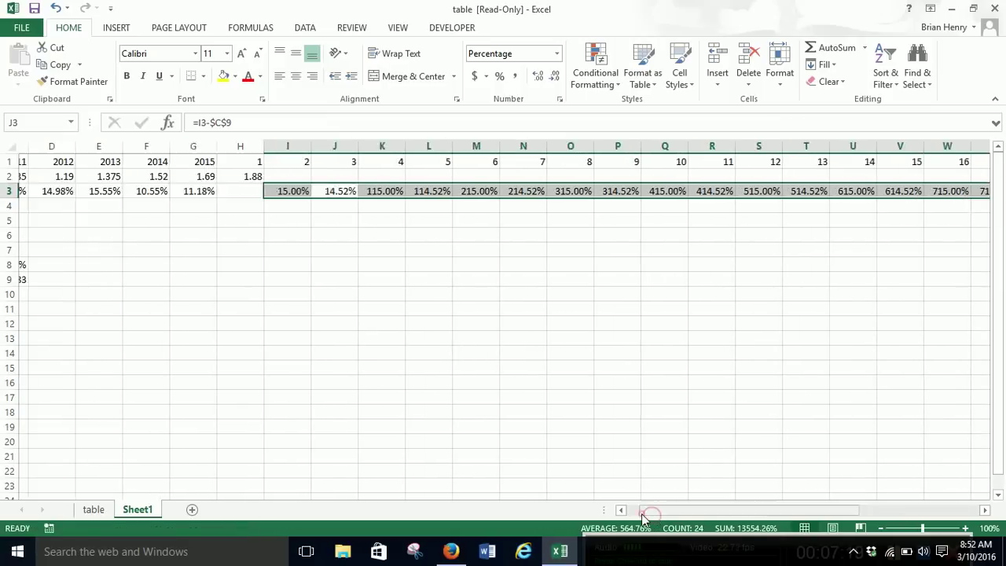
{"action": "left_click_drag", "start_coordinate": [643, 515], "coordinate": [628, 512]}
{"action": "left_click_drag", "start_coordinate": [463, 189], "coordinate": [464, 191]}
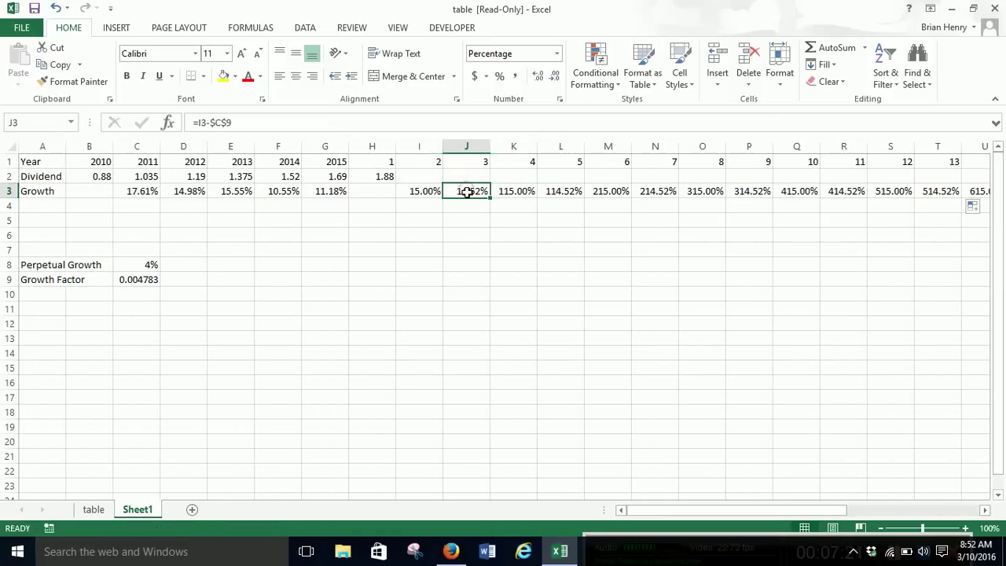
{"action": "left_click", "coordinate": [515, 193]}
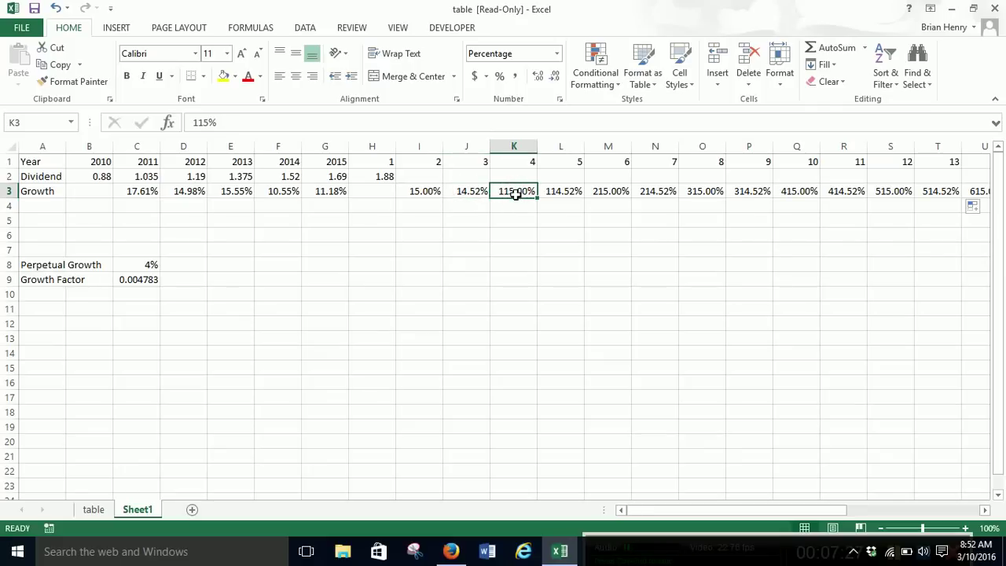
{"action": "key", "text": "Left"}
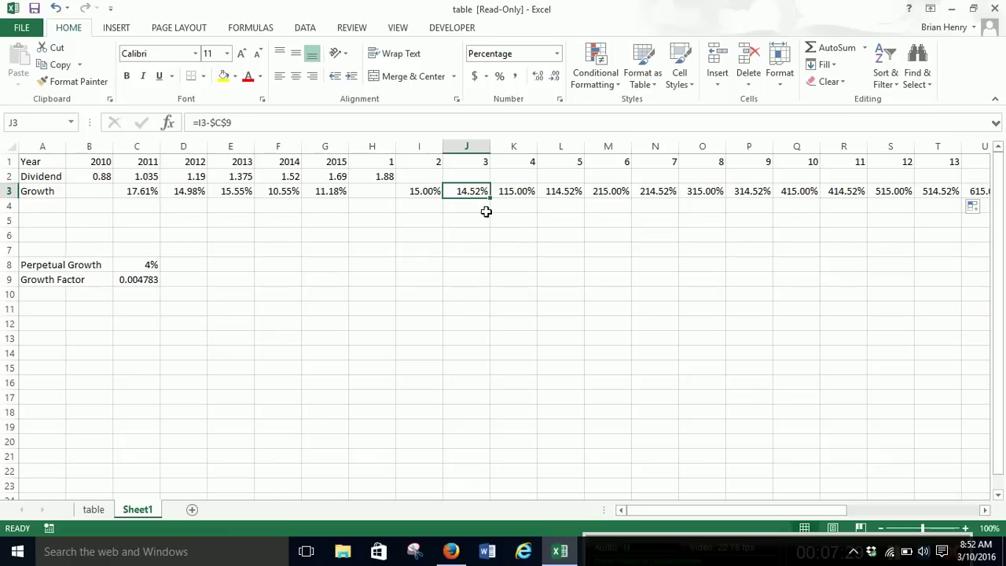
{"action": "left_click_drag", "start_coordinate": [488, 197], "coordinate": [558, 264]}
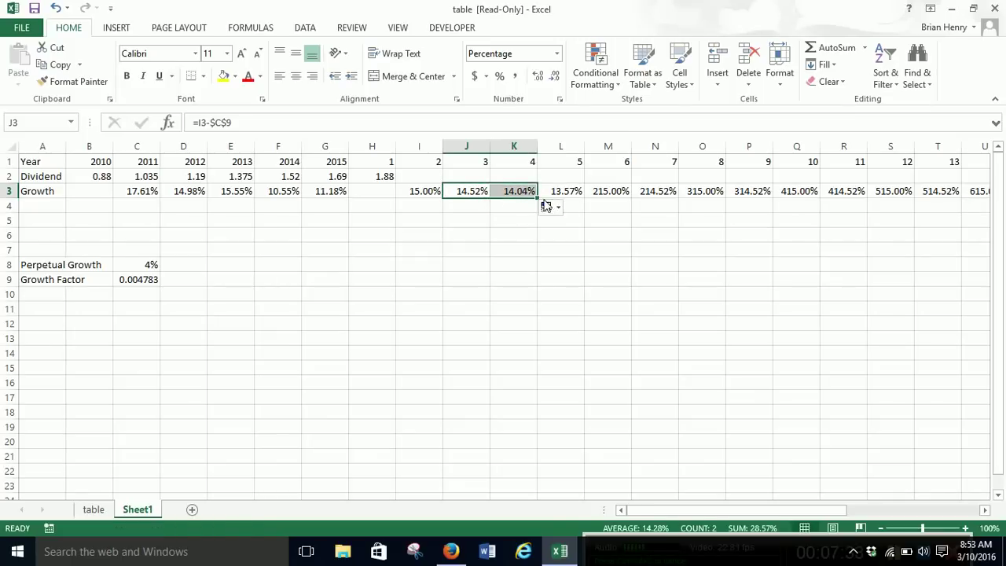
{"action": "left_click_drag", "start_coordinate": [539, 197], "coordinate": [895, 189]}
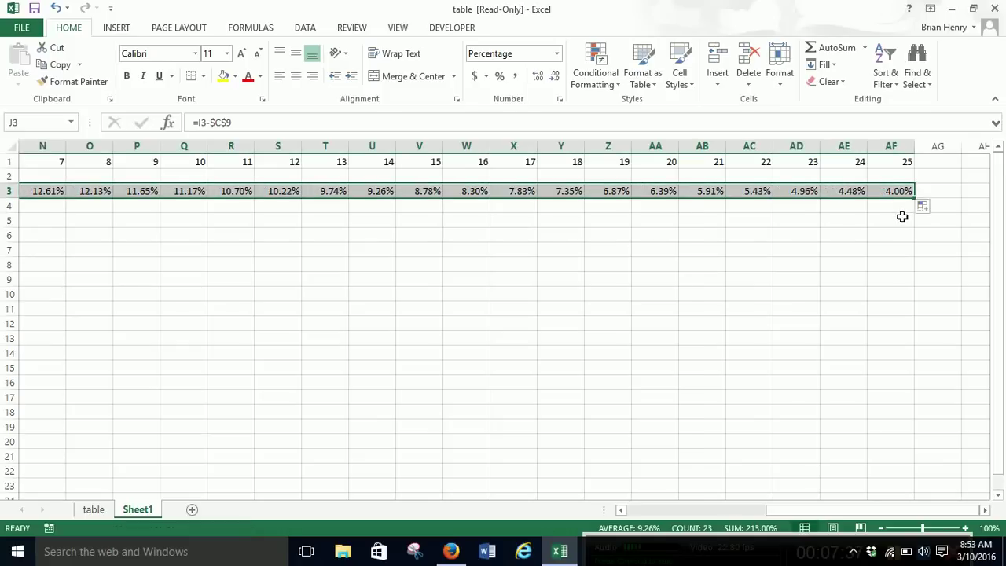
{"action": "left_click", "coordinate": [896, 191]}
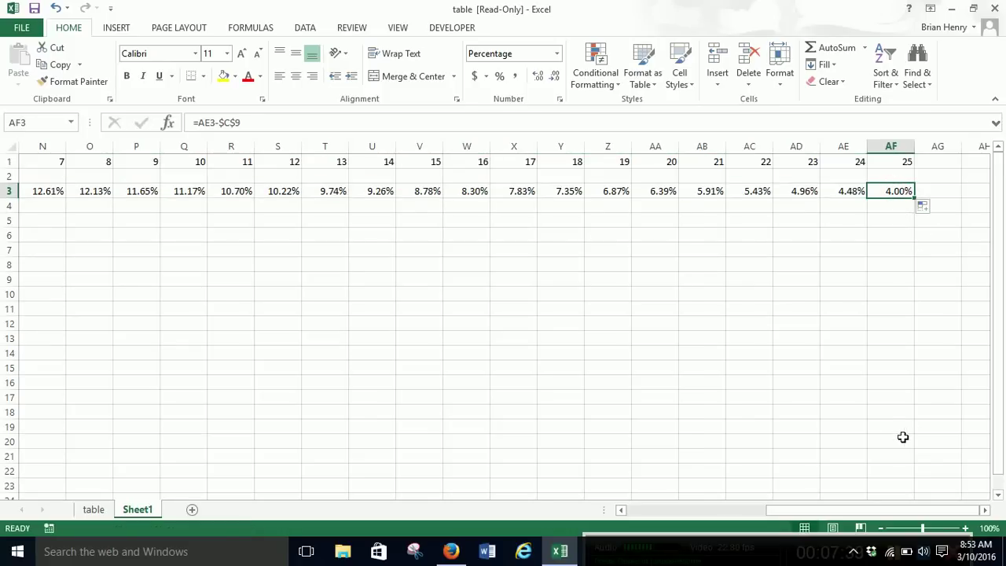
{"action": "left_click", "coordinate": [641, 511]}
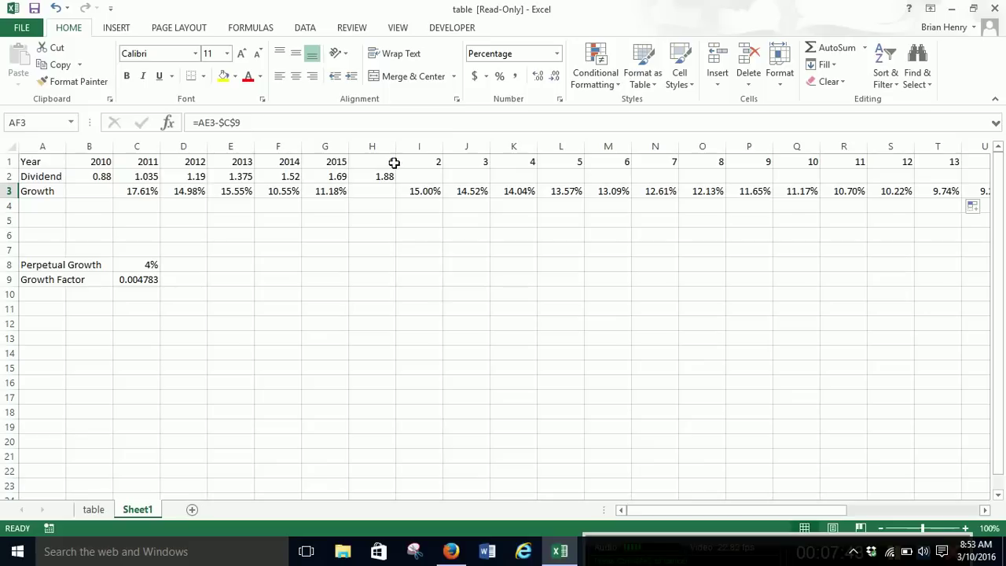
Enter =H2*(1+I3) in I2 for the projected year-2 dividend.
{"action": "left_click", "coordinate": [419, 175]}
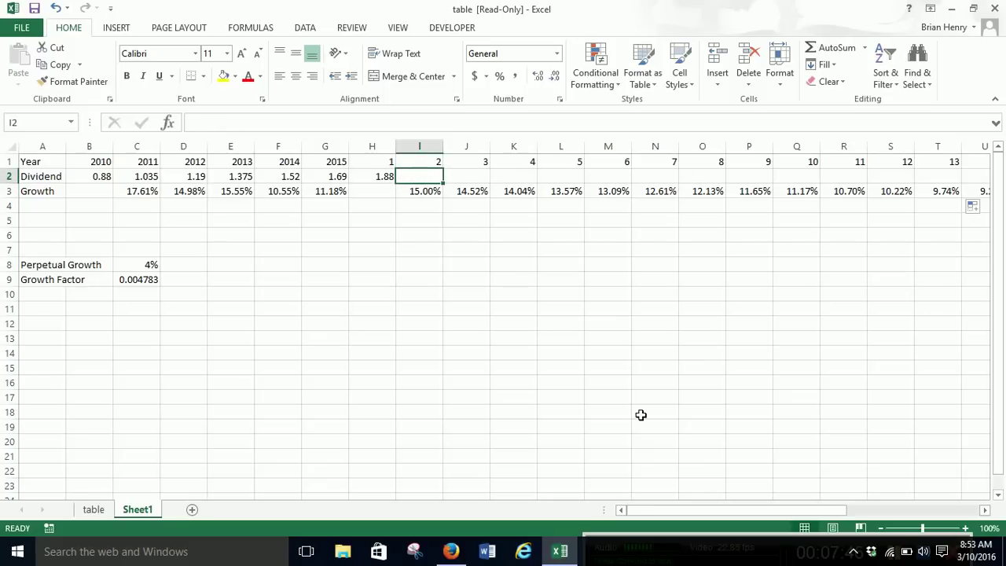
{"action": "type", "text": "="}
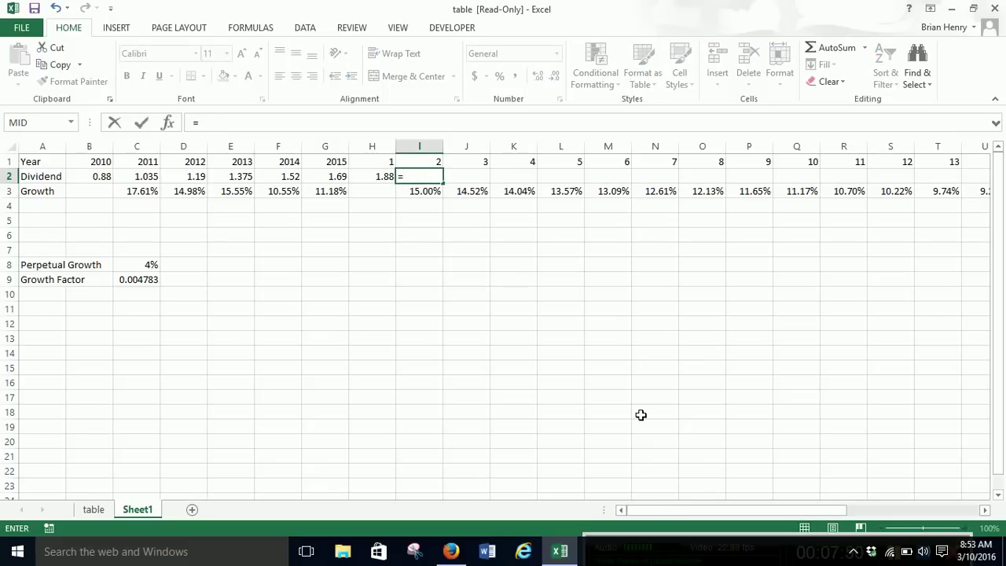
{"action": "key", "text": "Left"}
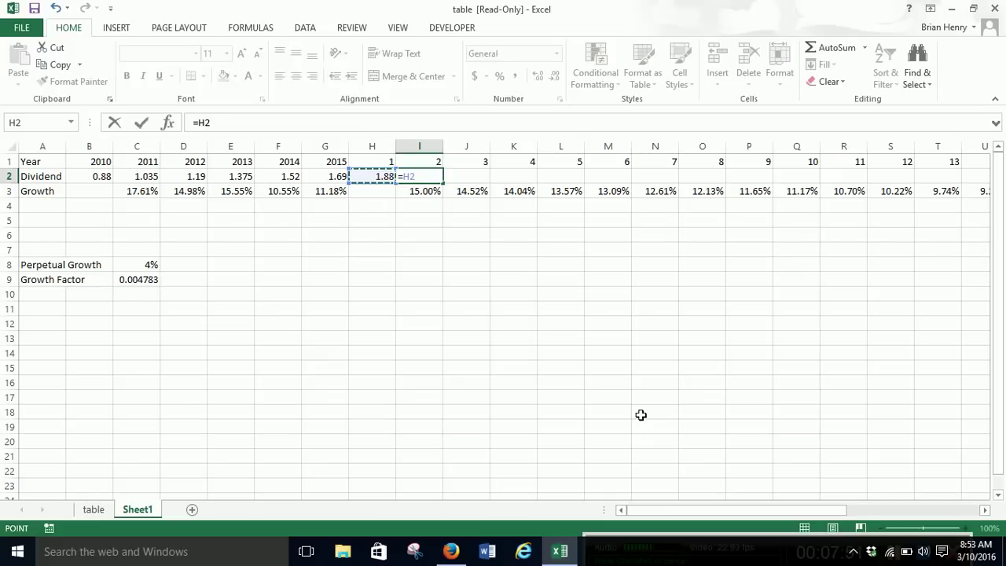
{"action": "type", "text": "*(1"}
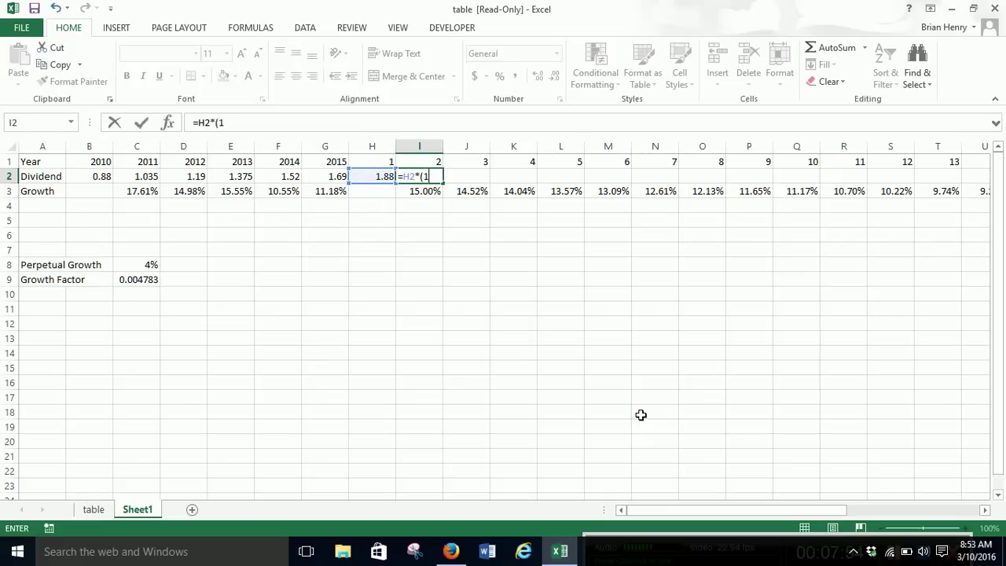
{"action": "type", "text": "+"}
{"action": "key", "text": "Down"}
{"action": "type", "text": ")"}
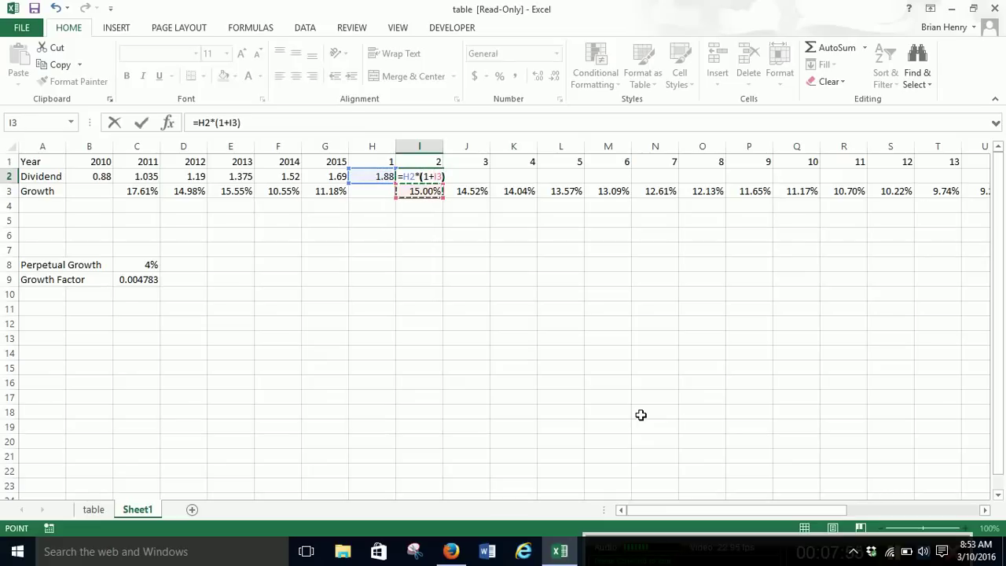
{"action": "key", "text": "Return"}
Fill the dividend formula across row 2 through year 25 in AF2 with Ctrl+R.
{"action": "key", "text": "Up"}
{"action": "key", "text": "Up"}
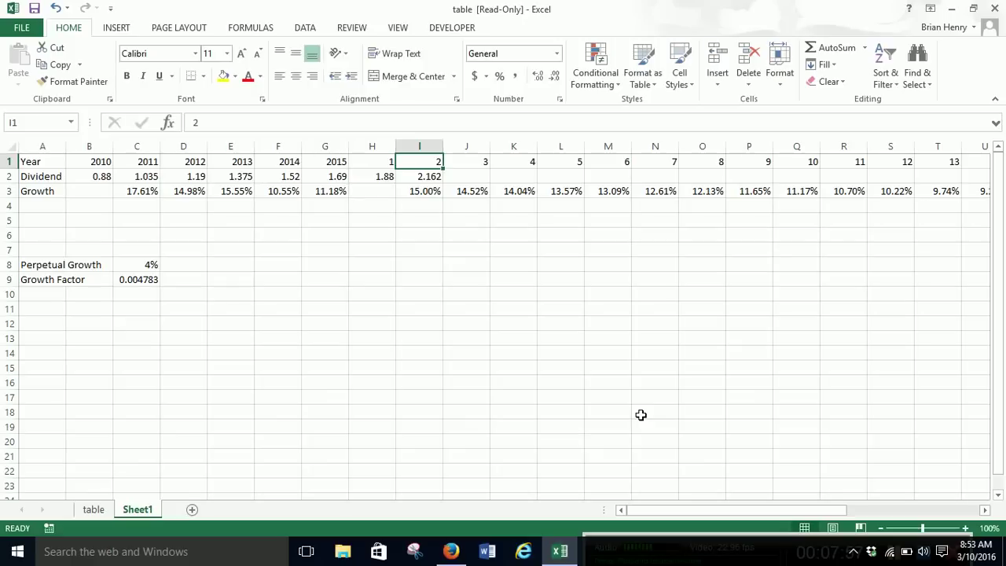
{"action": "key", "text": "ctrl+Right"}
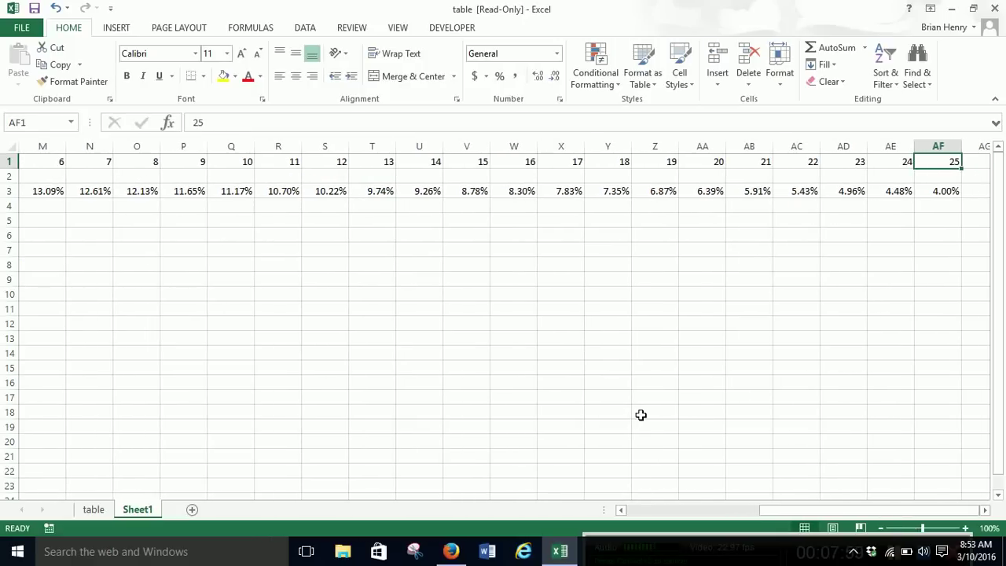
{"action": "key", "text": "Down"}
{"action": "key", "text": "ctrl+shift+Left"}
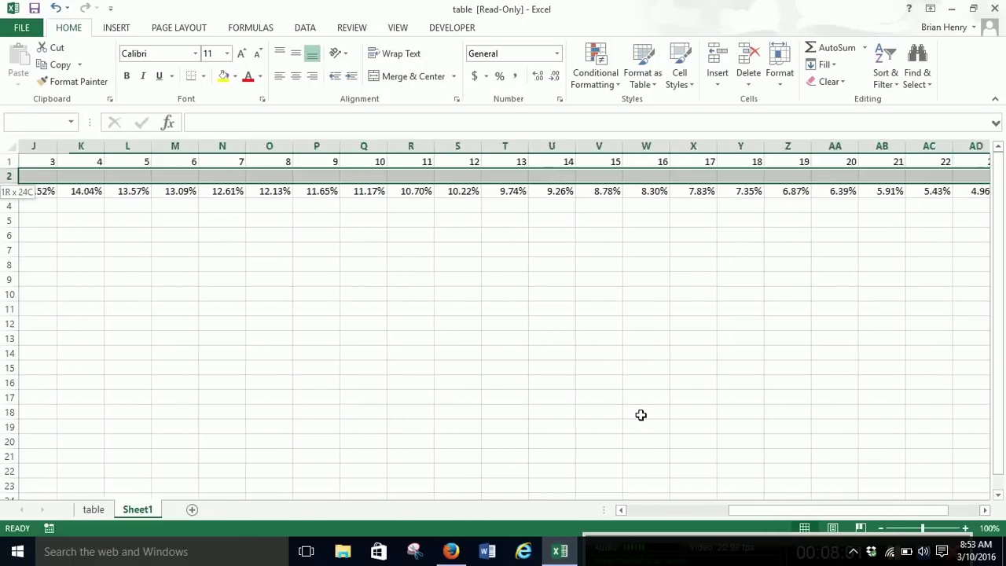
{"action": "key", "text": "ctrl+r"}
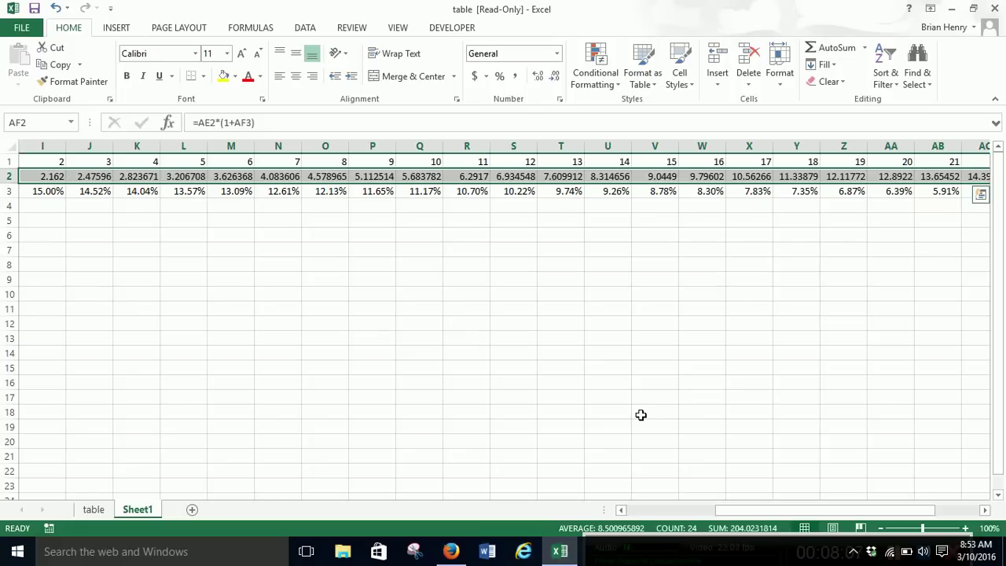
Check the year-25 dividend of 16.41833 and 4.00% growth in column AF.
{"action": "key", "text": "Right"}
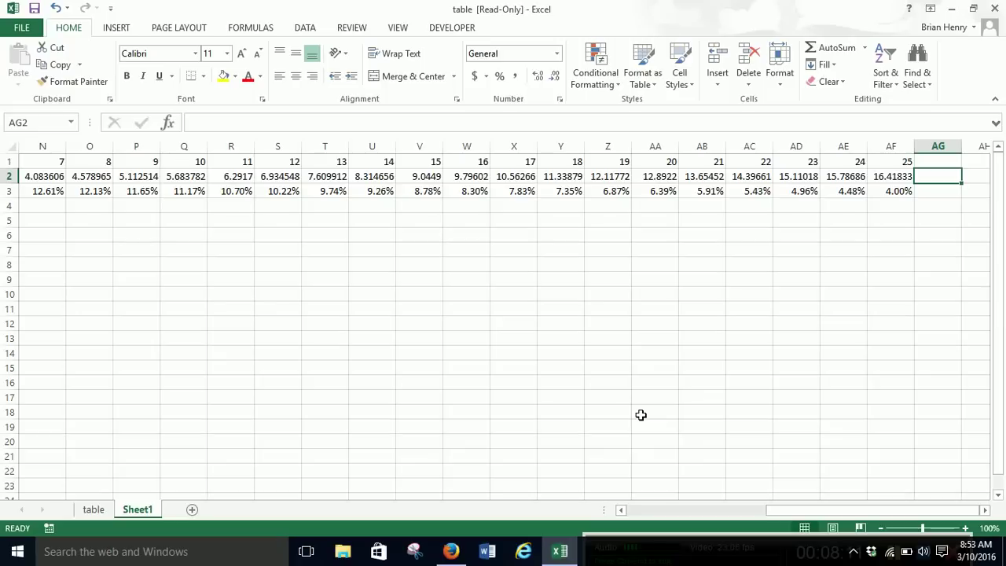
{"action": "key", "text": "Left"}
{"action": "key", "text": "Down"}
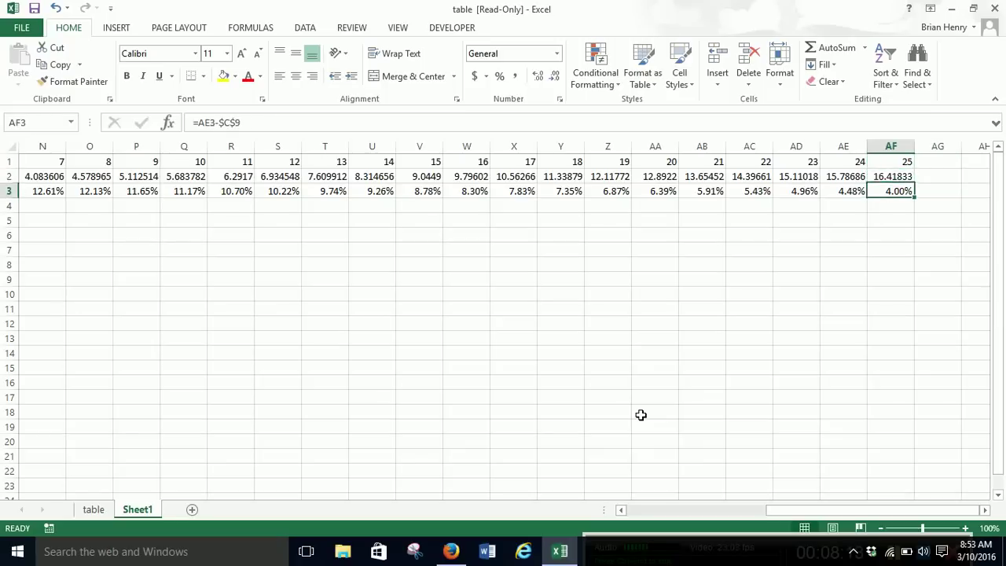
{"action": "key", "text": "Up"}
{"action": "key", "text": "Up"}
{"action": "key", "text": "Down"}
{"action": "key", "text": "Down"}
{"action": "key", "text": "Up"}
{"action": "key", "text": "Up"}
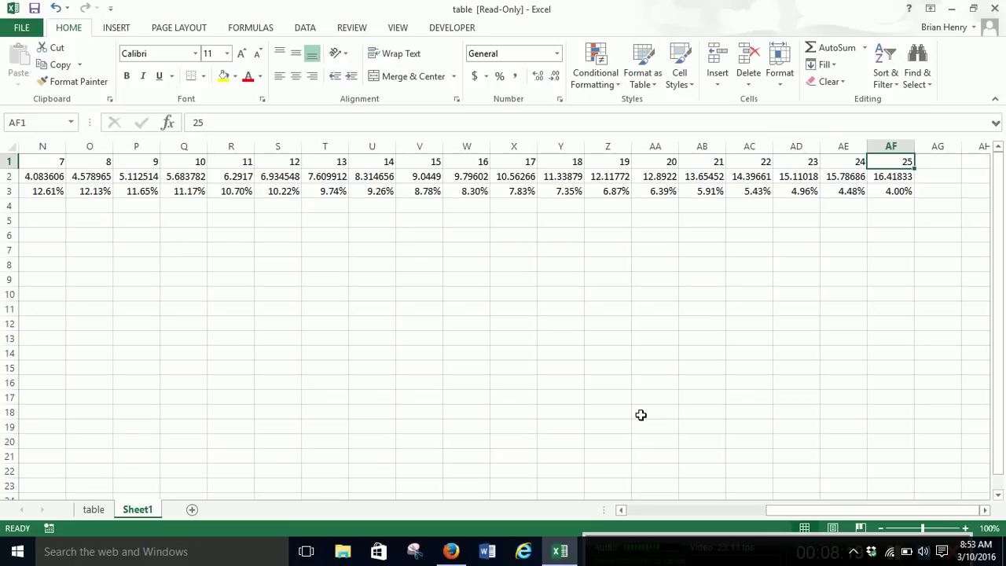
{"action": "key", "text": "Down"}
{"action": "key", "text": "Down"}
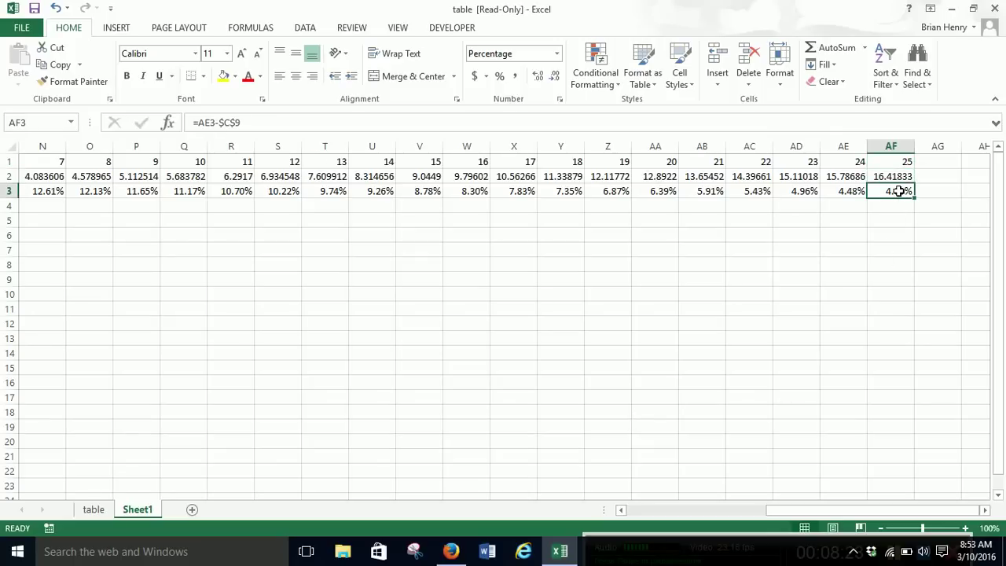
{"action": "left_click", "coordinate": [841, 223]}
Type the DGM label into AE5, discarding the unfinished formula begun in AF5.
{"action": "type", "text": "DGM"}
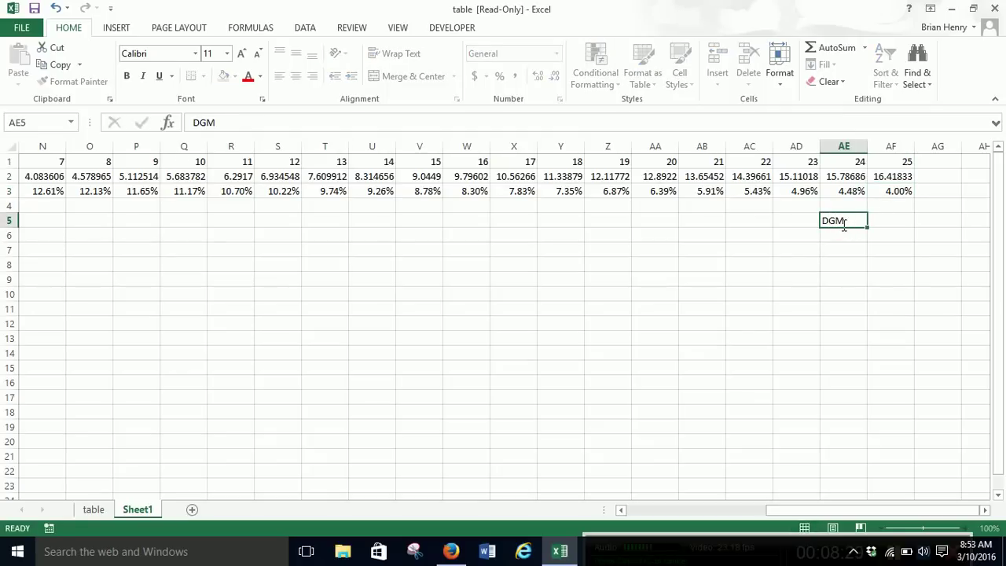
{"action": "key", "text": "Tab"}
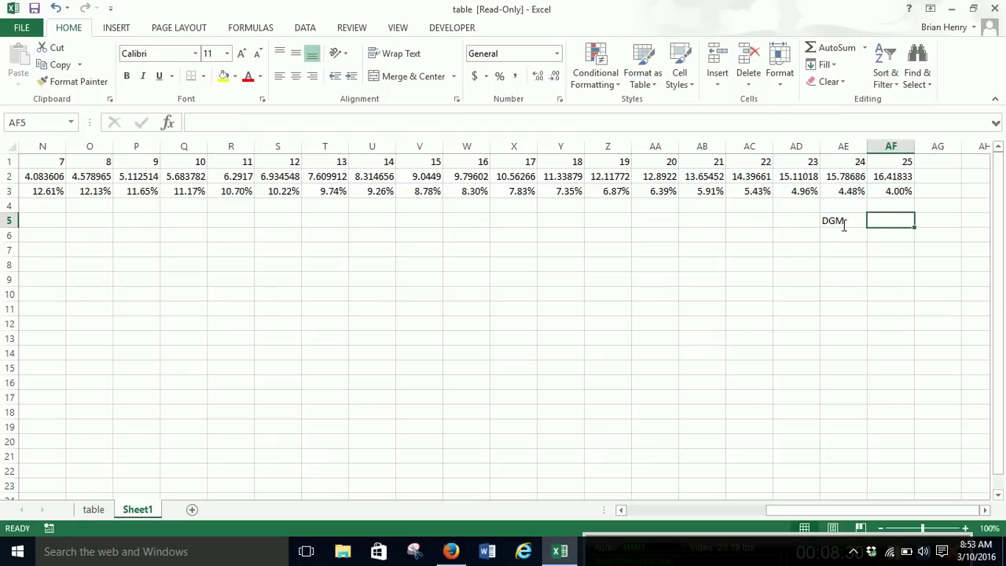
{"action": "type", "text": "="}
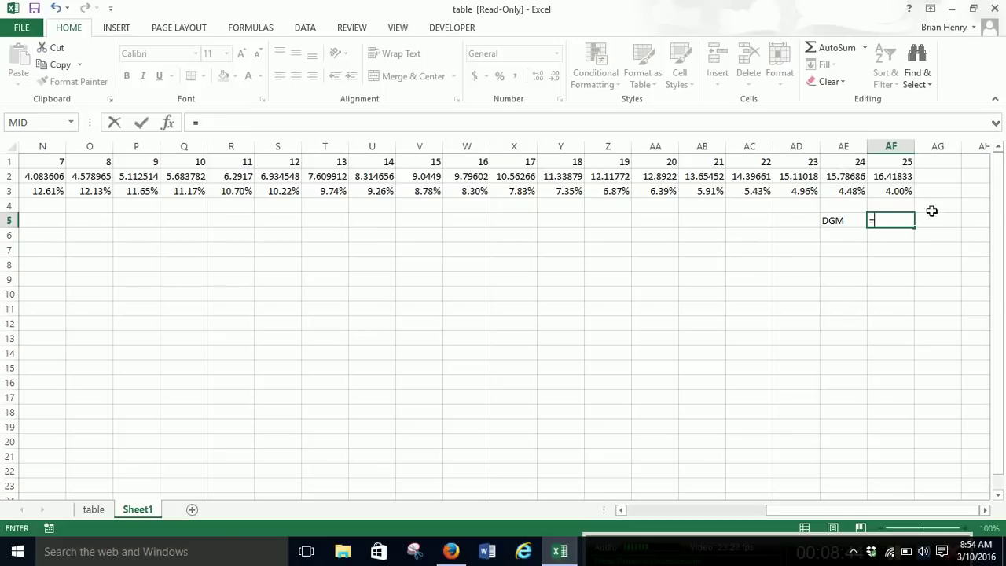
{"action": "left_click", "coordinate": [898, 175]}
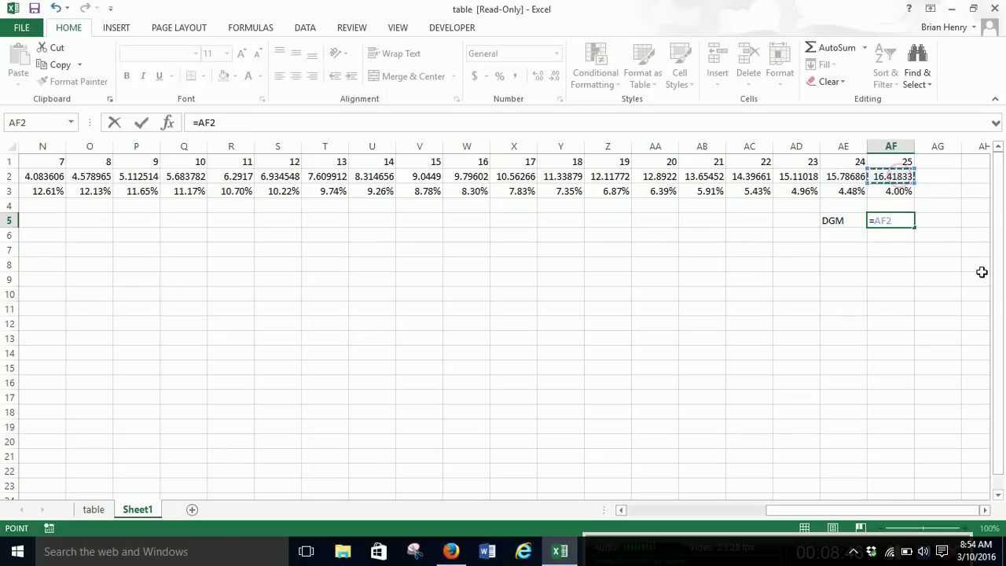
{"action": "type", "text": "/("}
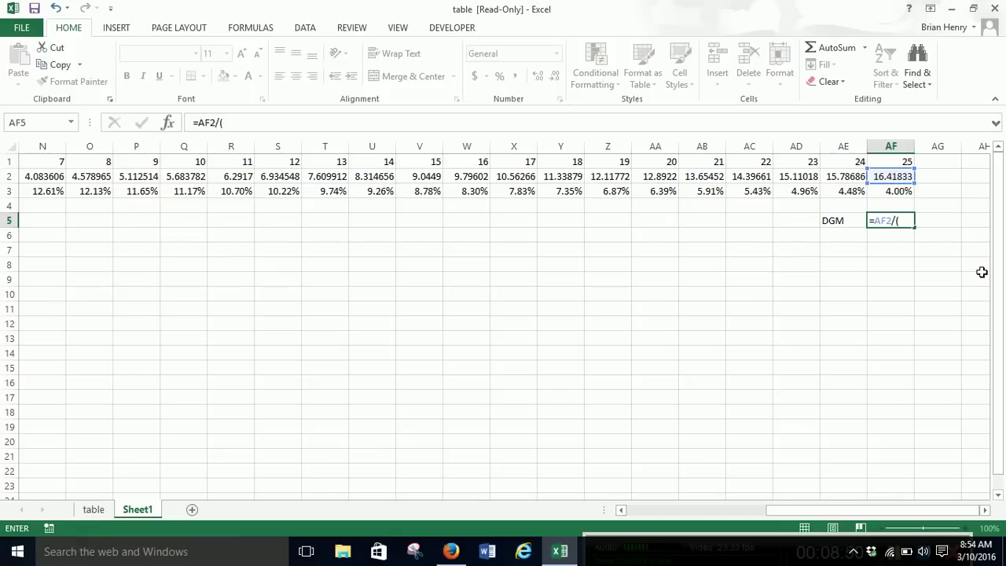
{"action": "key", "text": "Escape"}
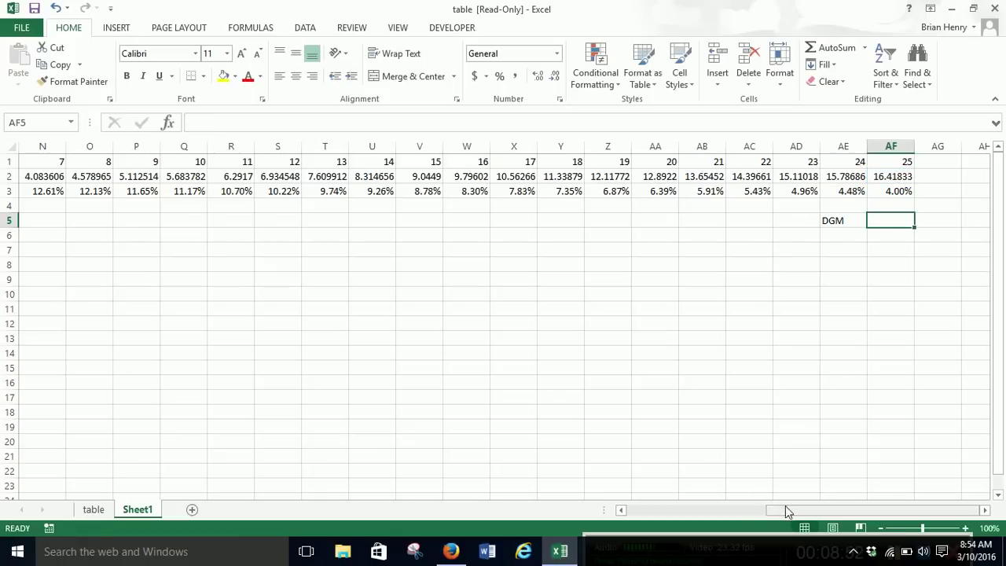
{"action": "left_click_drag", "start_coordinate": [784, 511], "coordinate": [586, 508]}
Label A10 'Discount Rate' and enter 12% beside it in C10.
{"action": "left_click", "coordinate": [56, 296]}
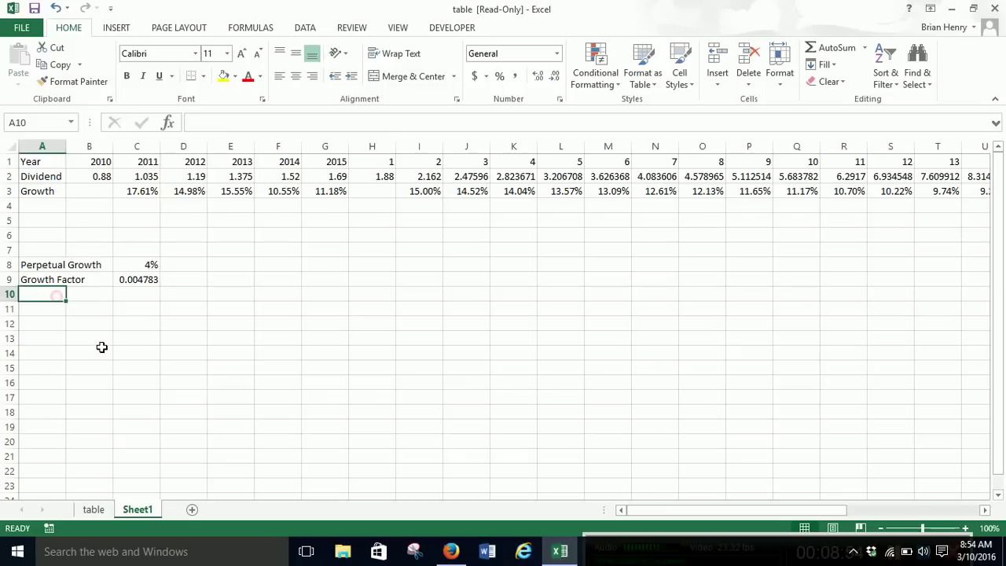
{"action": "type", "text": "Discount Rate"}
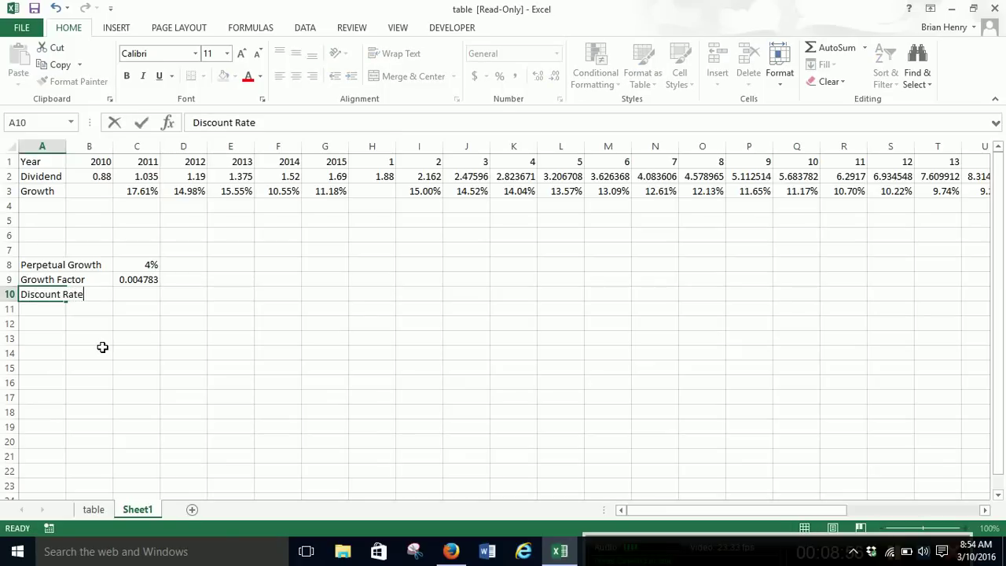
{"action": "key", "text": "Tab"}
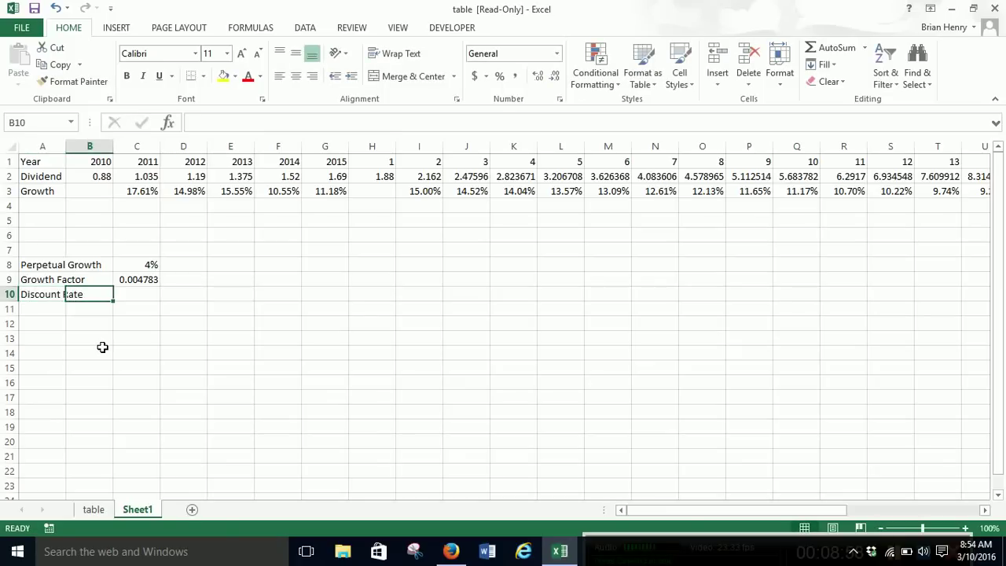
{"action": "key", "text": "Right"}
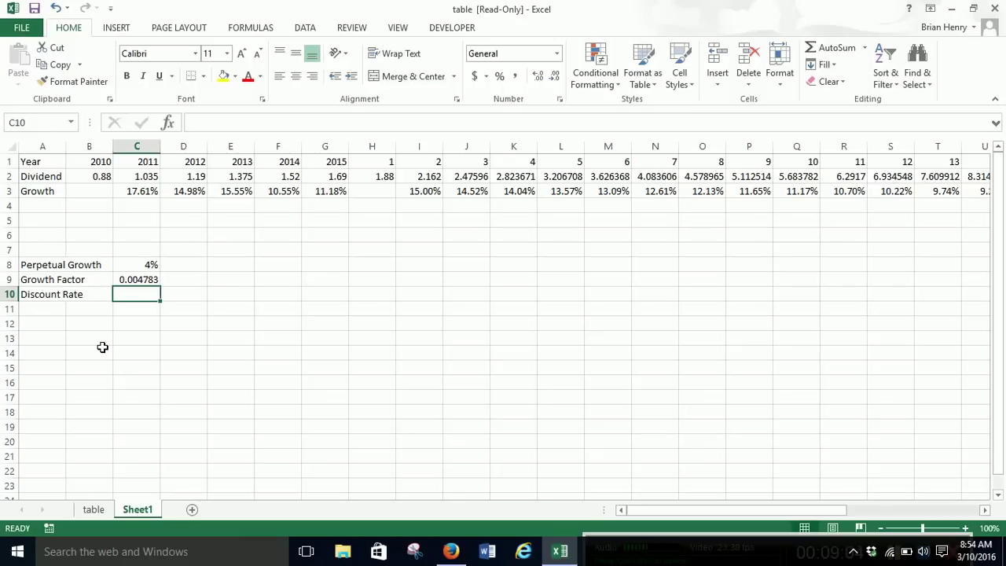
{"action": "type", "text": "12"}
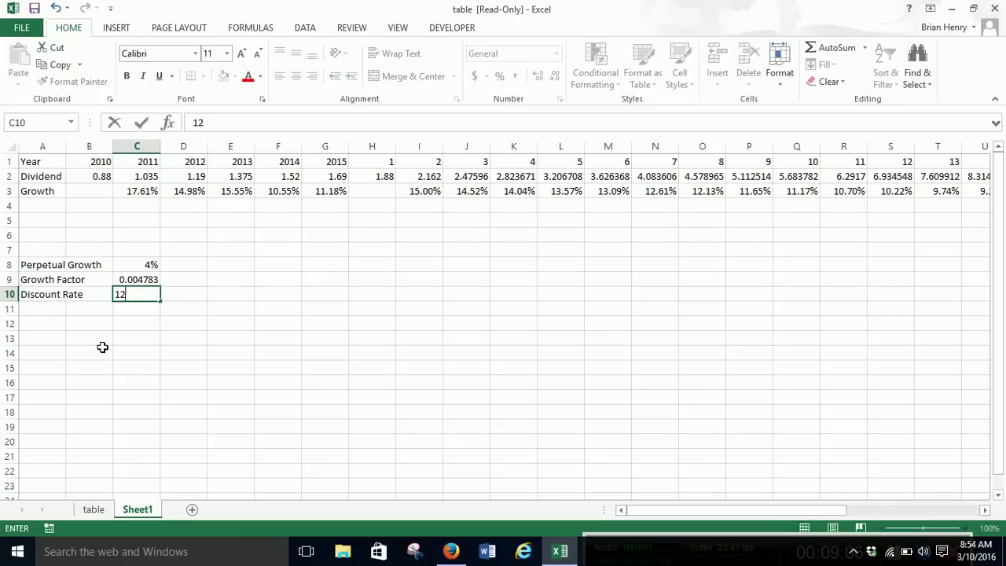
{"action": "type", "text": "%"}
{"action": "key", "text": "Return"}
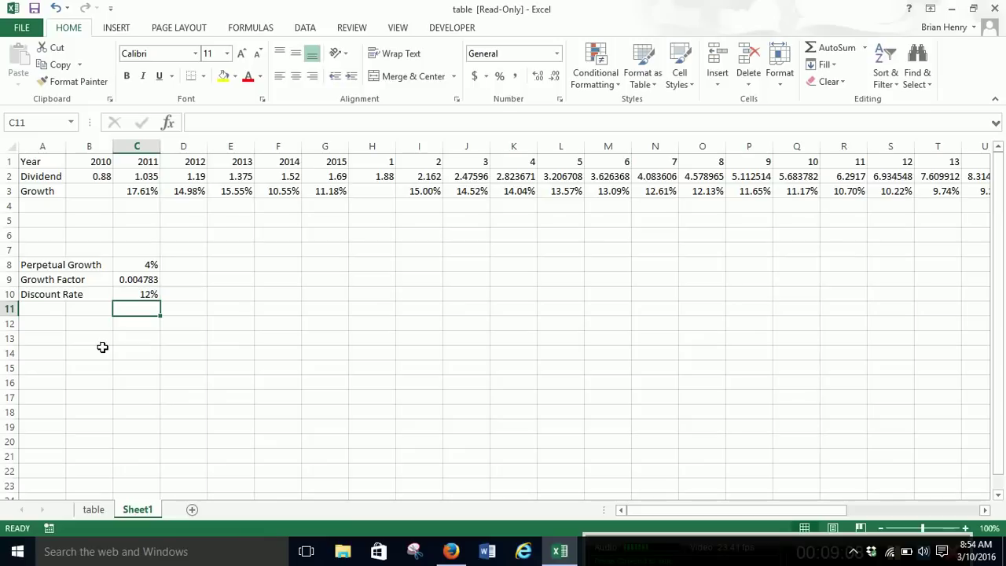
{"action": "key", "text": "Up"}
{"action": "key", "text": "Up"}
{"action": "key", "text": "Up"}
{"action": "key", "text": "Up"}
{"action": "key", "text": "Up"}
{"action": "key", "text": "Up"}
{"action": "key", "text": "Up"}
{"action": "key", "text": "Up"}
{"action": "key", "text": "Up"}
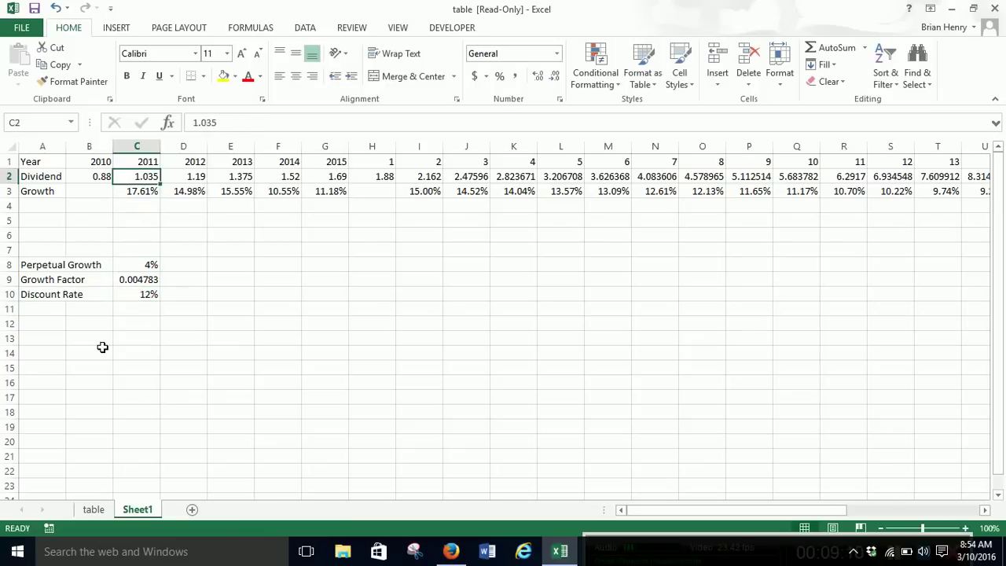
{"action": "key", "text": "Down"}
{"action": "key", "text": "ctrl+Right"}
{"action": "key", "text": "ctrl+Right"}
{"action": "key", "text": "ctrl+Right"}
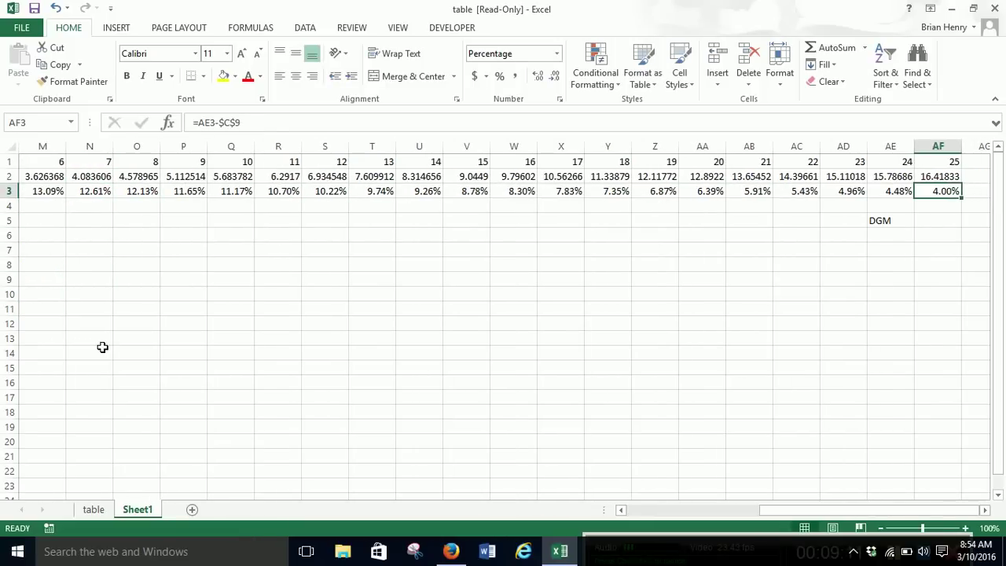
Enter =AF2/(C10-AF3) in AF5 for a DGM terminal value of 205.2291.
{"action": "key", "text": "Down"}
{"action": "key", "text": "Down"}
{"action": "type", "text": "="}
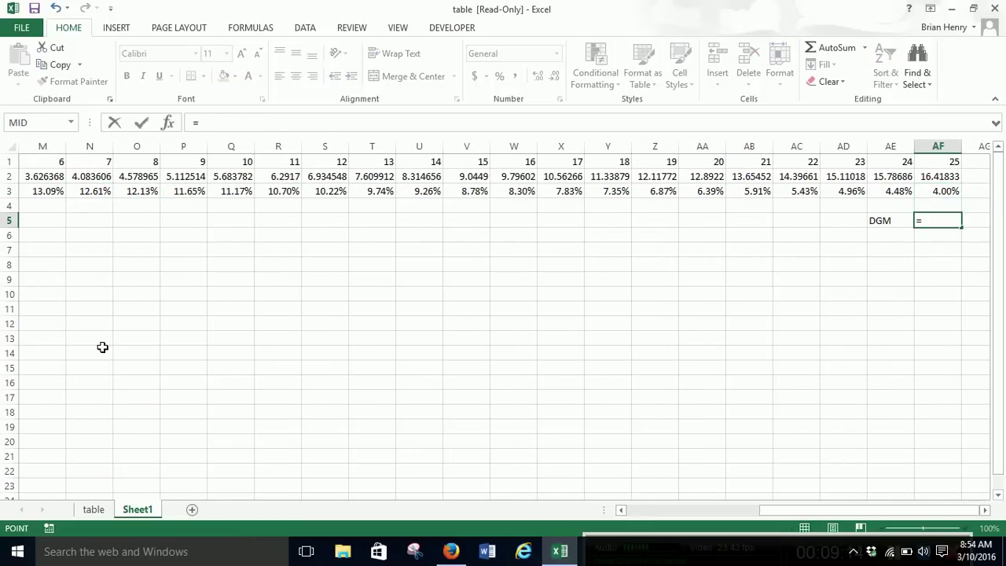
{"action": "key", "text": "Up"}
{"action": "key", "text": "Up"}
{"action": "key", "text": "Up"}
{"action": "type", "text": "/("}
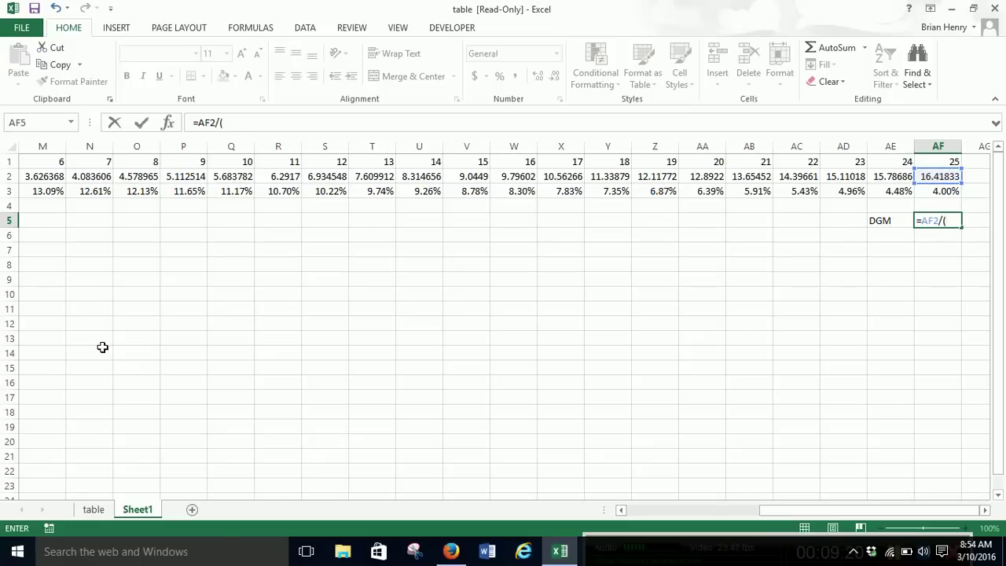
{"action": "type", "text": "c10-"}
{"action": "left_click", "coordinate": [937, 192]}
{"action": "key", "text": "Return"}
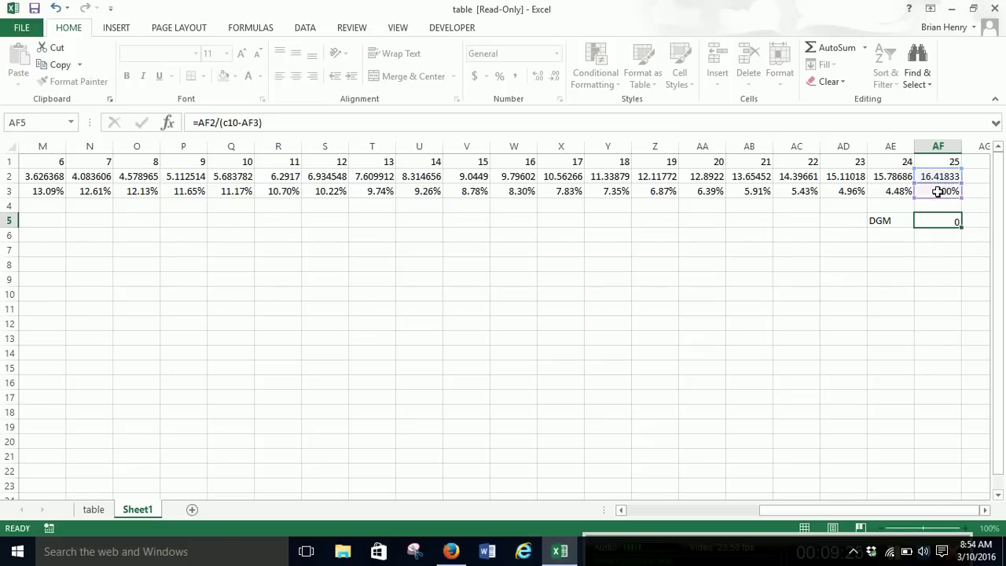
Label AG5 'Price 24' and return to the start of the sheet.
{"action": "key", "text": "Right"}
{"action": "key", "text": "Up"}
{"action": "key", "text": "Up"}
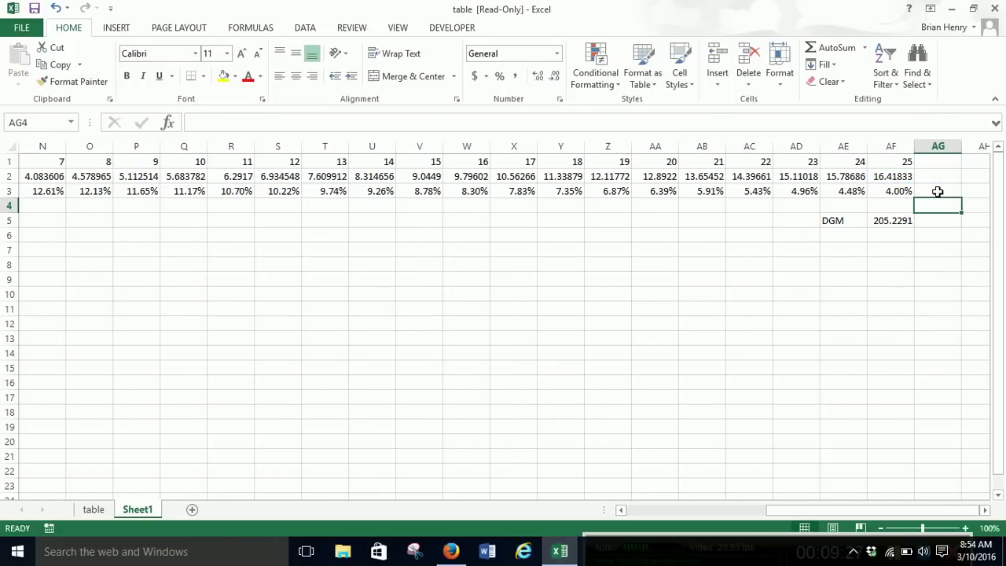
{"action": "key", "text": "Down"}
{"action": "type", "text": "Pri"}
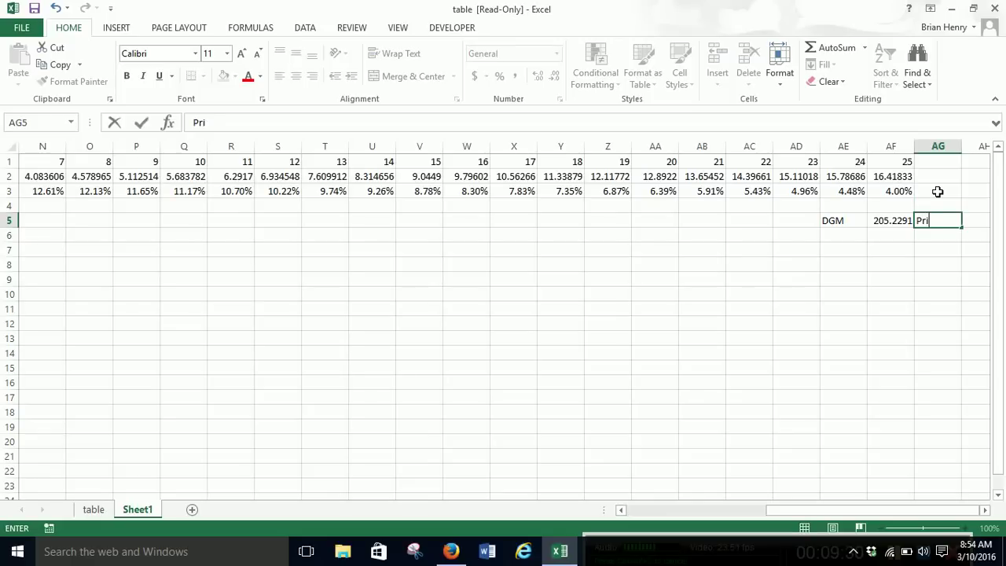
{"action": "type", "text": "ce 24"}
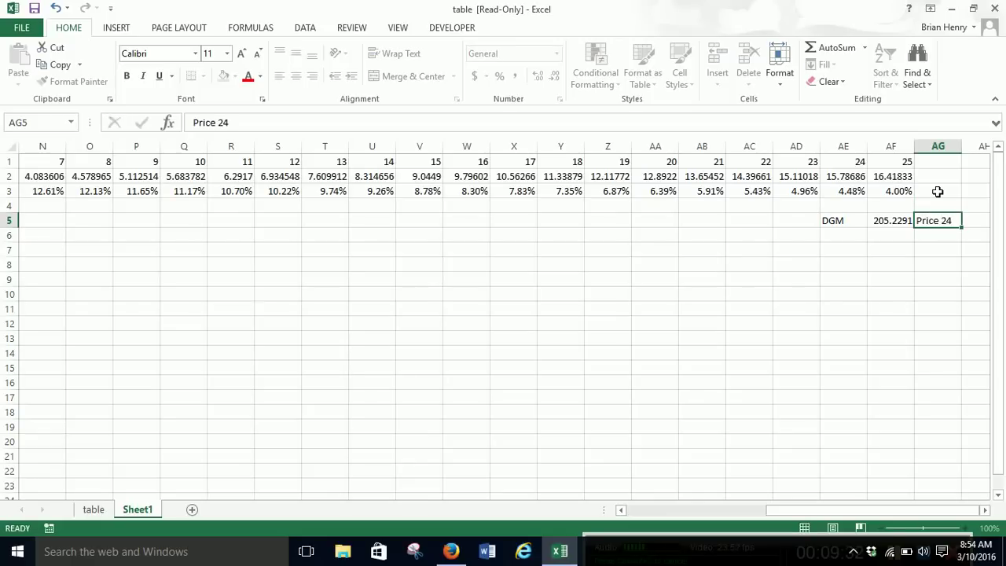
{"action": "key", "text": "Return"}
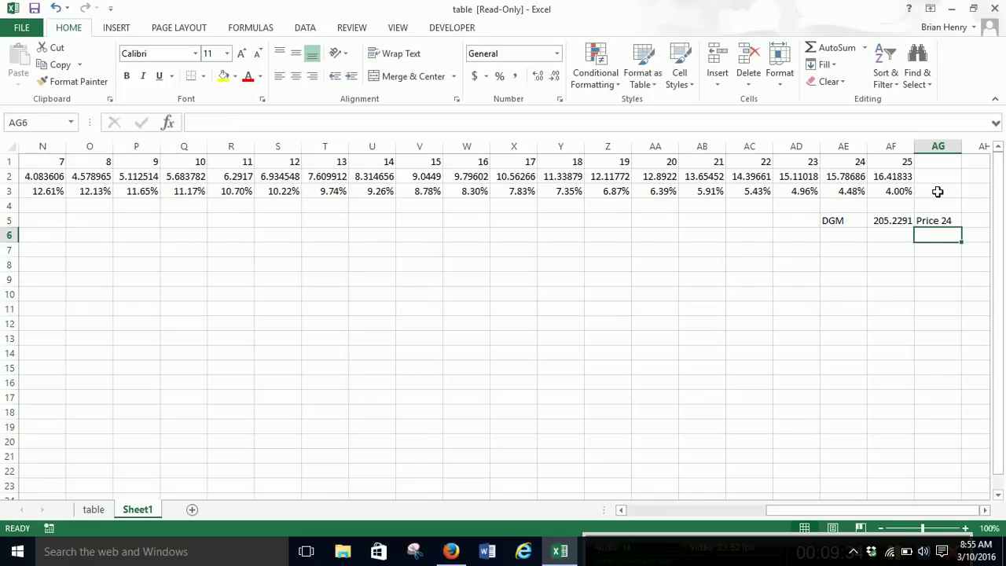
{"action": "key", "text": "Left"}
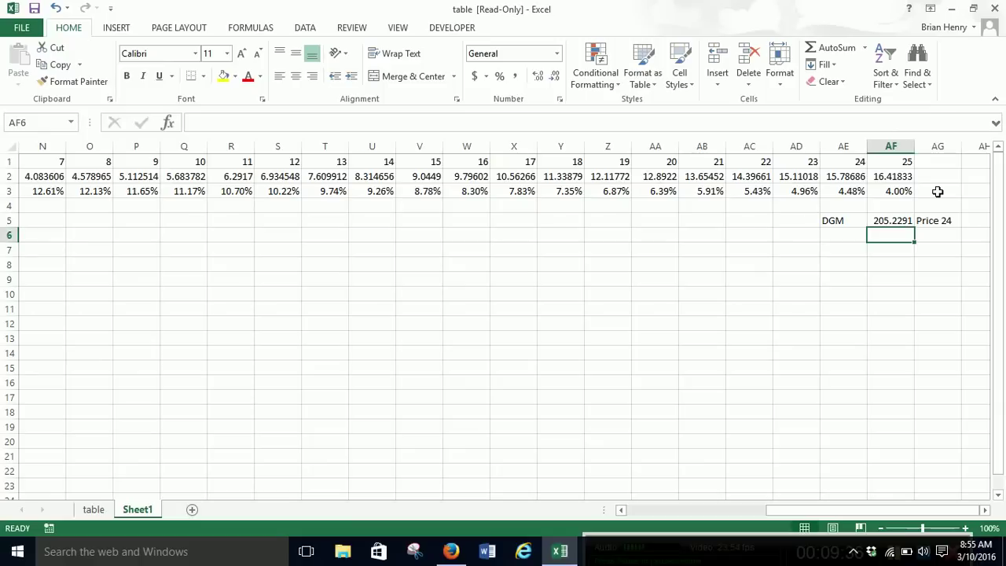
{"action": "key", "text": "Up"}
{"action": "key", "text": "Up"}
{"action": "key", "text": "Home"}
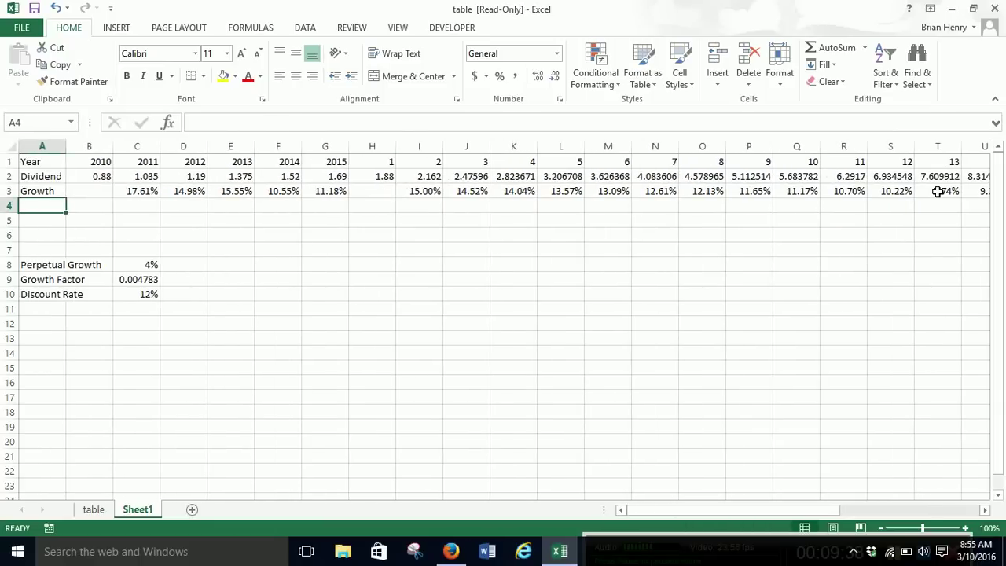
Label row 4 as DCF in A4 and return to the year 1 DCF cell.
{"action": "type", "text": "DC"}
{"action": "key", "text": "Right"}
{"action": "key", "text": "Right"}
{"action": "key", "text": "Right"}
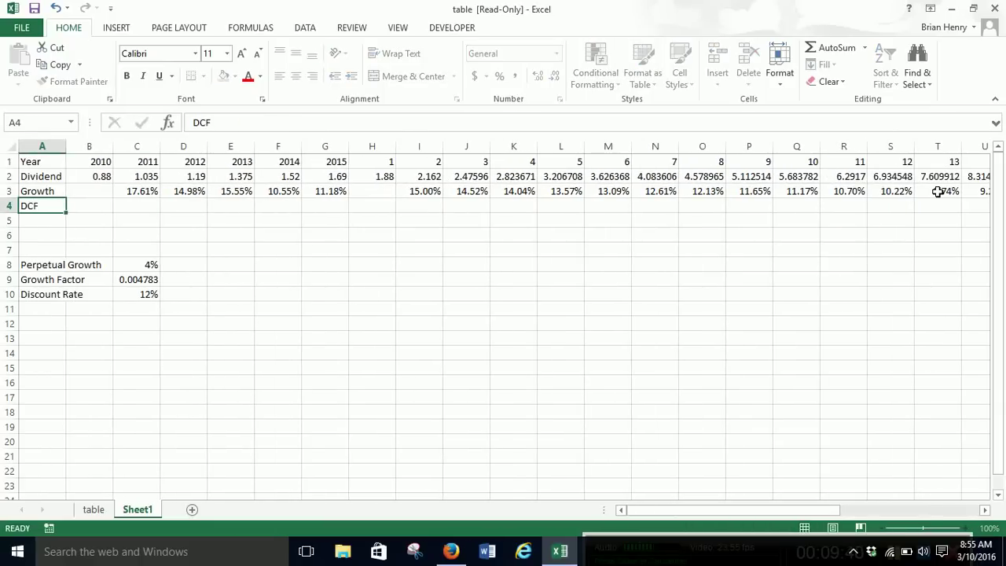
{"action": "key", "text": "Right"}
{"action": "key", "text": "Right"}
{"action": "key", "text": "Right"}
{"action": "key", "text": "Right"}
{"action": "key", "text": "Right"}
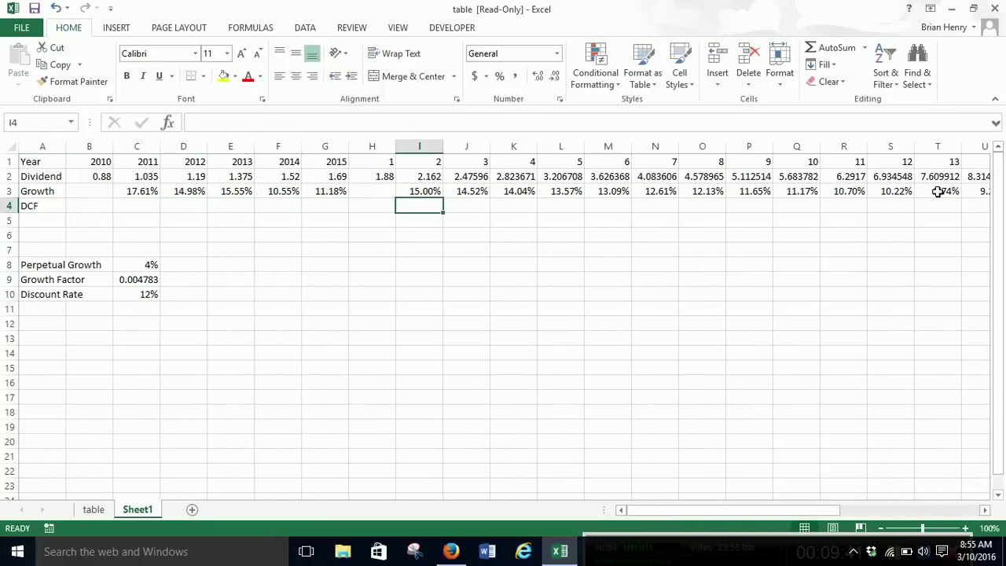
{"action": "key", "text": "Left"}
{"action": "key", "text": "Up"}
{"action": "key", "text": "Up"}
{"action": "key", "text": "Up"}
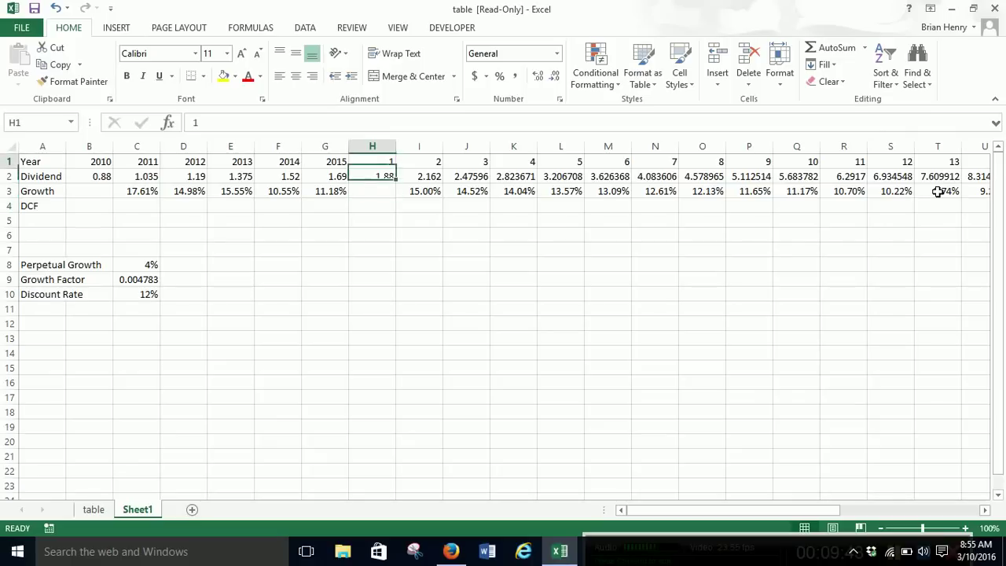
{"action": "key", "text": "Down"}
{"action": "key", "text": "Down"}
{"action": "key", "text": "Left"}
{"action": "key", "text": "Up"}
{"action": "key", "text": "Up"}
{"action": "key", "text": "Down"}
{"action": "key", "text": "Down"}
{"action": "key", "text": "Down"}
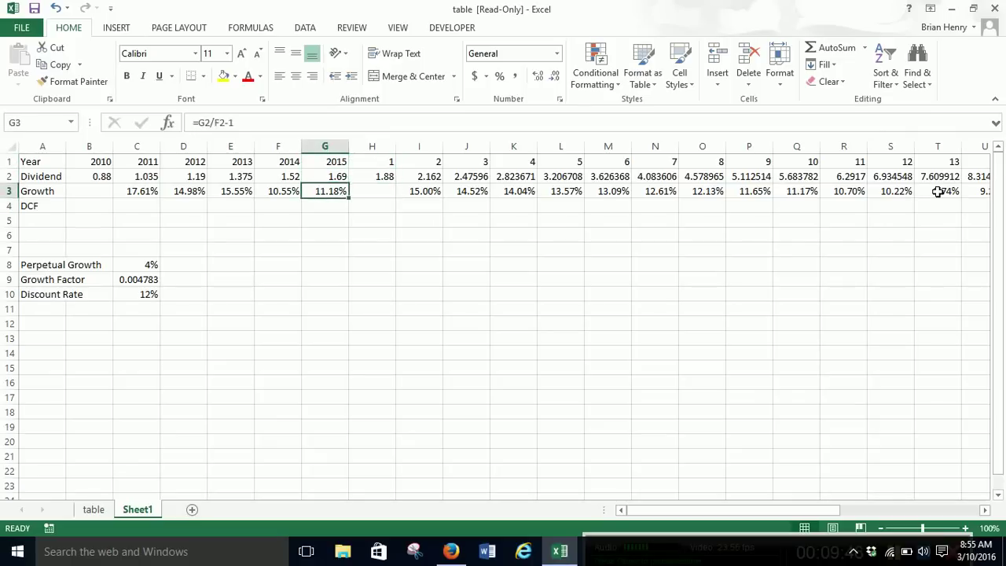
{"action": "key", "text": "Right"}
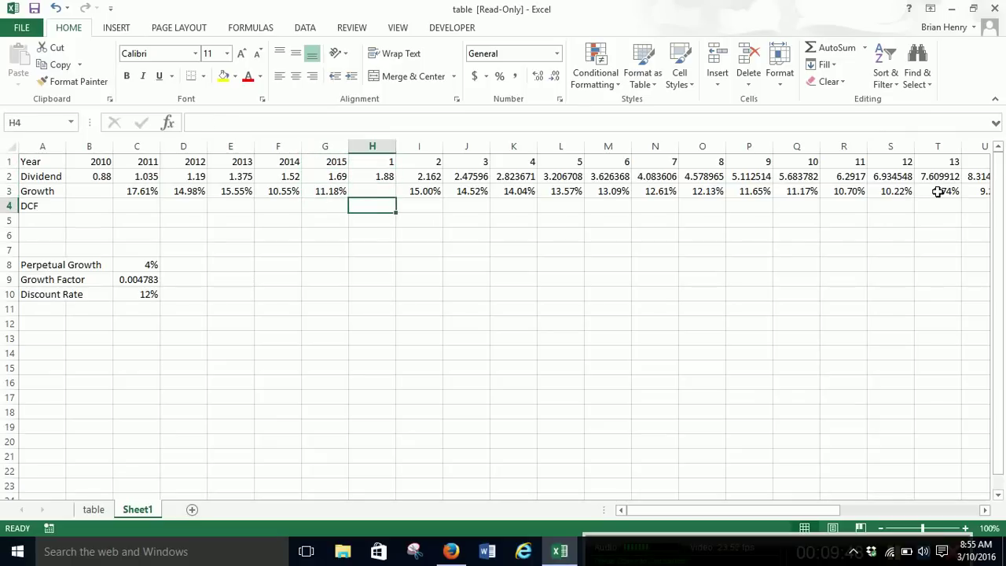
In H4 enter =H2/(1+$C$10)^H1 to discount the year 1 dividend at 12%.
{"action": "type", "text": "="}
{"action": "key", "text": "Up"}
{"action": "key", "text": "Up"}
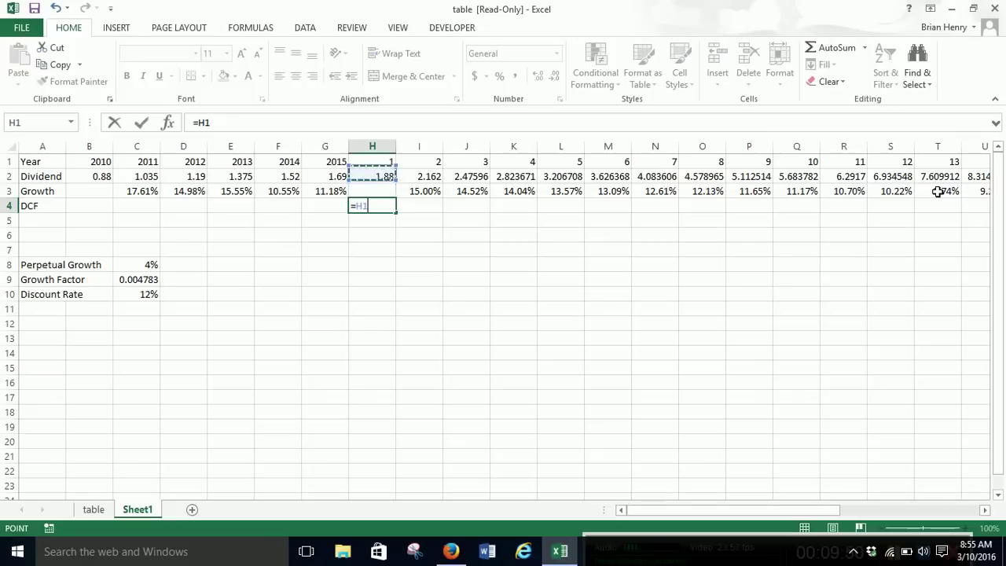
{"action": "type", "text": "/(1+"}
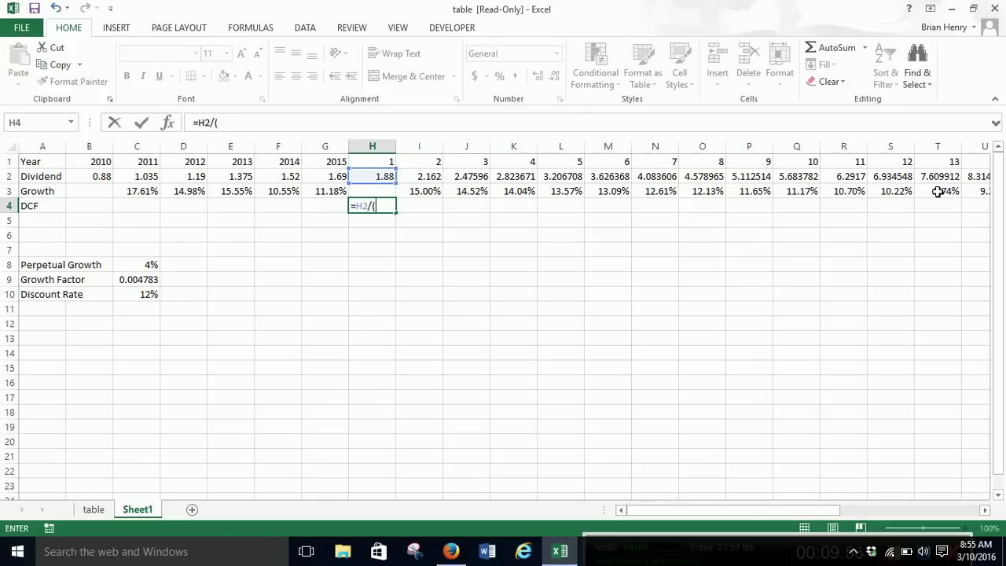
{"action": "left_click", "coordinate": [148, 294]}
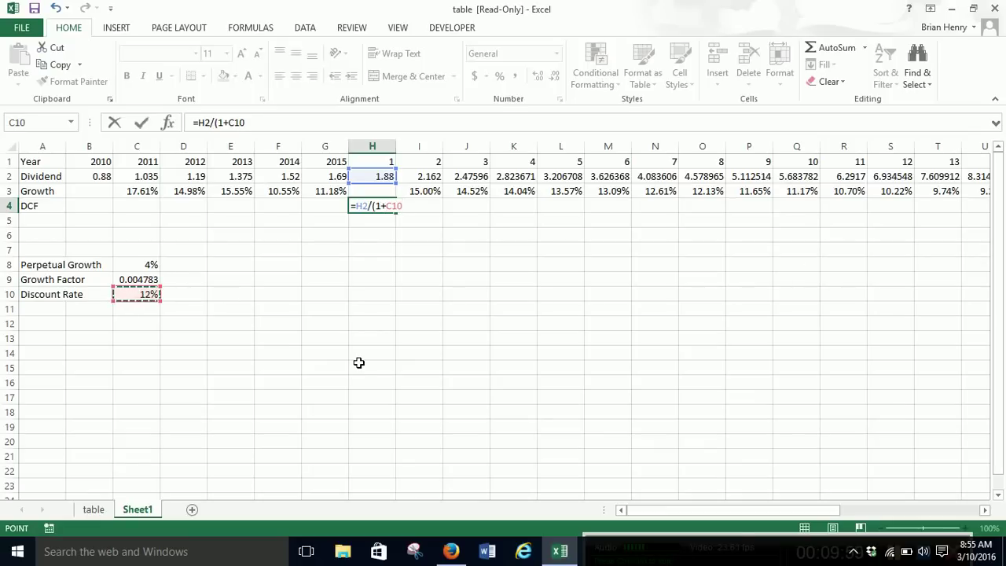
{"action": "key", "text": "F4"}
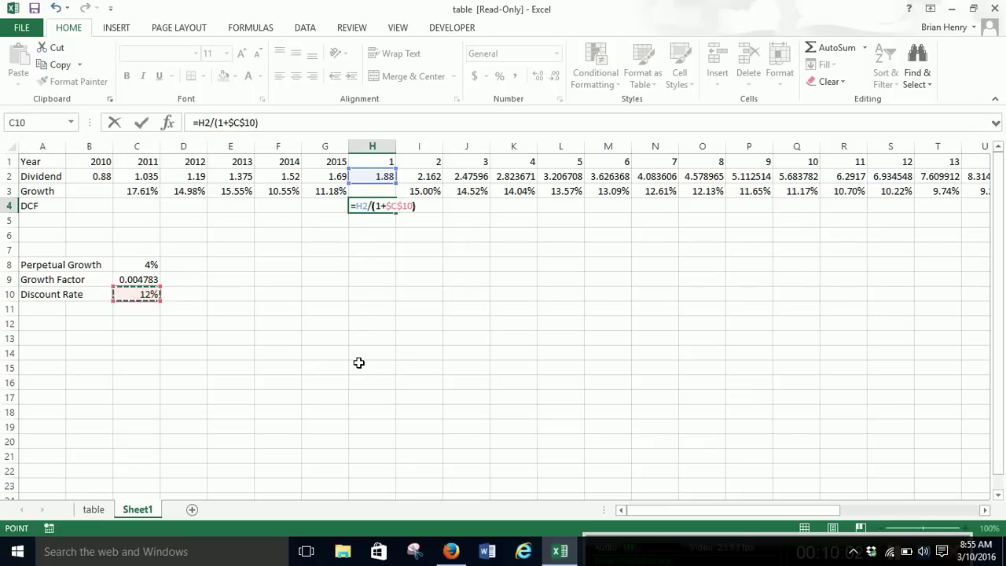
{"action": "type", "text": ")^"}
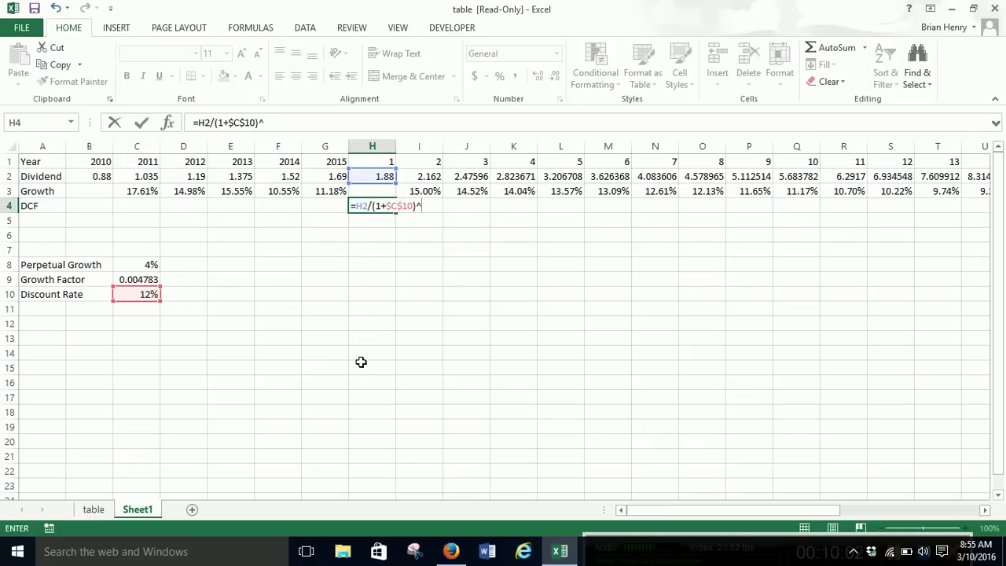
{"action": "left_click", "coordinate": [366, 163]}
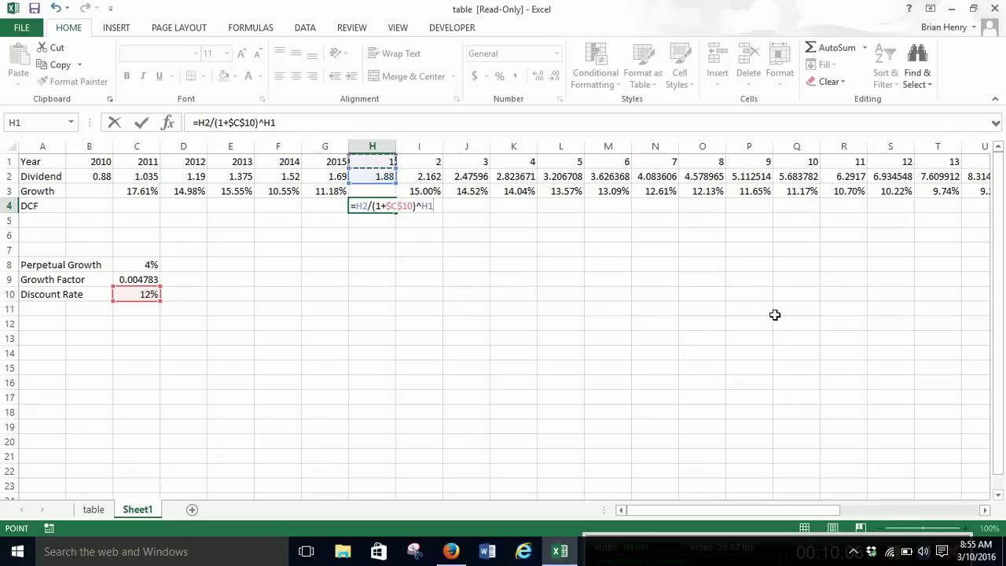
{"action": "key", "text": "Return"}
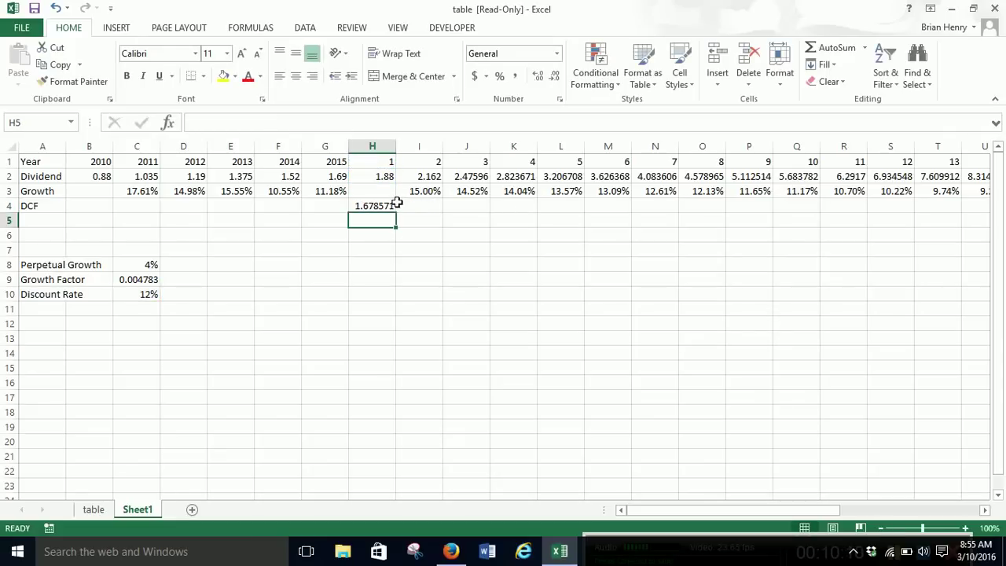
Fill the discount formula right across H4:AE4 for years 1 through 24.
{"action": "left_click", "coordinate": [416, 192]}
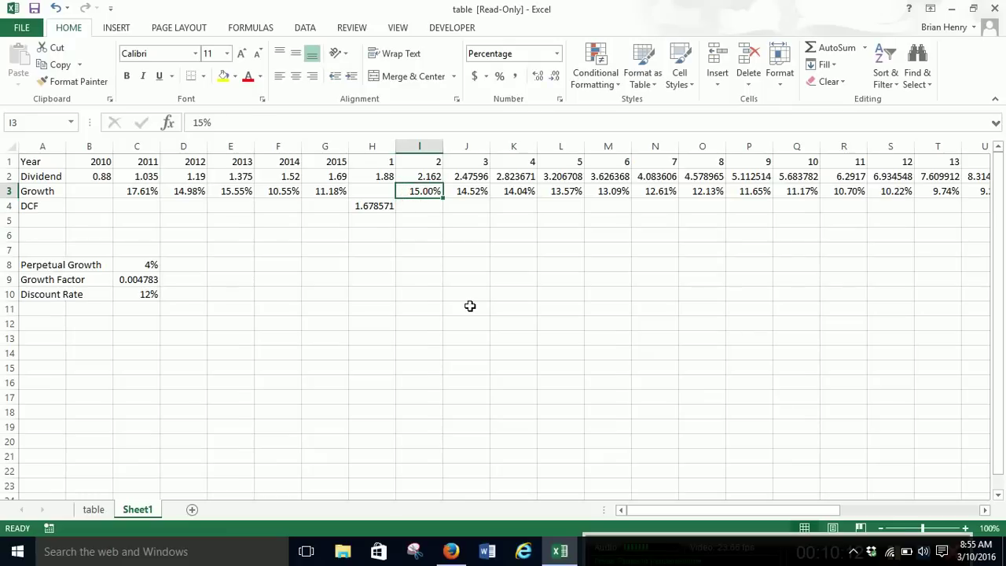
{"action": "key", "text": "ctrl+Right"}
{"action": "key", "text": "Down"}
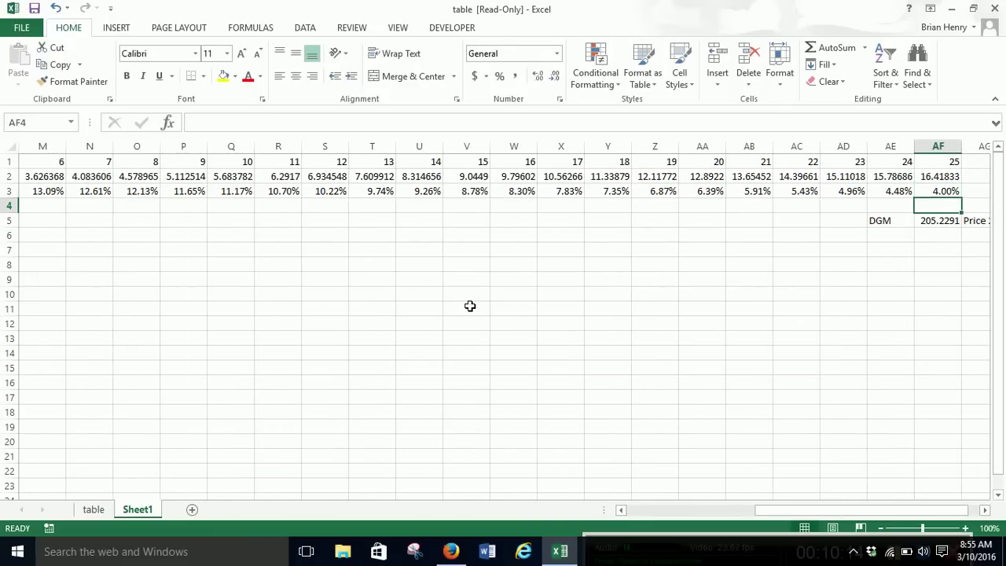
{"action": "key", "text": "Left"}
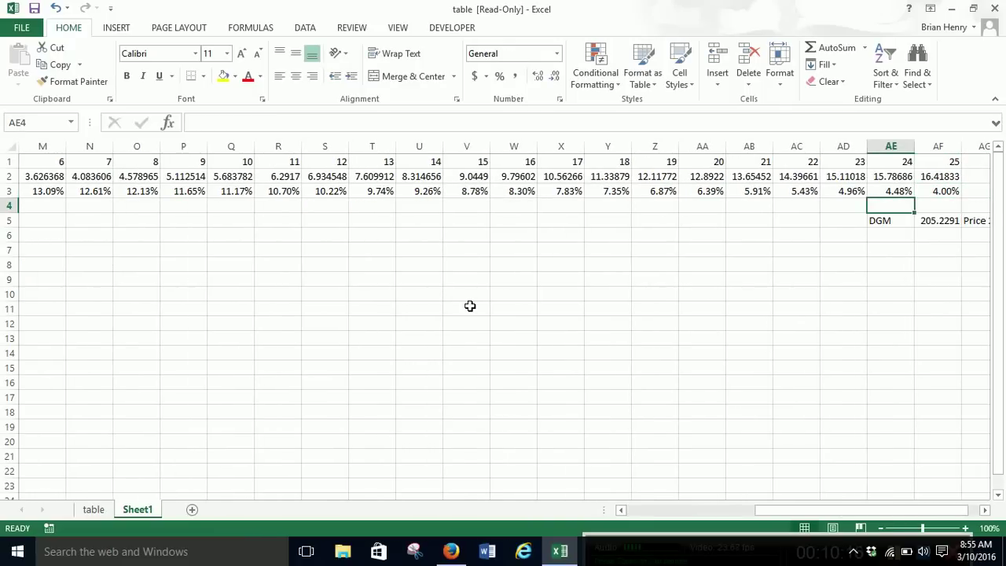
{"action": "key", "text": "ctrl+shift+Left"}
{"action": "key", "text": "ctrl+r"}
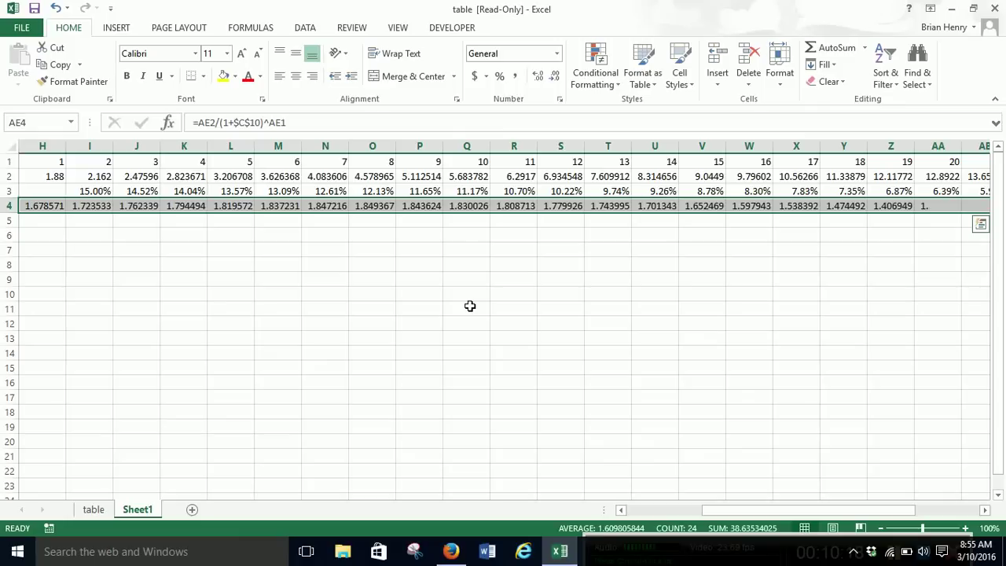
Check the copied DCF formulas and values along row 4 against the growth and dividend rows.
{"action": "key", "text": "Left"}
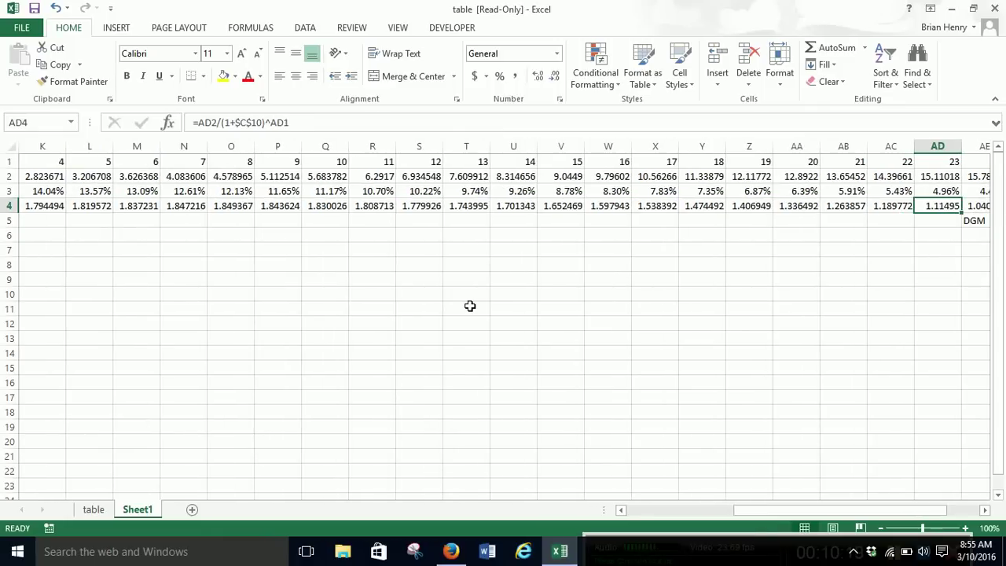
{"action": "key", "text": "Up"}
{"action": "key", "text": "ctrl+Left"}
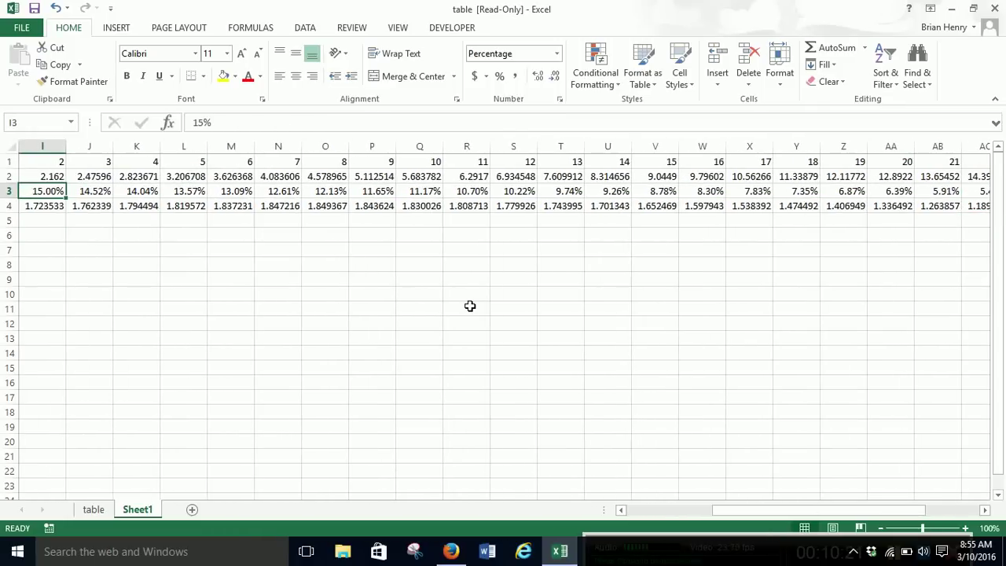
{"action": "key", "text": "Left"}
{"action": "key", "text": "Left"}
{"action": "key", "text": "Left"}
{"action": "key", "text": "Right"}
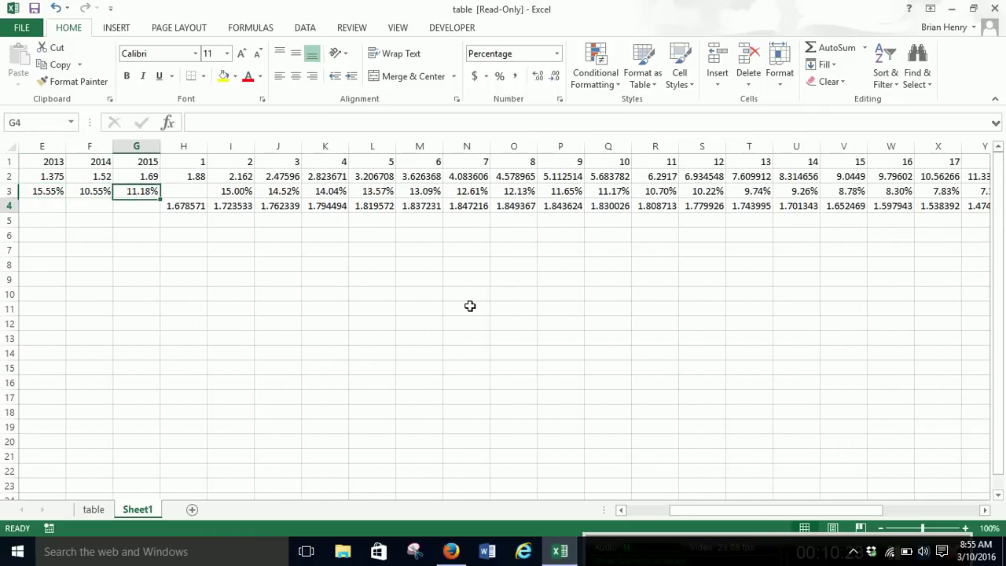
{"action": "key", "text": "Down"}
{"action": "key", "text": "Right"}
{"action": "key", "text": "Up"}
{"action": "key", "text": "Up"}
{"action": "key", "text": "Down"}
{"action": "key", "text": "Down"}
{"action": "key", "text": "Right"}
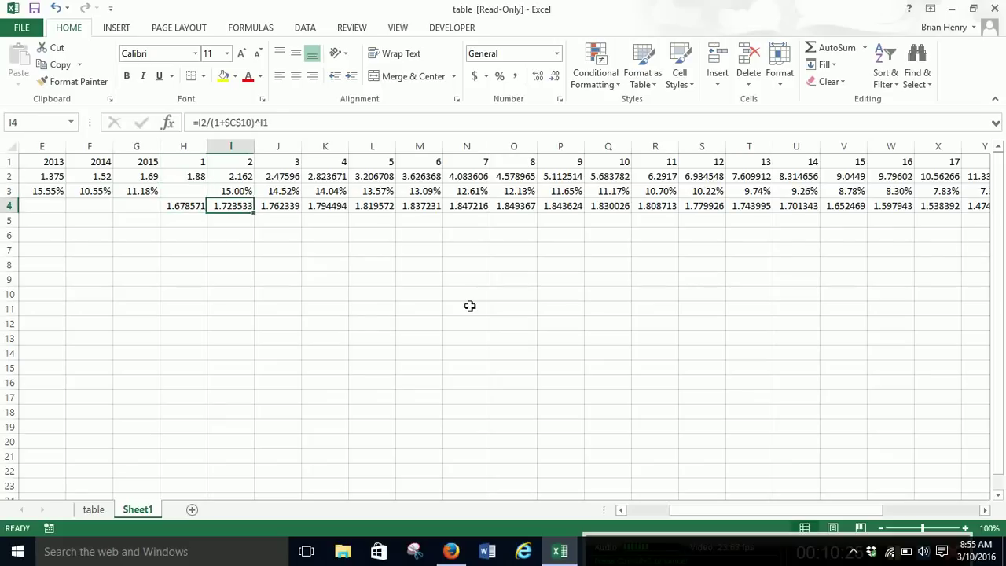
{"action": "key", "text": "Up"}
{"action": "key", "text": "Up"}
{"action": "key", "text": "Down"}
{"action": "key", "text": "Down"}
{"action": "key", "text": "Down"}
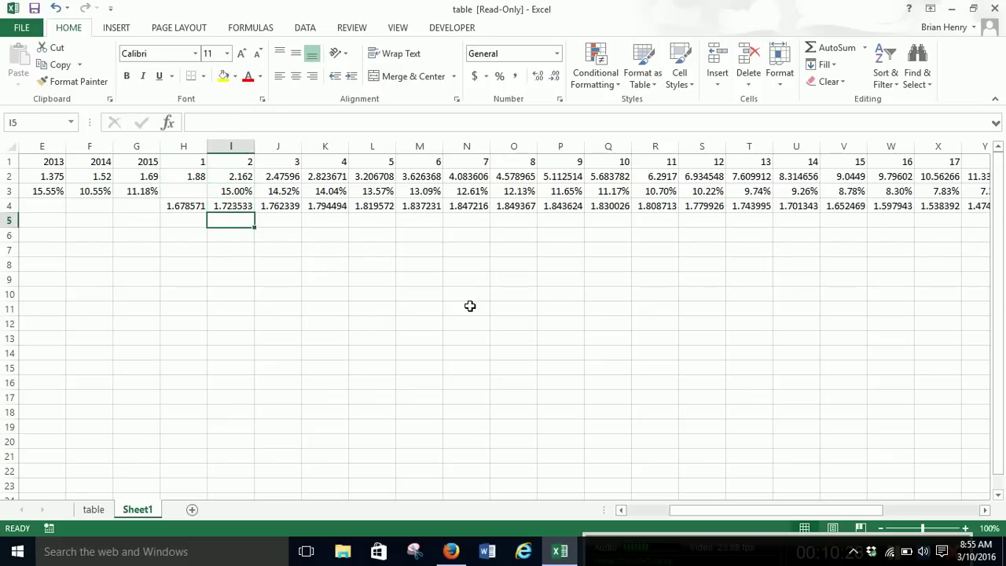
{"action": "key", "text": "Up"}
{"action": "key", "text": "Up"}
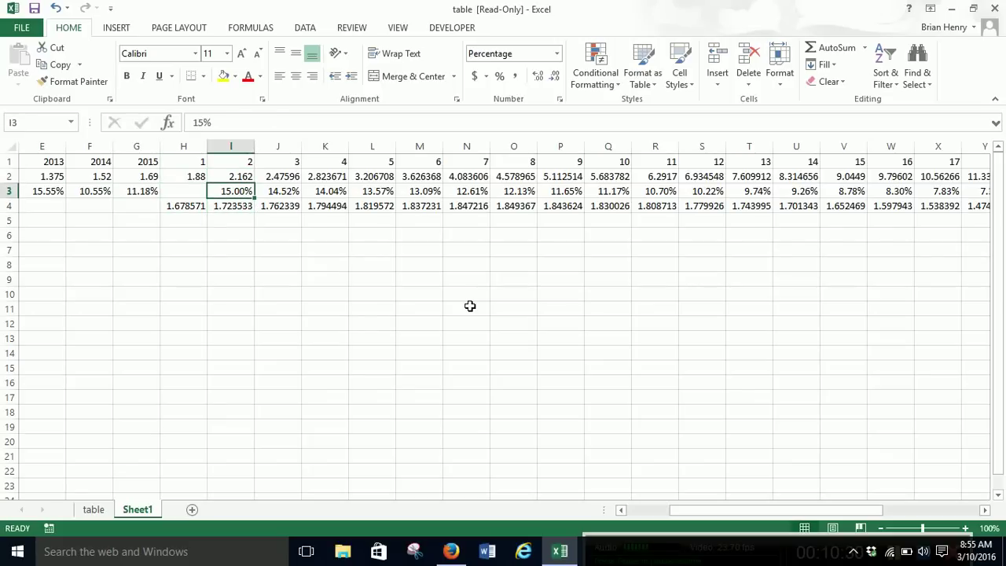
{"action": "key", "text": "Right"}
{"action": "key", "text": "Right"}
{"action": "key", "text": "Right"}
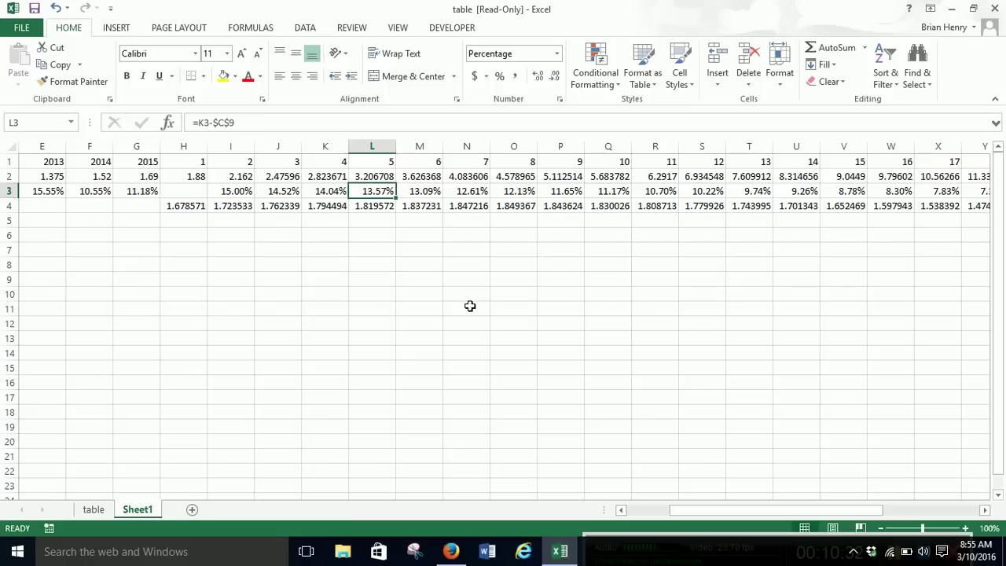
{"action": "key", "text": "Down"}
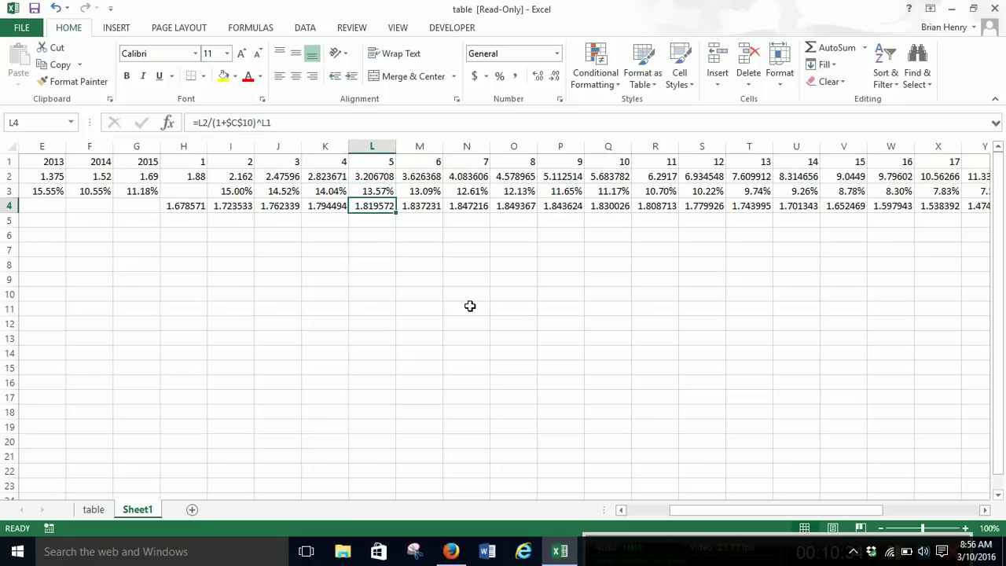
{"action": "key", "text": "Left"}
{"action": "key", "text": "Left"}
{"action": "key", "text": "Right"}
{"action": "key", "text": "Right"}
{"action": "key", "text": "Right"}
{"action": "key", "text": "Right"}
{"action": "key", "text": "Right"}
{"action": "key", "text": "Right"}
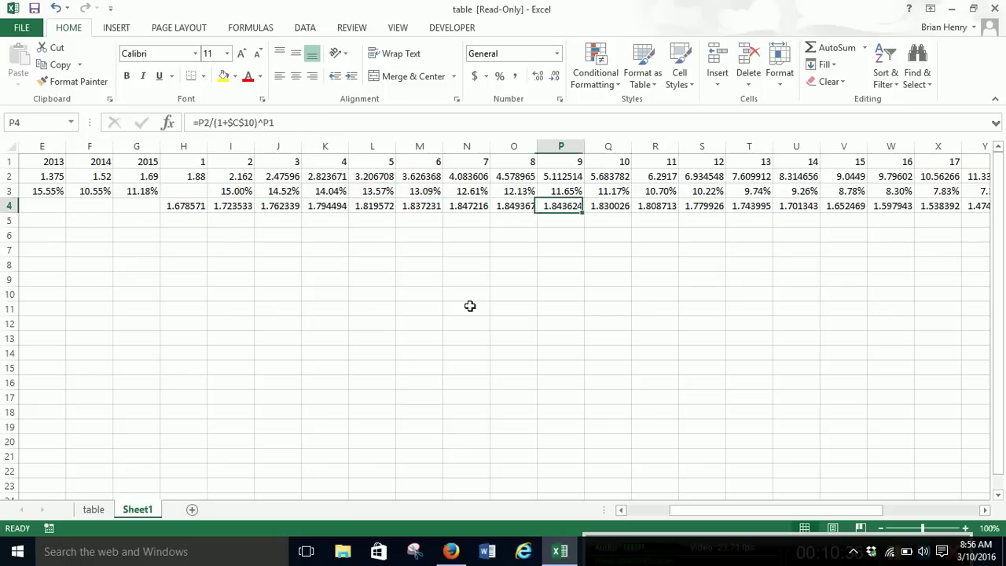
{"action": "key", "text": "Up"}
{"action": "key", "text": "Left"}
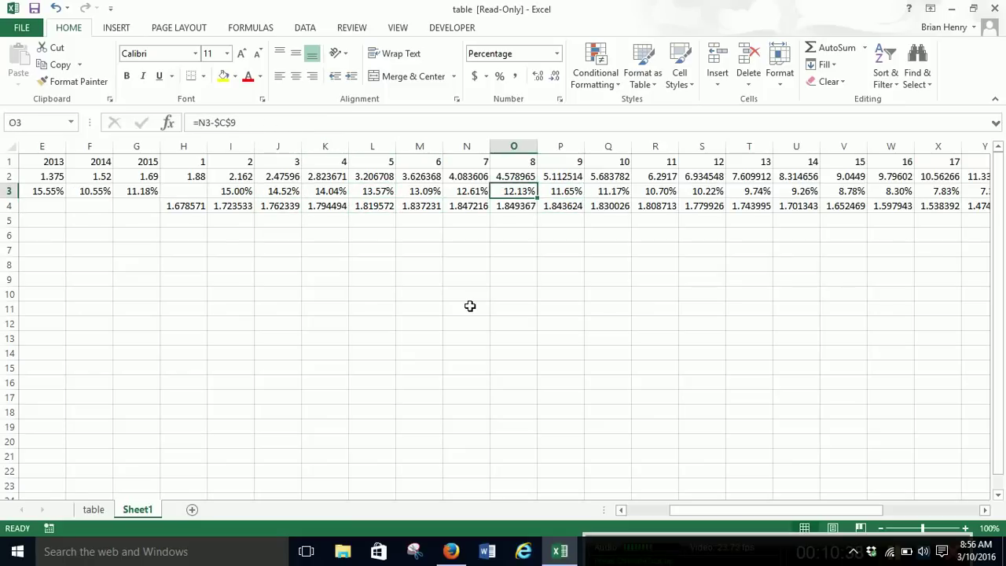
{"action": "key", "text": "Right"}
{"action": "key", "text": "Left"}
{"action": "key", "text": "Right"}
{"action": "key", "text": "Down"}
{"action": "key", "text": "Left"}
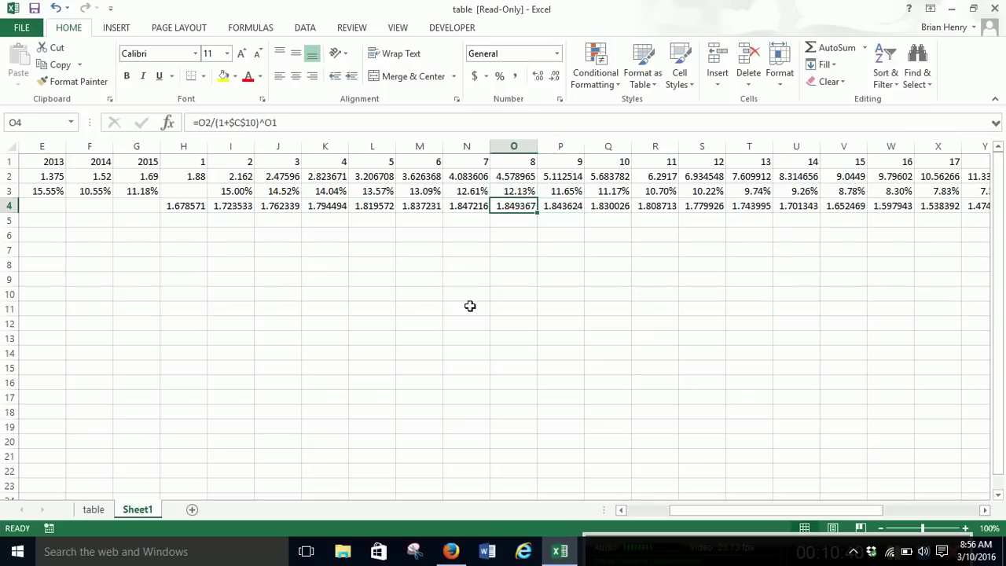
{"action": "key", "text": "Right"}
{"action": "key", "text": "Right"}
{"action": "key", "text": "Right"}
{"action": "key", "text": "Right"}
{"action": "key", "text": "ctrl+Right"}
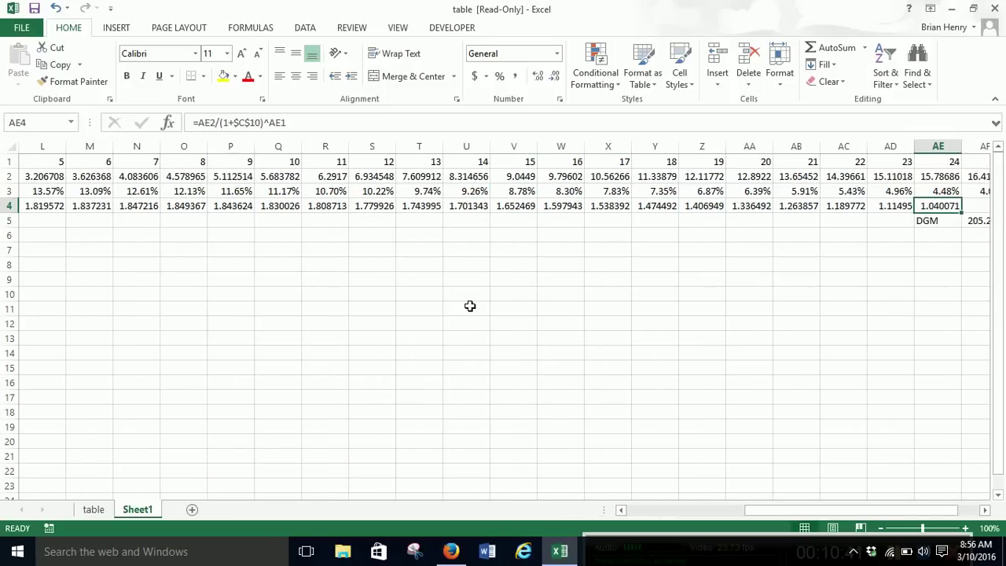
{"action": "key", "text": "Right"}
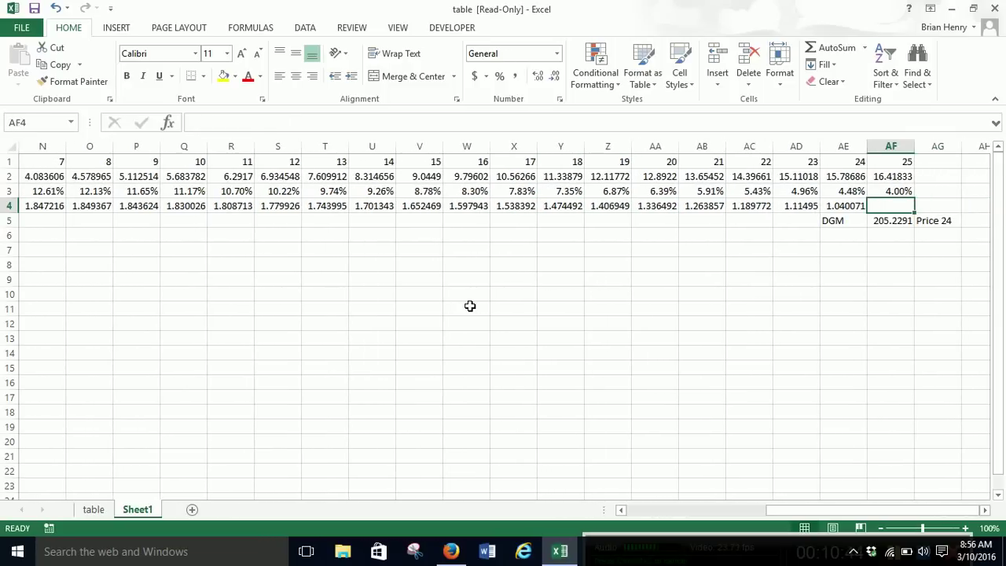
In AF4 enter =AF5/(1+C10)^24 to discount the 205.2291 DGM price 24 years at 12%.
{"action": "type", "text": "="}
{"action": "key", "text": "Down"}
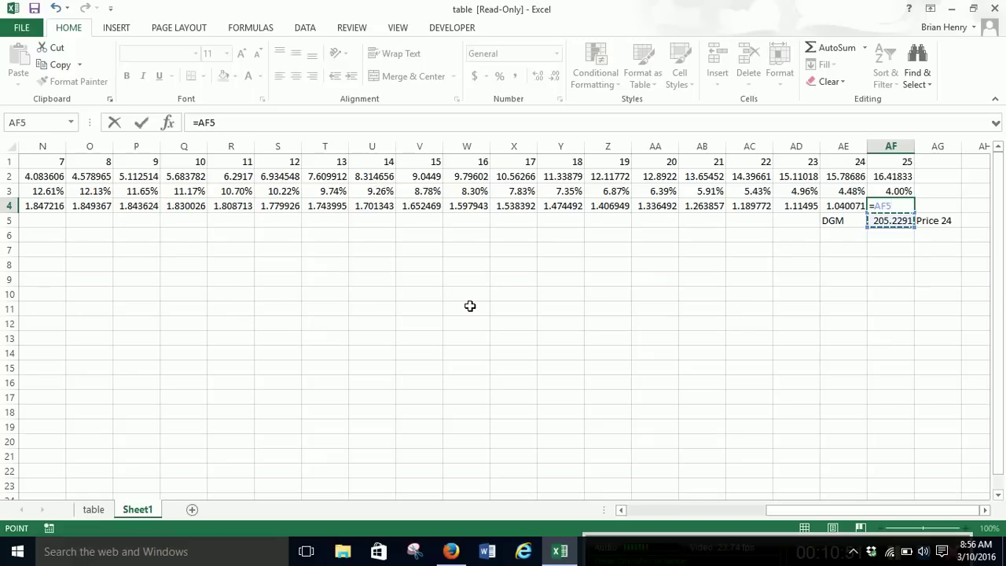
{"action": "type", "text": "/(1+"}
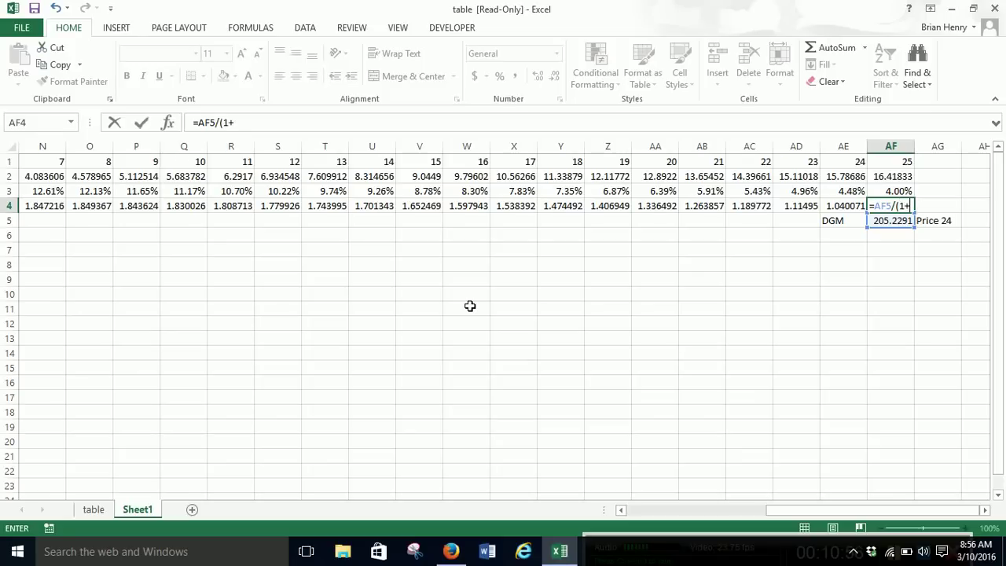
{"action": "type", "text": "c10)^24"}
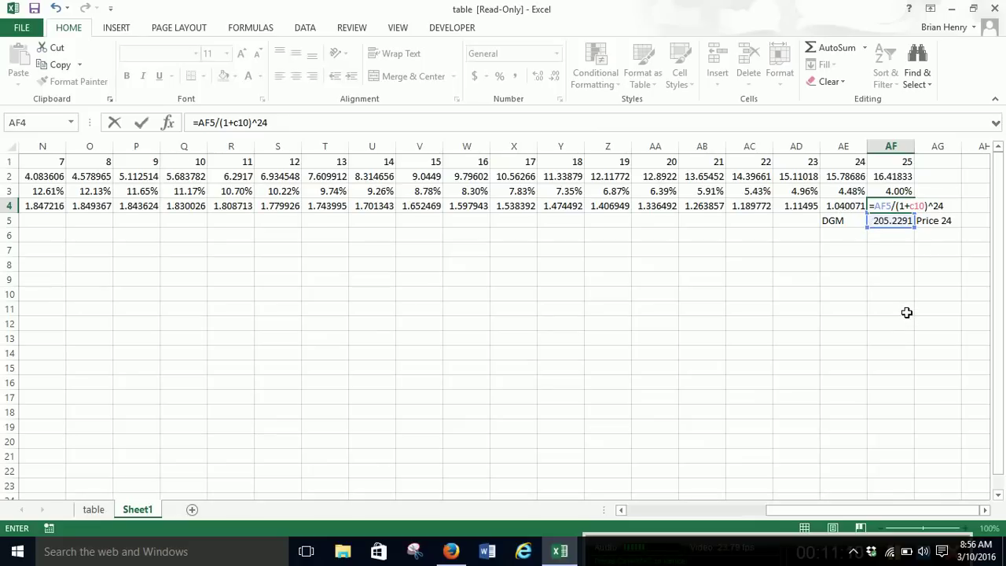
{"action": "key", "text": "Return"}
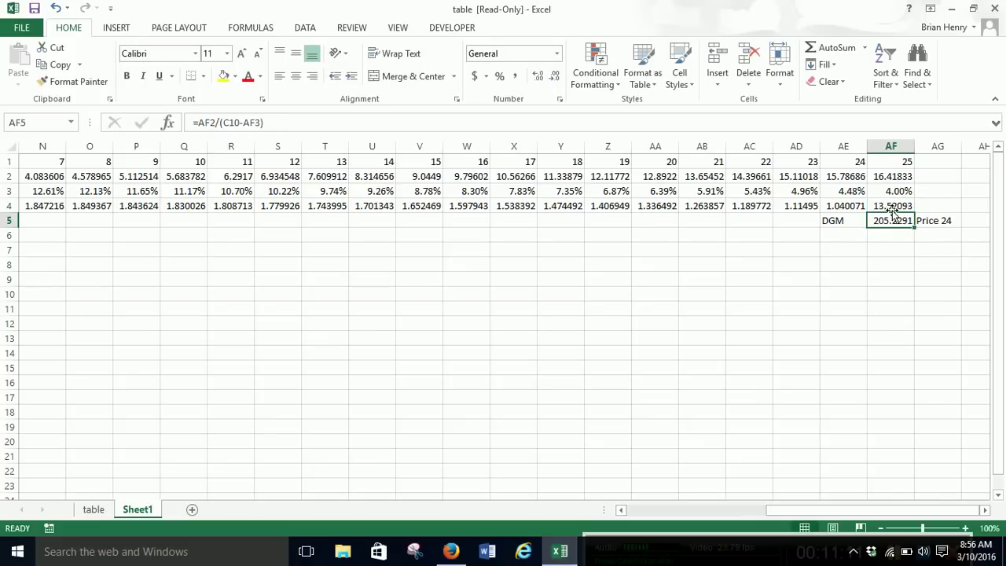
{"action": "key", "text": "Up"}
Type the label 'Price Estimate' in F7.
{"action": "key", "text": "ctrl+Left"}
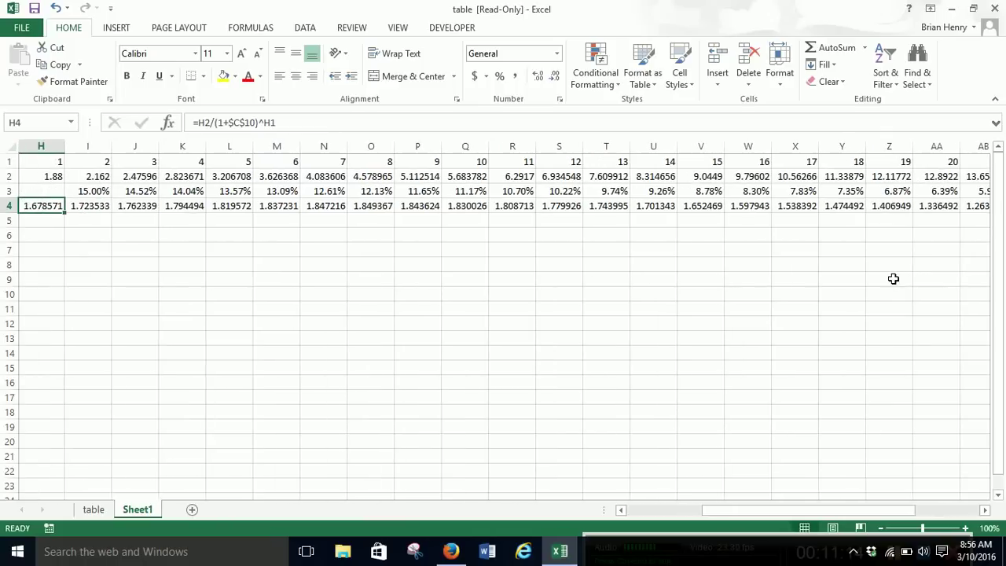
{"action": "key", "text": "Left"}
{"action": "key", "text": "Left"}
{"action": "key", "text": "Left"}
{"action": "key", "text": "Left"}
{"action": "key", "text": "Left"}
{"action": "key", "text": "Left"}
{"action": "key", "text": "Left"}
{"action": "key", "text": "Down"}
{"action": "key", "text": "Down"}
{"action": "key", "text": "Down"}
{"action": "key", "text": "Right"}
{"action": "key", "text": "Right"}
{"action": "key", "text": "Right"}
{"action": "key", "text": "Right"}
{"action": "key", "text": "Right"}
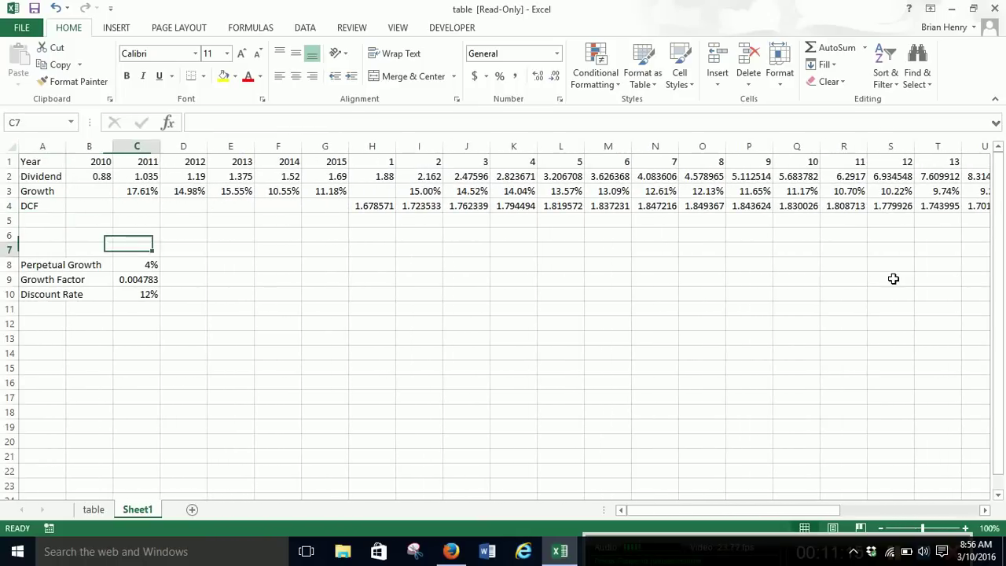
{"action": "type", "text": "Pri"}
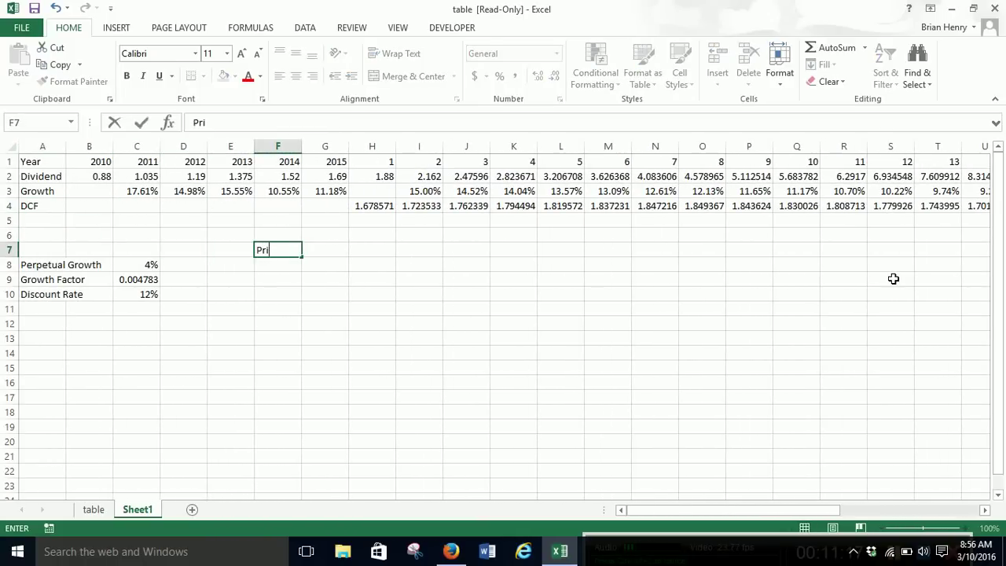
{"action": "type", "text": "ce Estimate"}
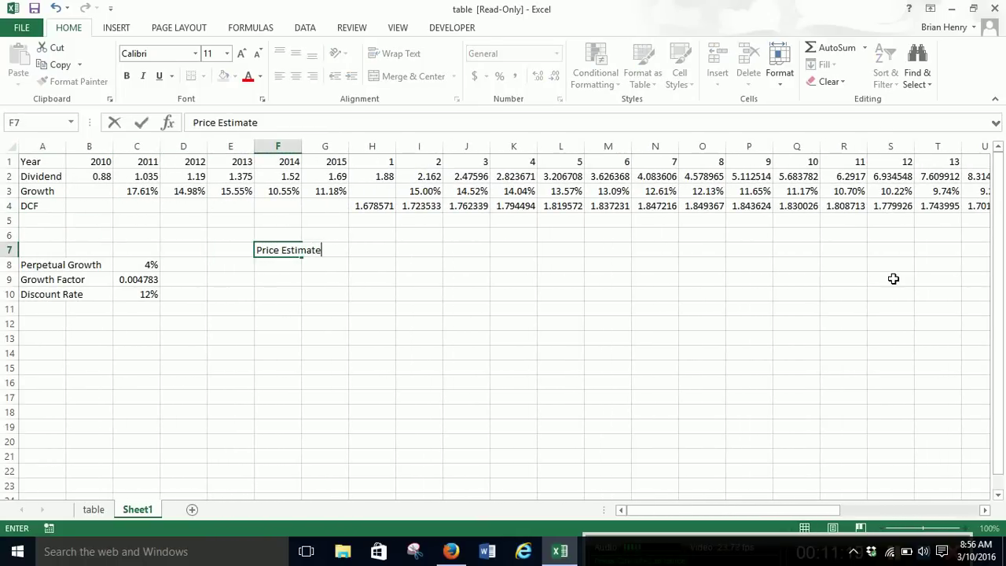
{"action": "key", "text": "Right"}
{"action": "key", "text": "Right"}
In H7 enter =SUM(H4:AF4) to total the DCF row, giving 52.15627.
{"action": "type", "text": "=sum("}
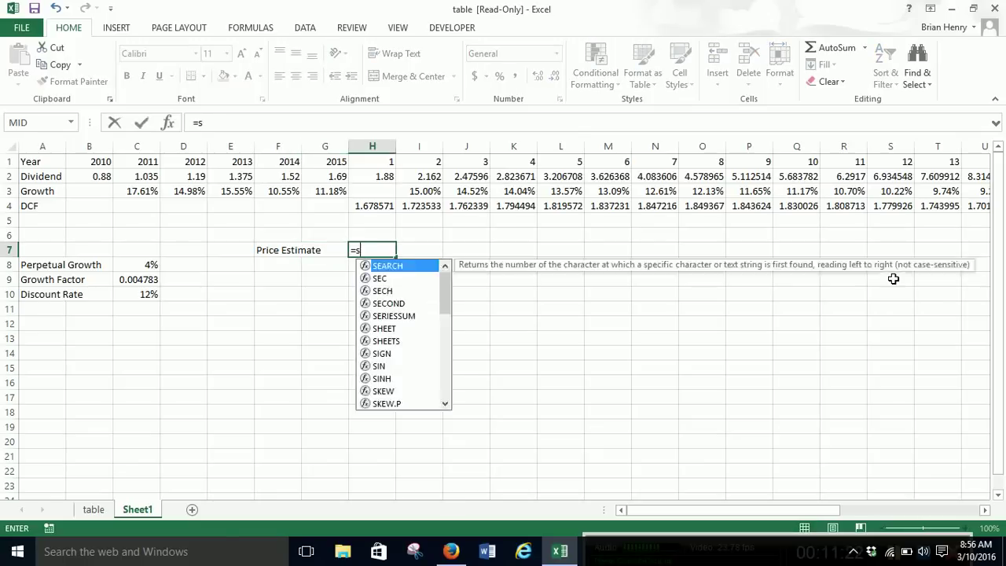
{"action": "key", "text": "Up"}
{"action": "key", "text": "Up"}
{"action": "key", "text": "Up"}
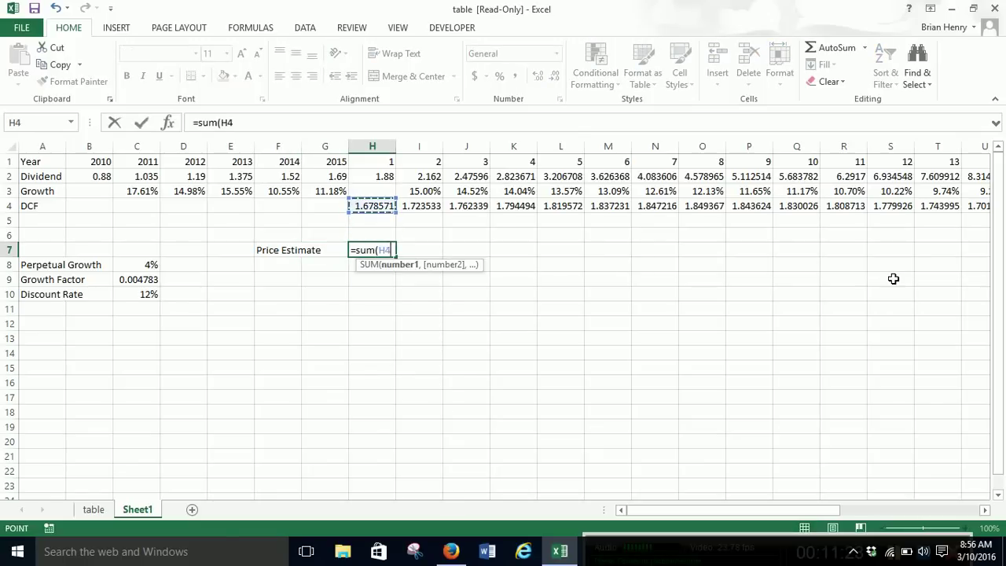
{"action": "key", "text": "ctrl+shift+Right"}
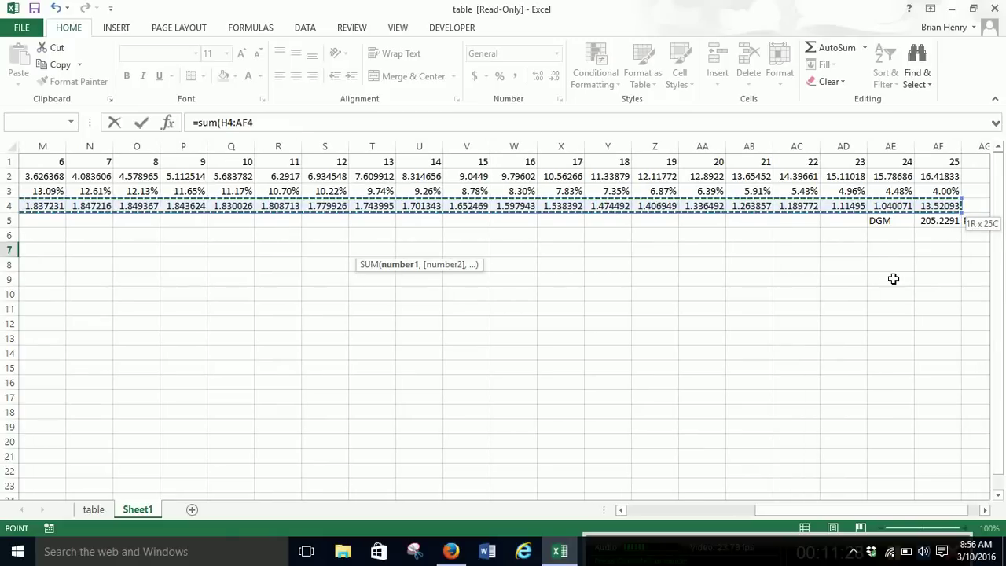
{"action": "key", "text": "Return"}
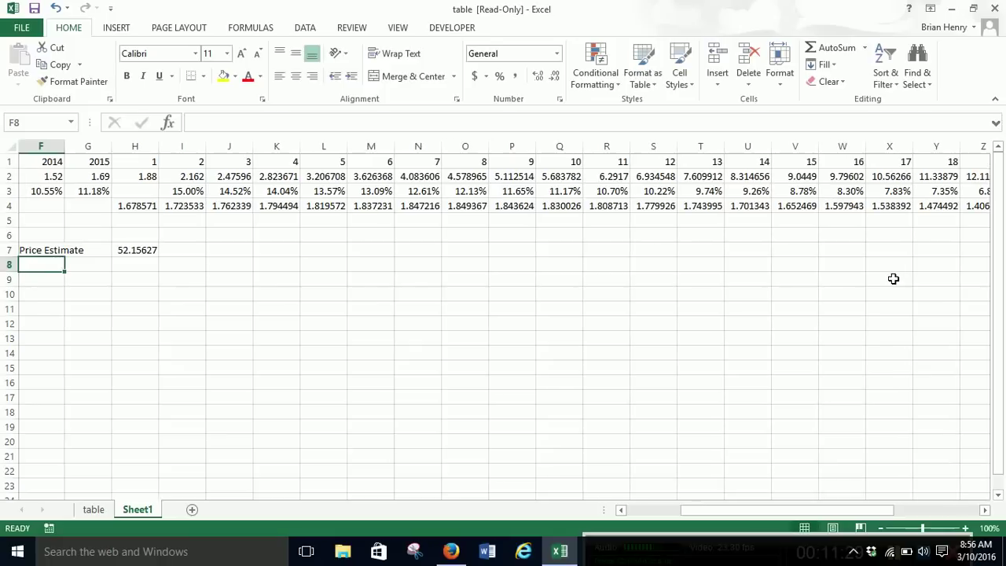
{"action": "key", "text": "Home"}
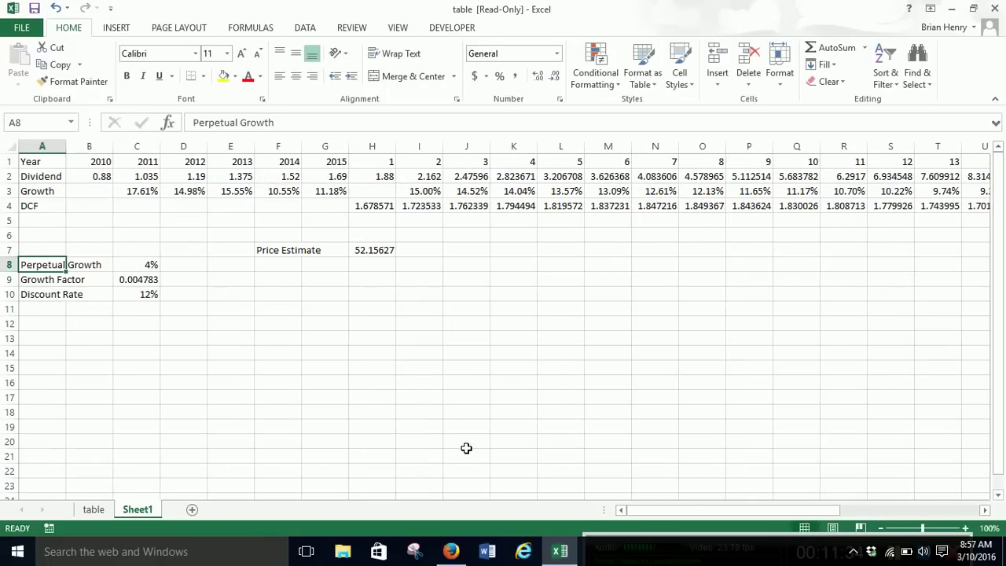
{"action": "left_click", "coordinate": [456, 550]}
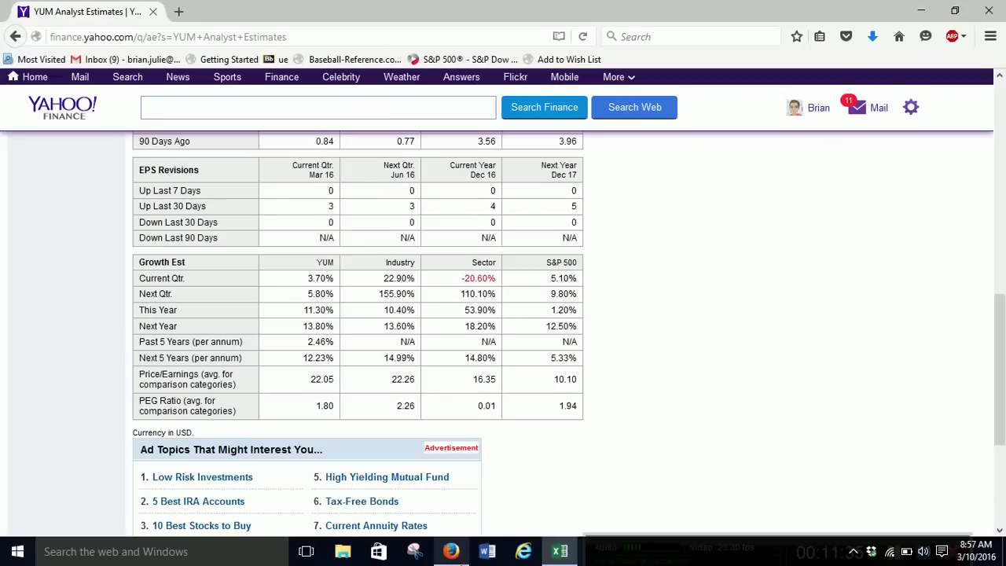
{"action": "scroll", "coordinate": [354, 299], "scroll_direction": "up", "scroll_amount": 5}
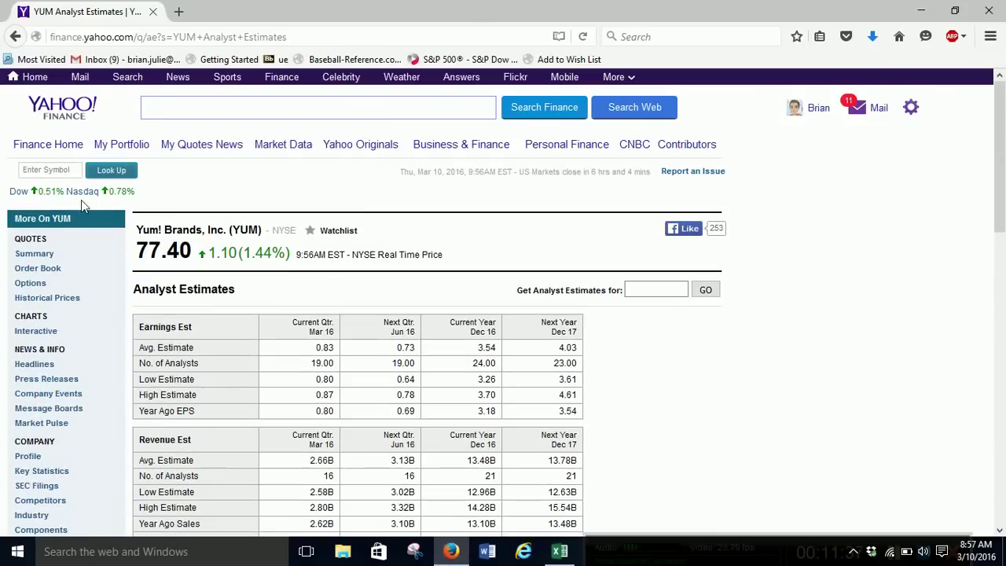
{"action": "left_click", "coordinate": [37, 258]}
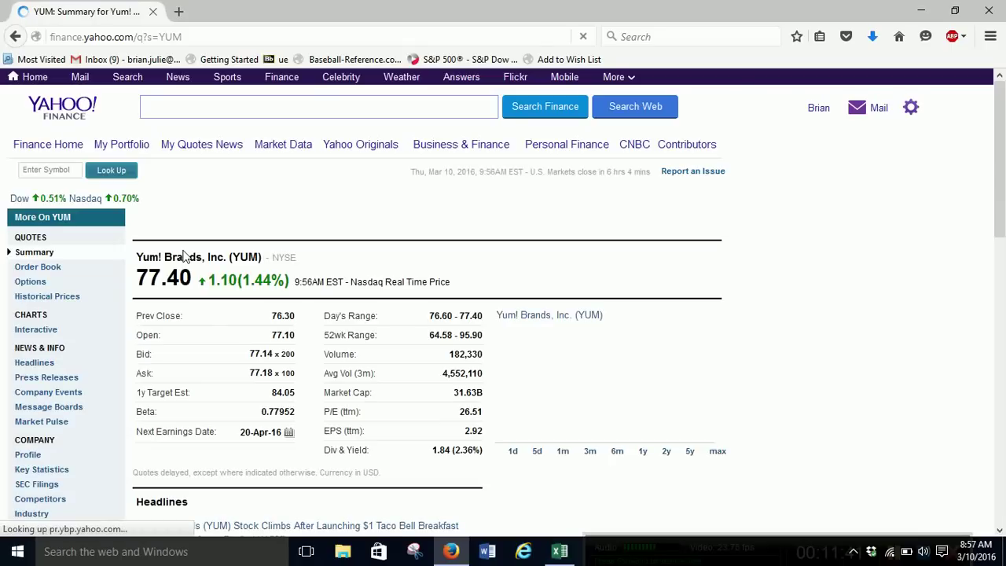
{"action": "left_click", "coordinate": [559, 550]}
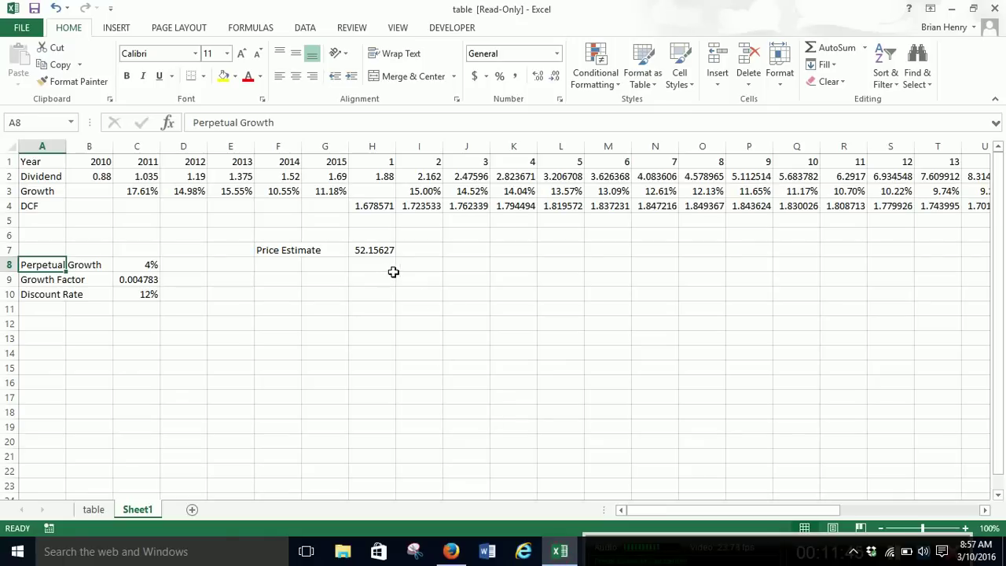
{"action": "left_click", "coordinate": [430, 191]}
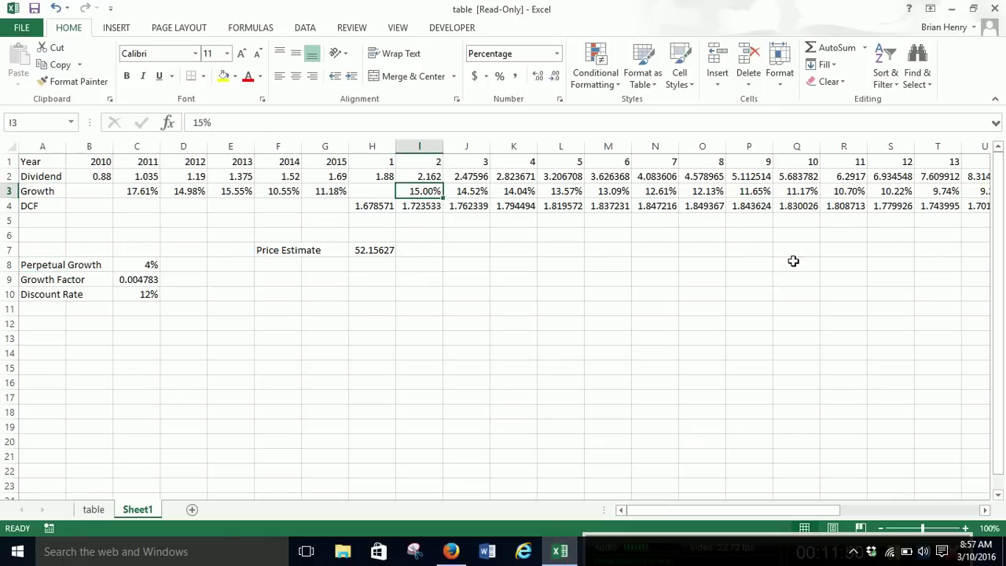
{"action": "left_click_drag", "start_coordinate": [833, 510], "coordinate": [979, 510]}
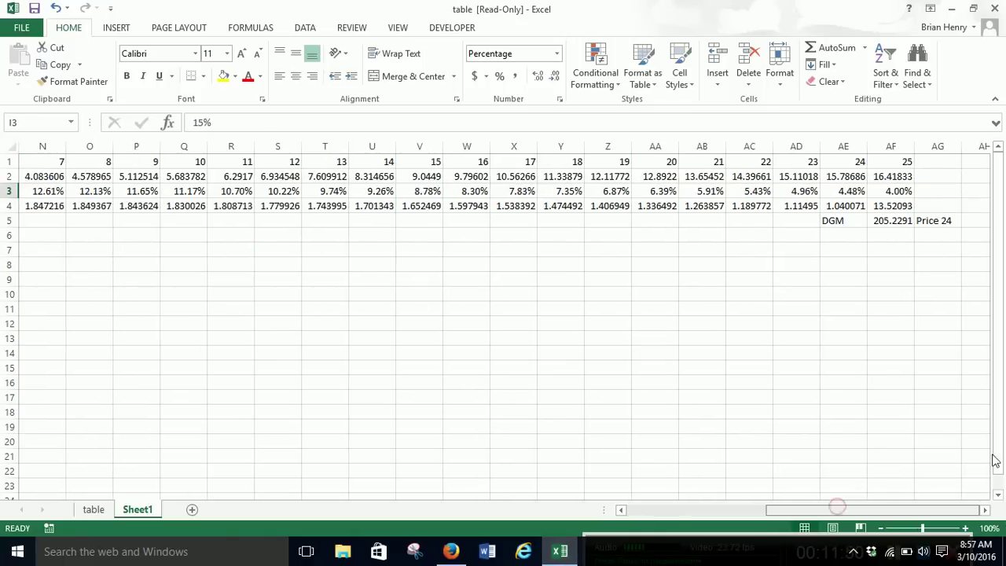
{"action": "left_click", "coordinate": [900, 194]}
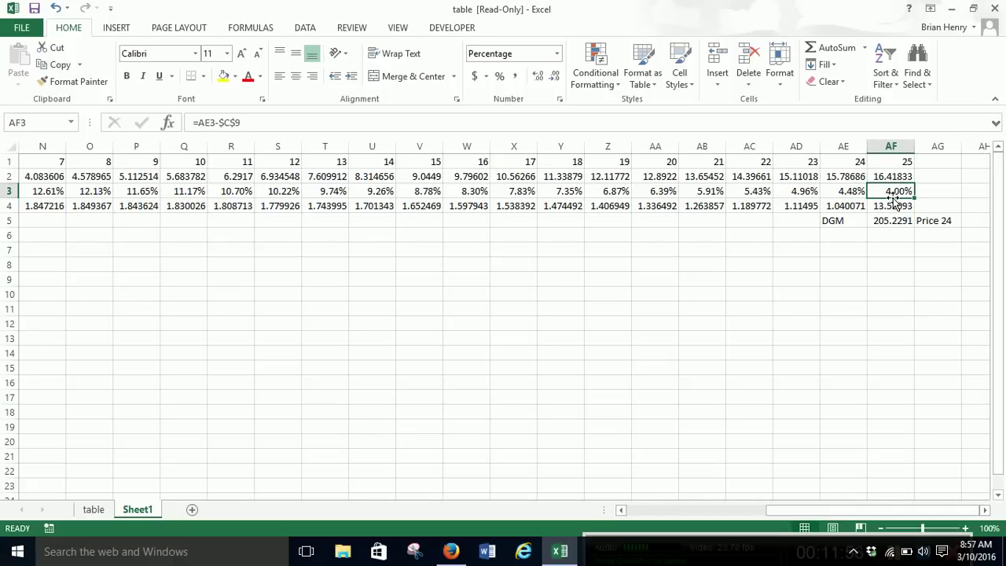
{"action": "left_click_drag", "start_coordinate": [826, 511], "coordinate": [629, 517]}
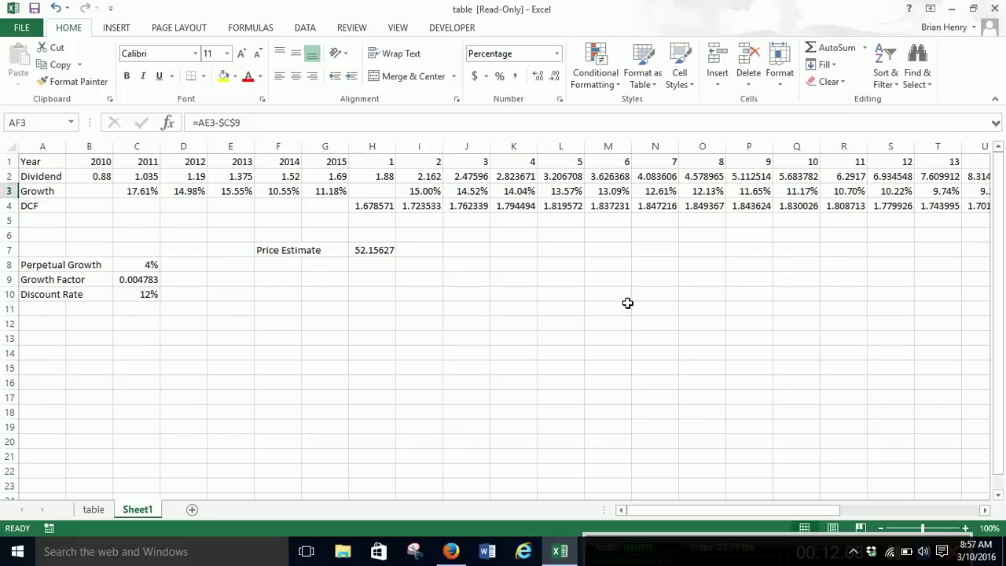
{"action": "left_click", "coordinate": [450, 551]}
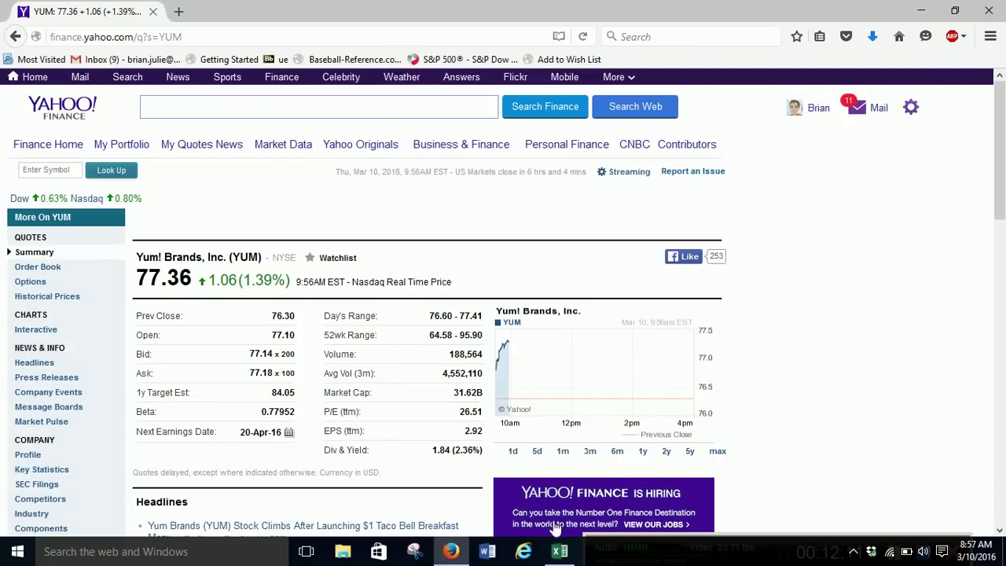
{"action": "left_click", "coordinate": [559, 550]}
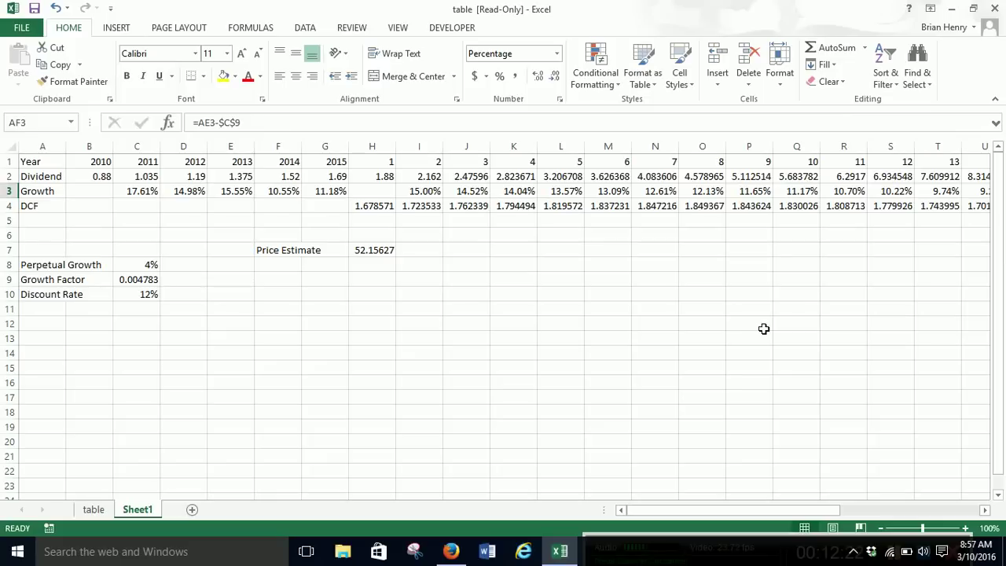
Apply Accounting format with two decimals to the H7 Price Estimate, showing $ 52.16.
{"action": "left_click", "coordinate": [386, 207]}
{"action": "left_click", "coordinate": [147, 302]}
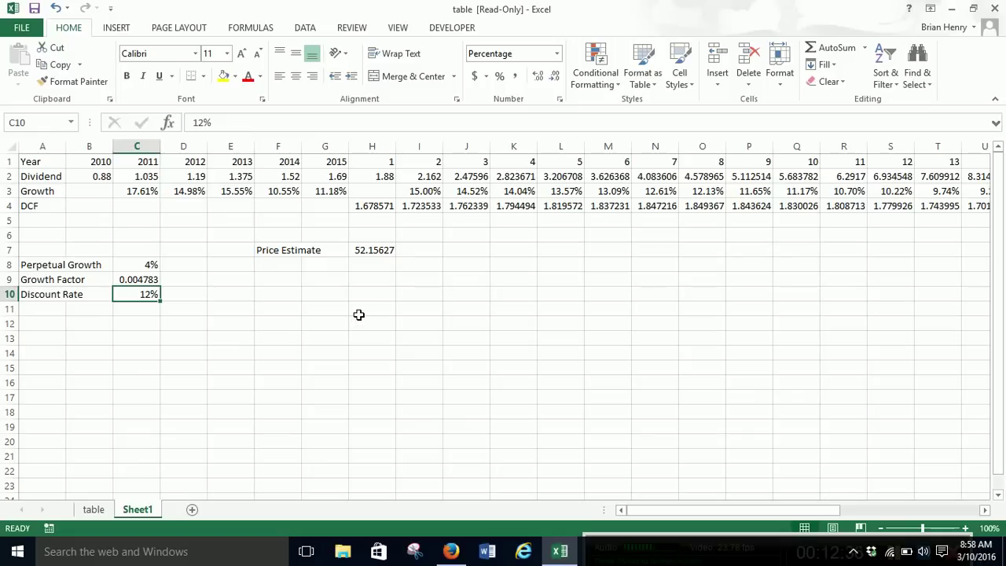
{"action": "left_click", "coordinate": [368, 250]}
{"action": "left_click", "coordinate": [475, 76]}
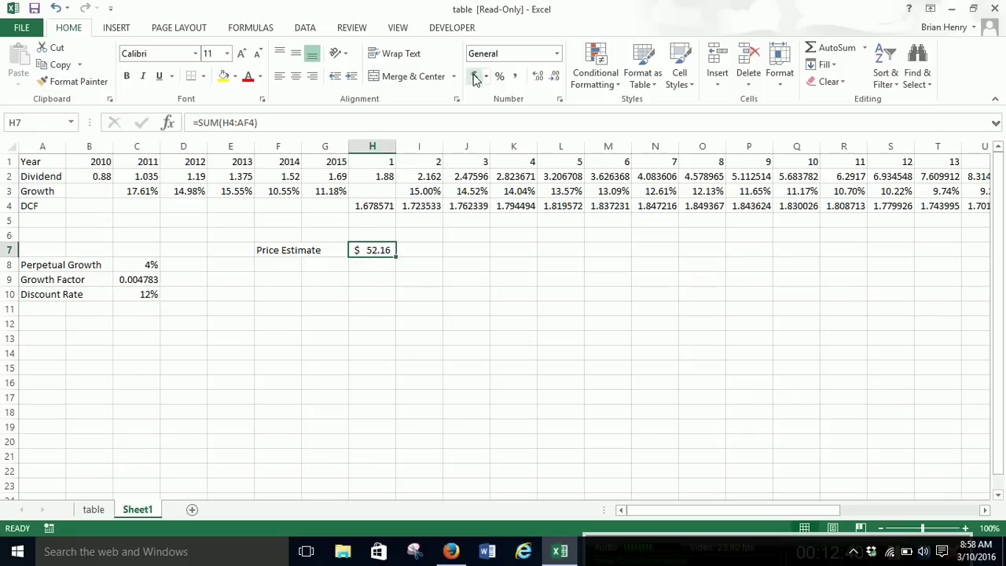
{"action": "left_click", "coordinate": [538, 76]}
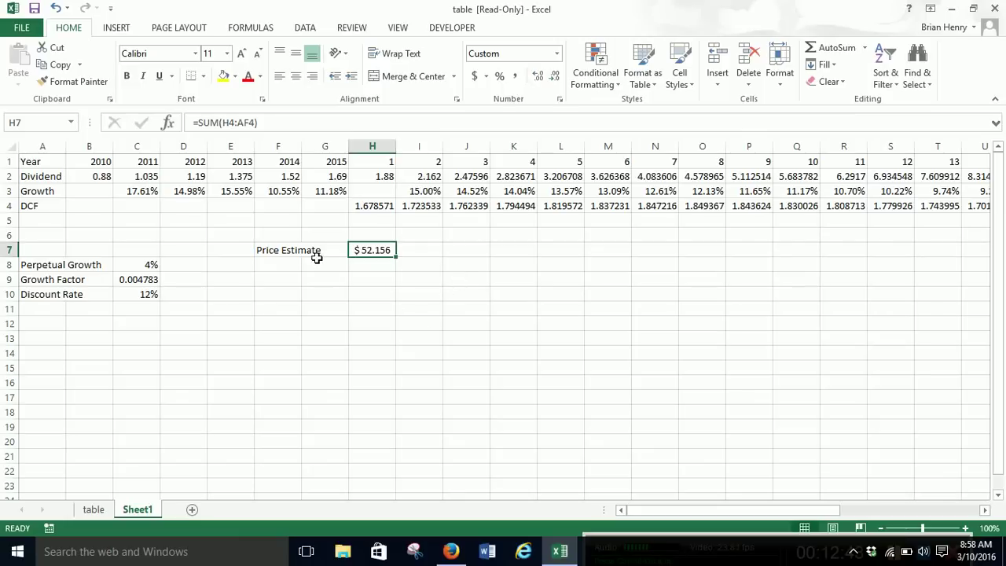
{"action": "left_click", "coordinate": [554, 77]}
{"action": "left_click", "coordinate": [516, 308]}
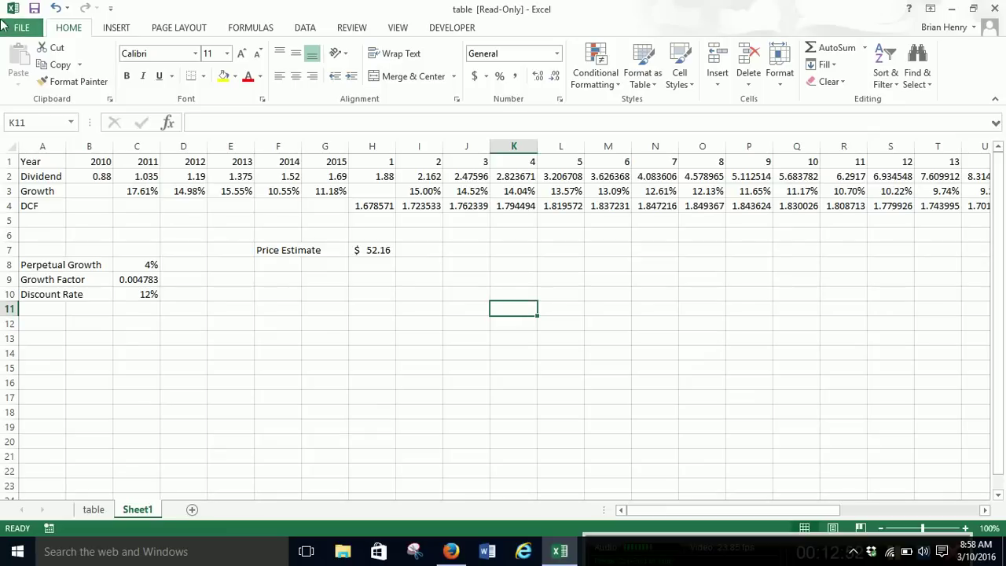
{"action": "mouse_move", "coordinate": [721, 536]}
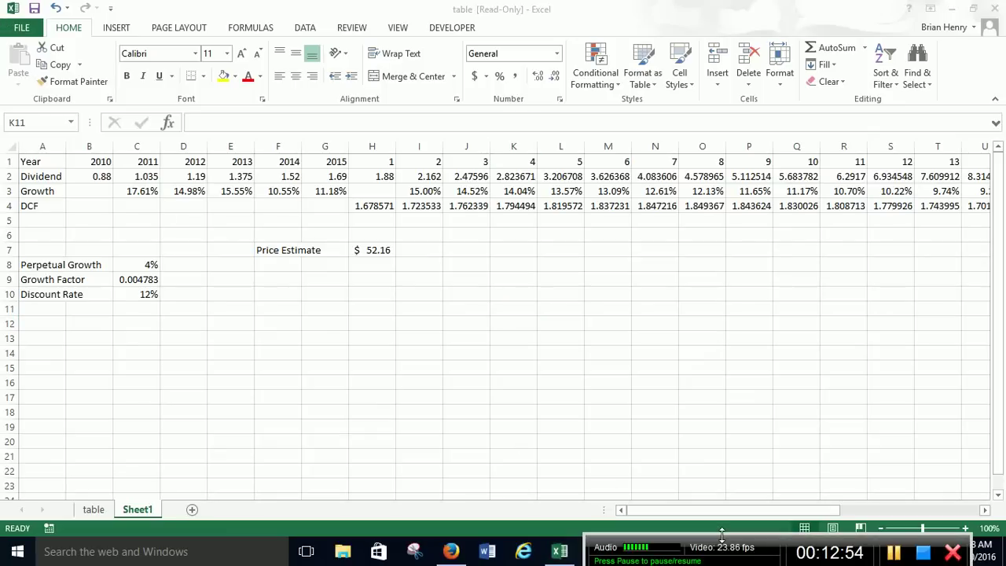